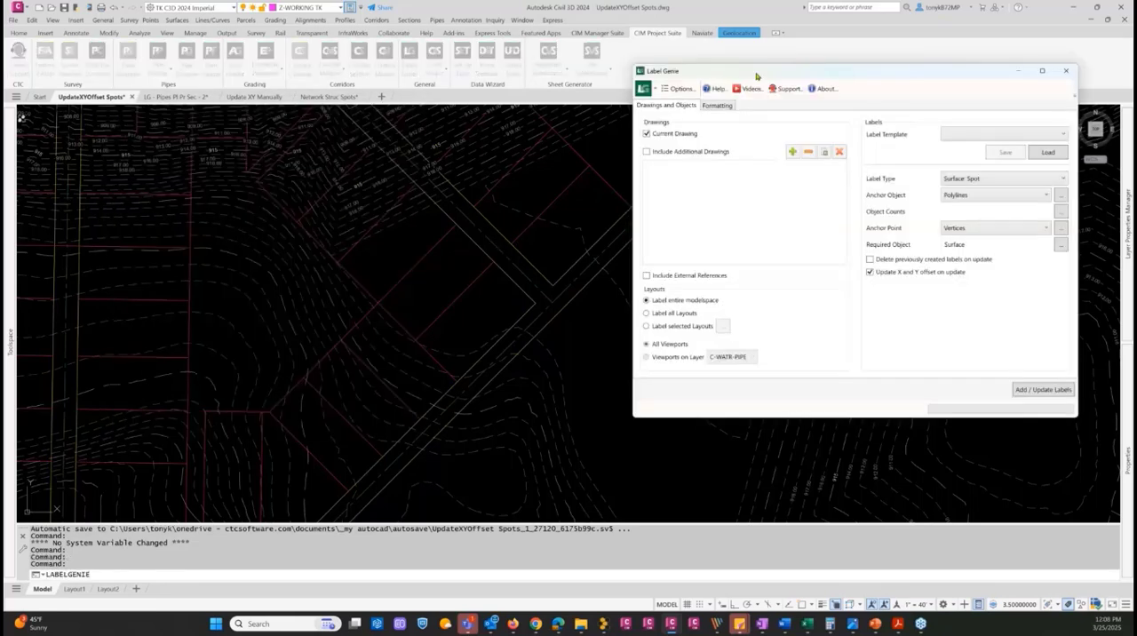
# Set the labeling templates path to the Label Genie folder under Public\CTC Software in Label Genie's options
pyautogui.moveTo(761, 75); pyautogui.dragTo(701, 116)
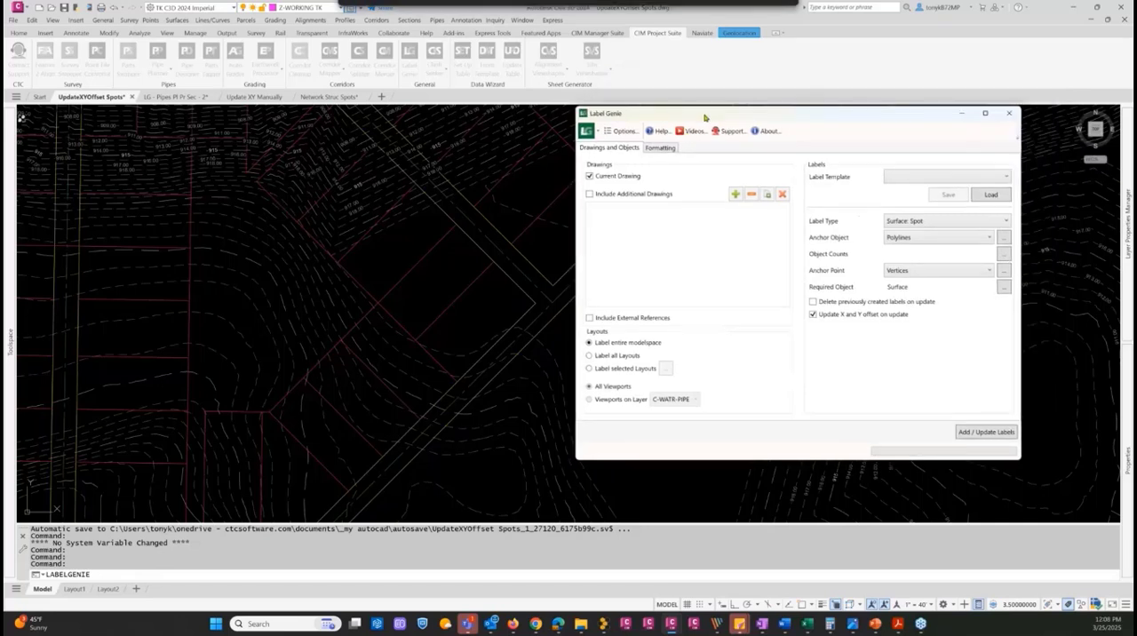
pyautogui.click(617, 135)
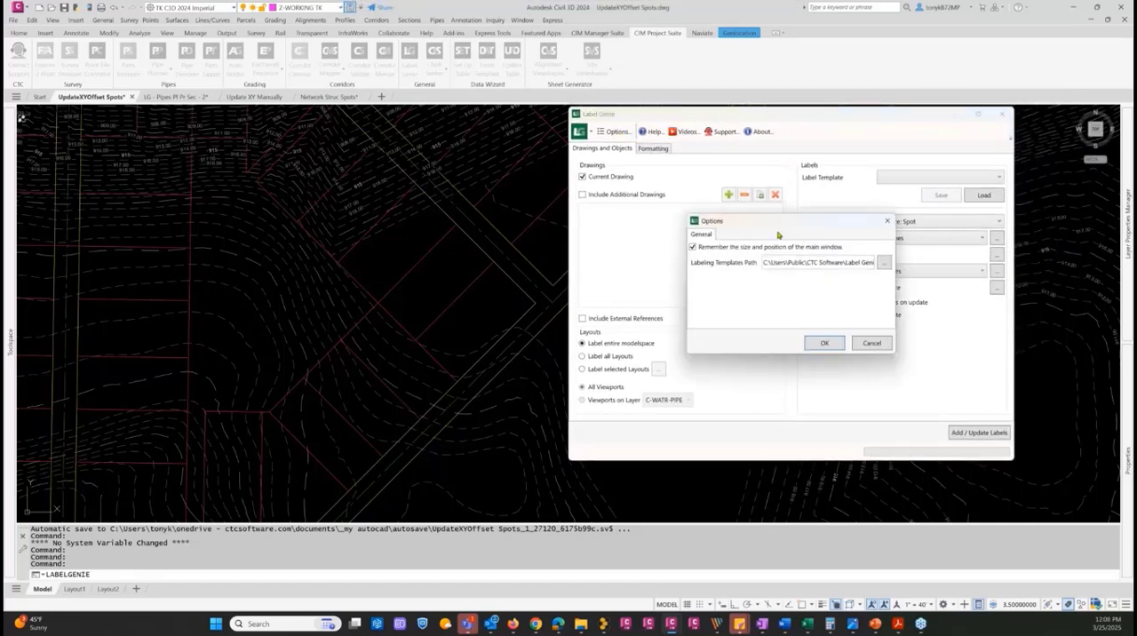
pyautogui.moveTo(762, 223); pyautogui.dragTo(753, 217)
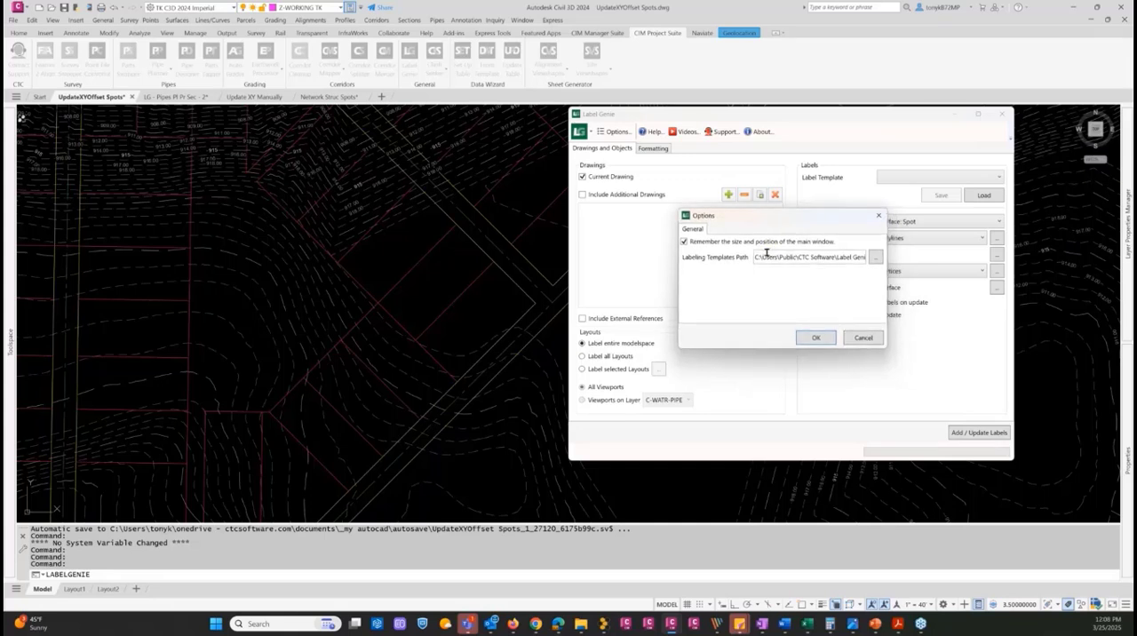
pyautogui.click(874, 258)
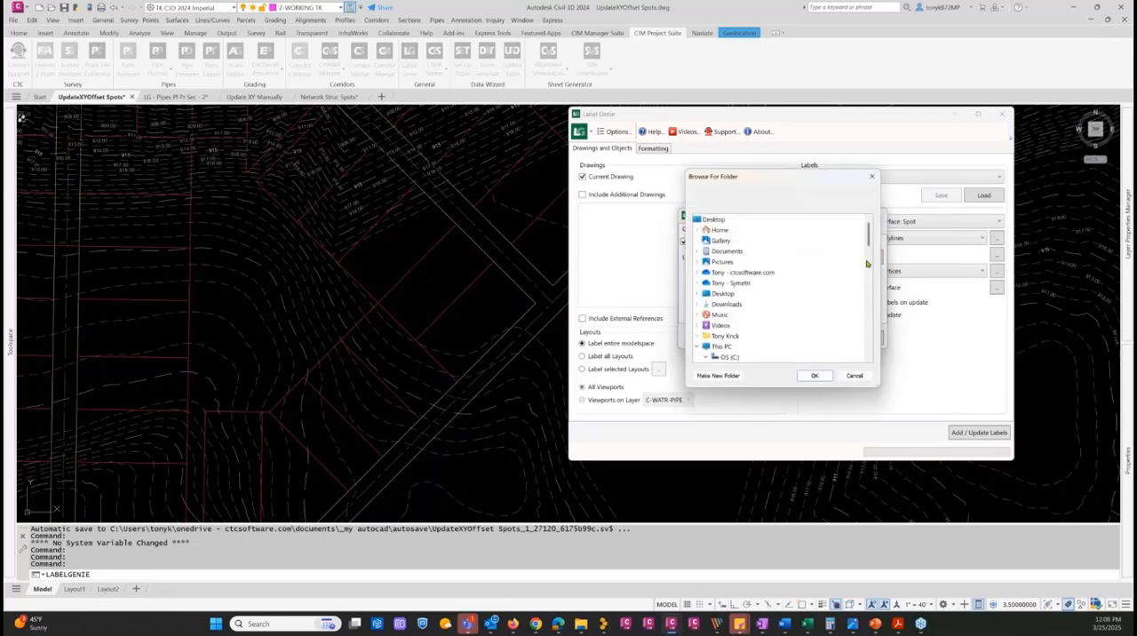
pyautogui.moveTo(868, 238); pyautogui.dragTo(859, 302)
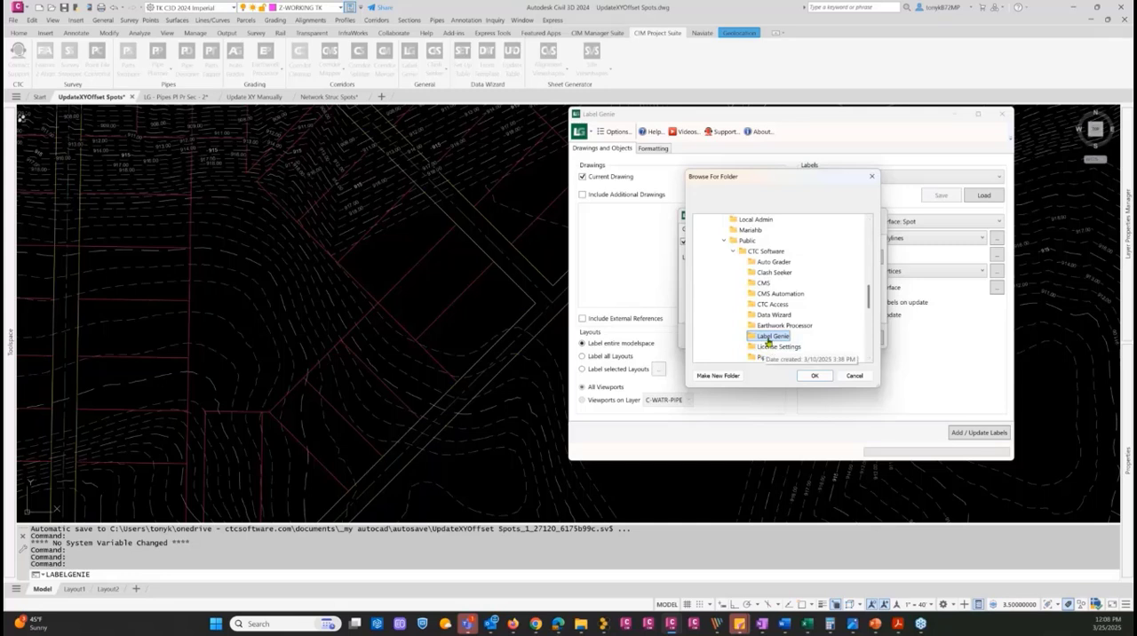
pyautogui.click(813, 376)
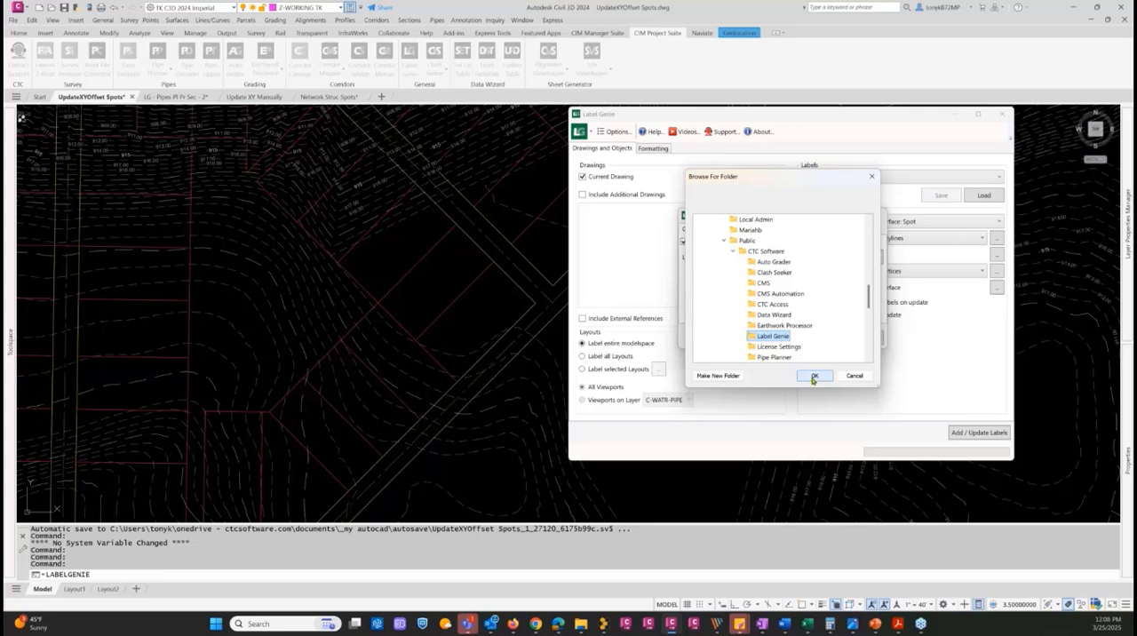
pyautogui.click(813, 377)
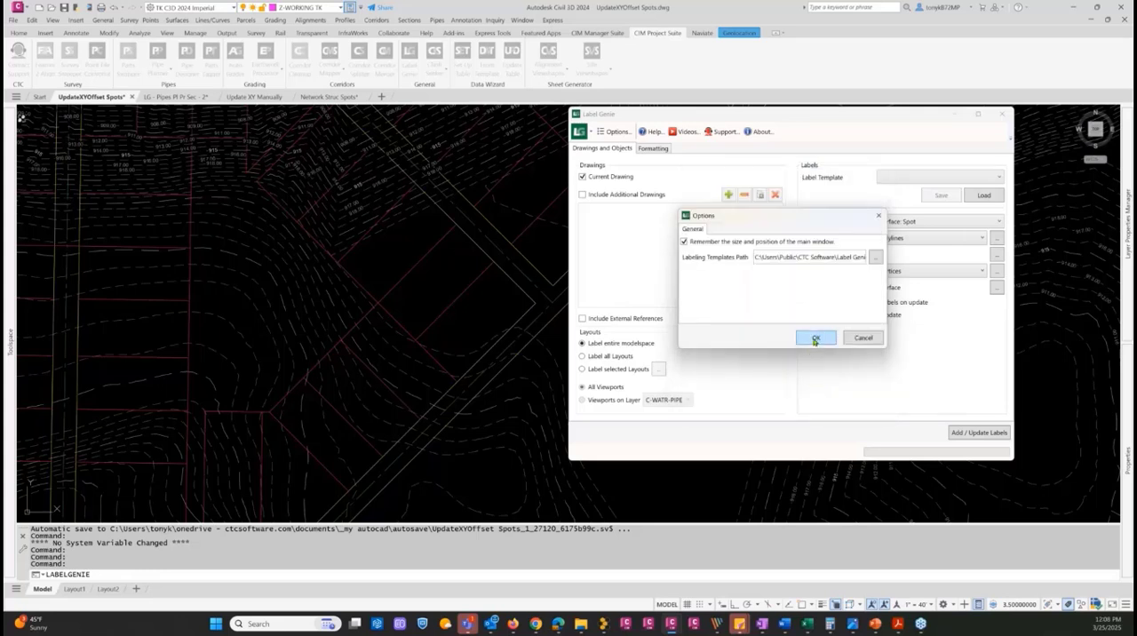
pyautogui.click(814, 338)
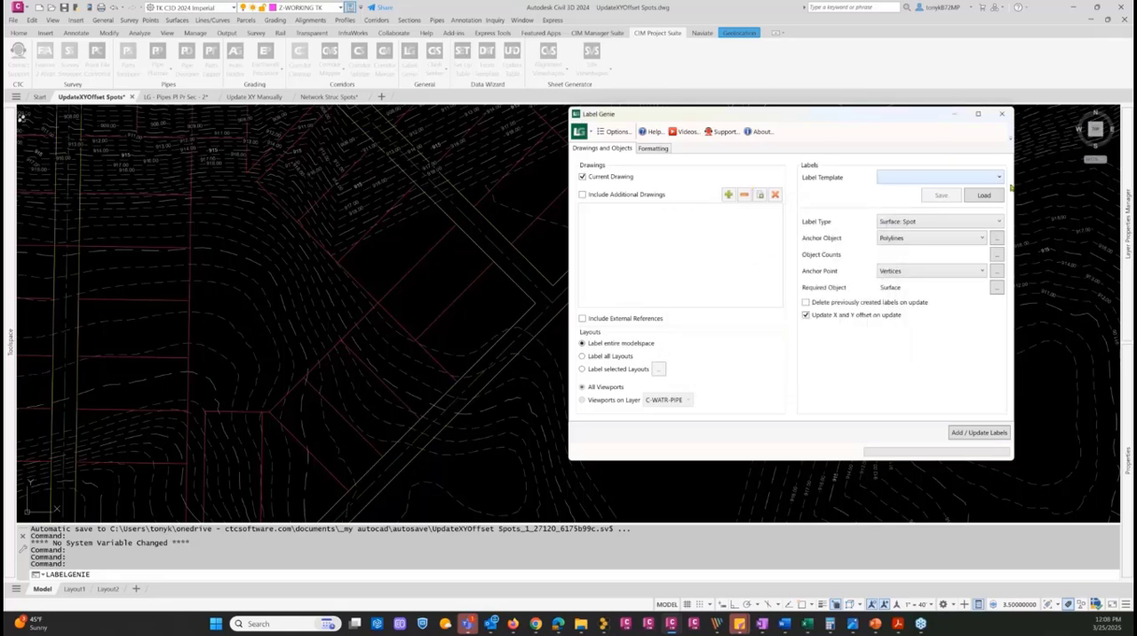
pyautogui.click(998, 179)
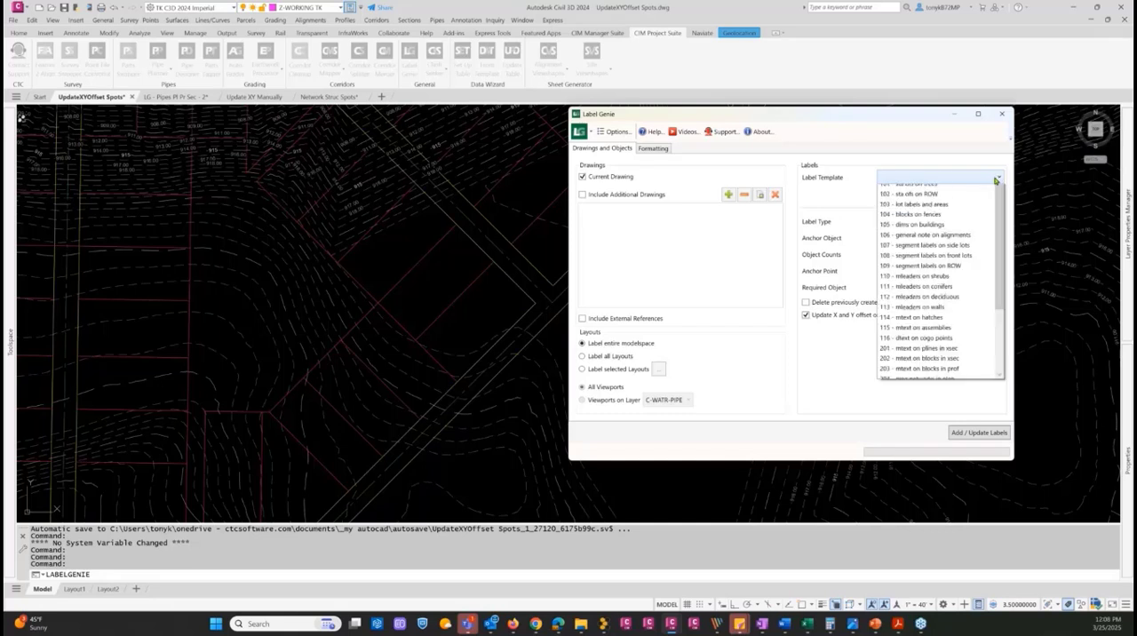
pyautogui.scroll(-2, 991, 285)
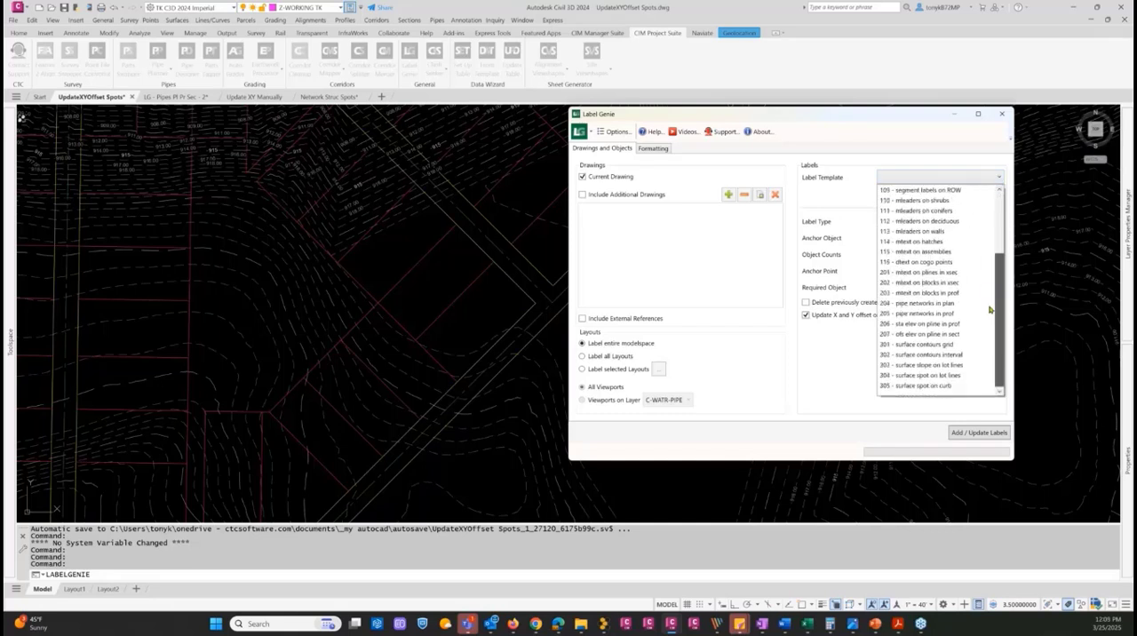
pyautogui.scroll(2, 986, 222)
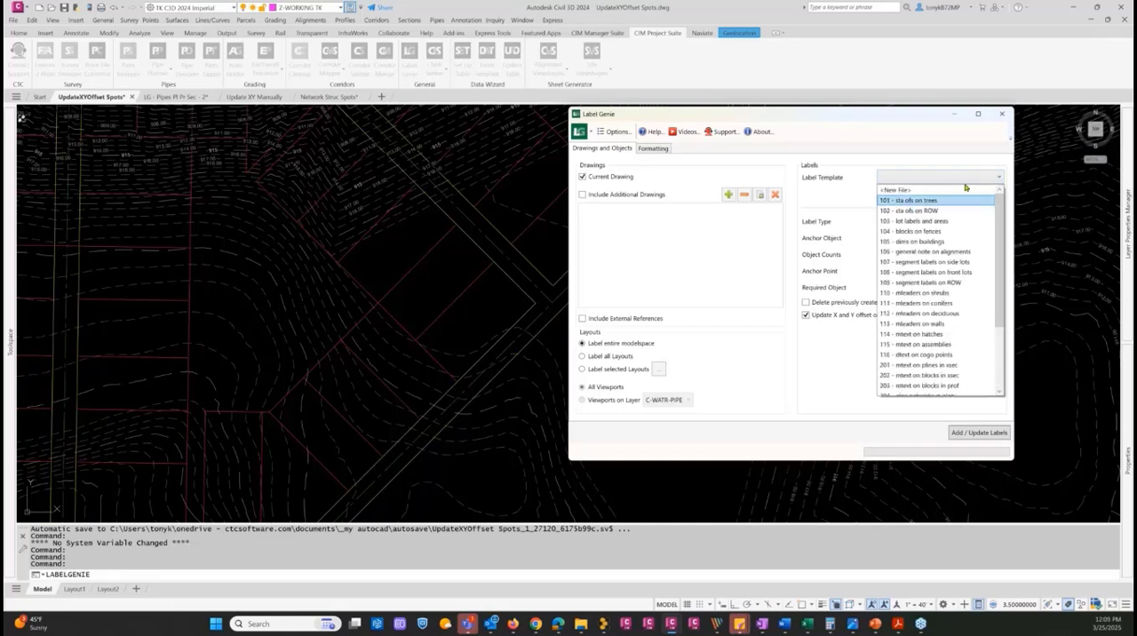
pyautogui.click(751, 240)
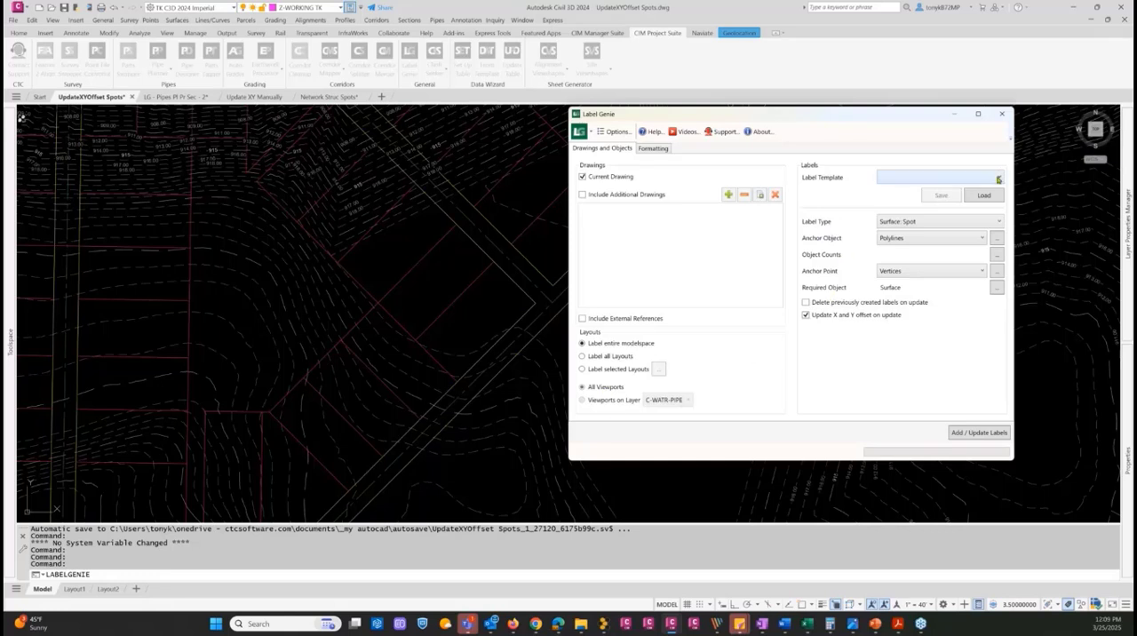
# Load the label template "304 - surface spot on lot lines" without saving the current template changes
pyautogui.click(998, 179)
pyautogui.scroll(-2, 991, 286)
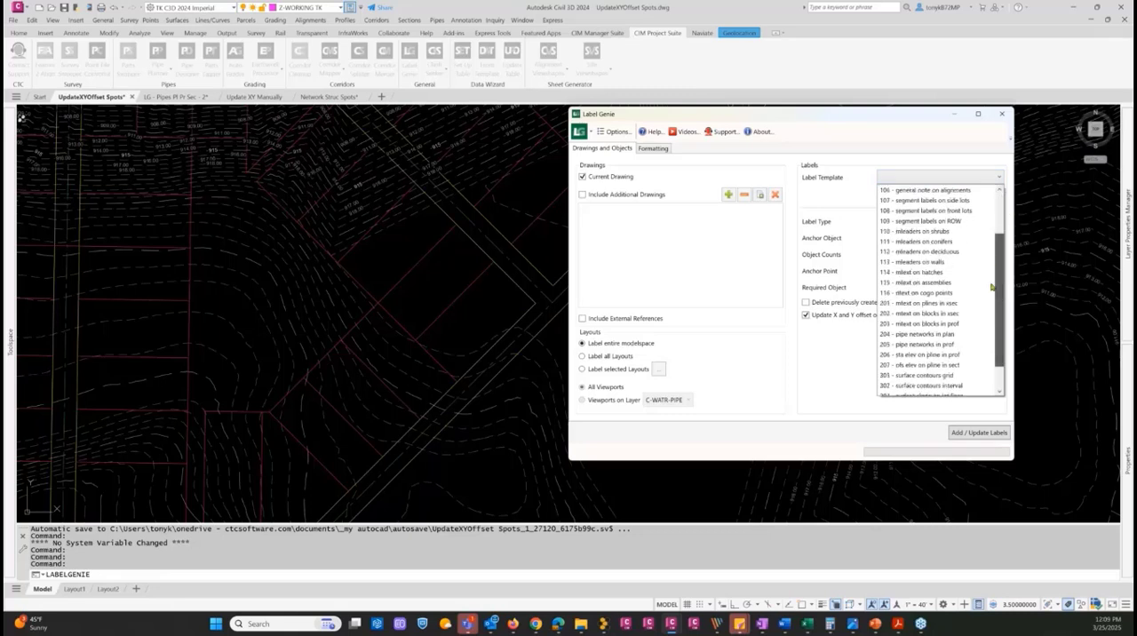
pyautogui.scroll(-1, 991, 286)
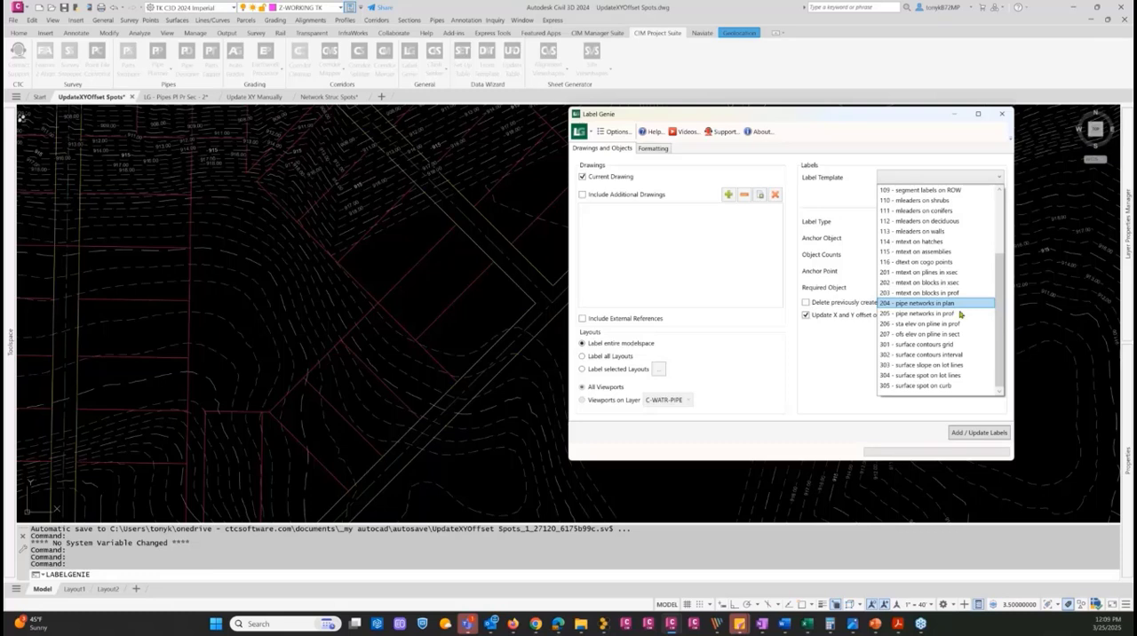
pyautogui.click(912, 375)
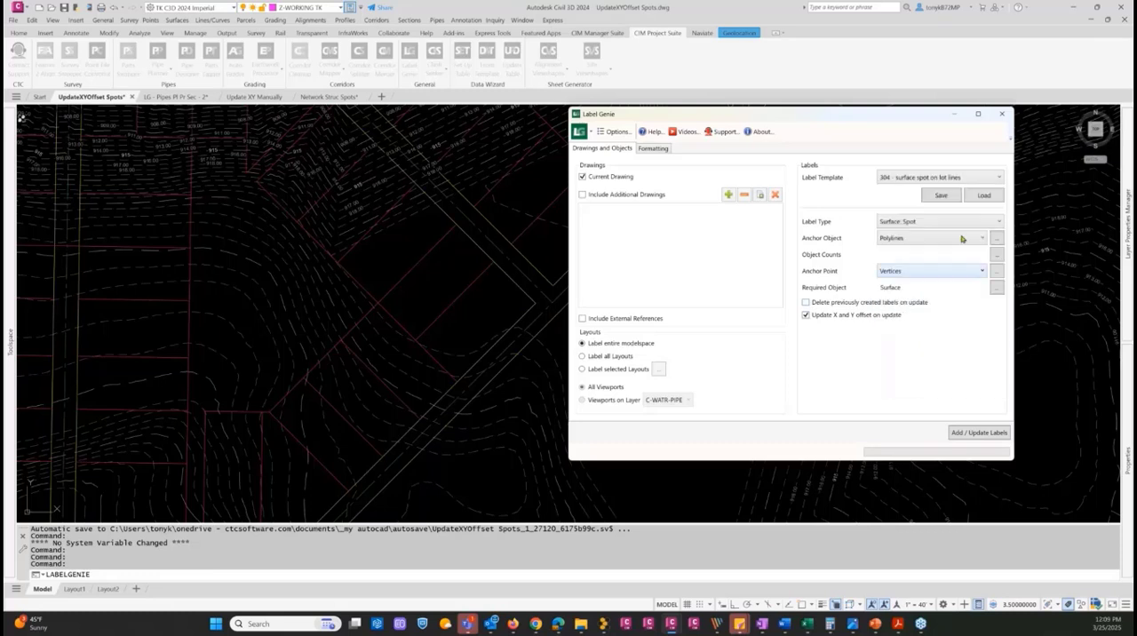
pyautogui.click(978, 194)
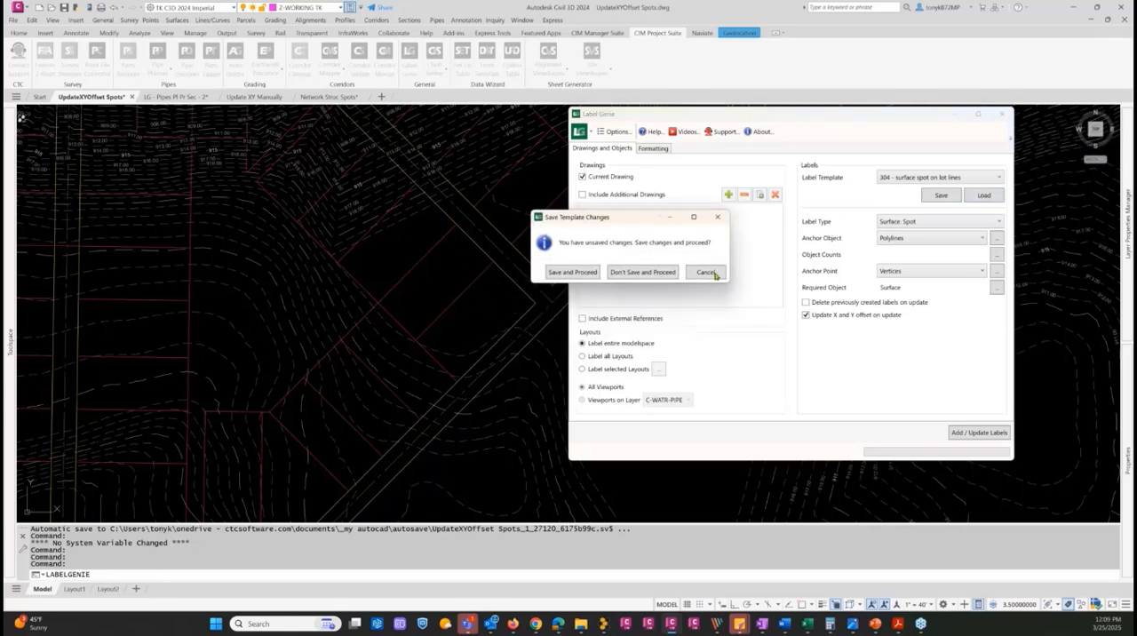
pyautogui.click(639, 272)
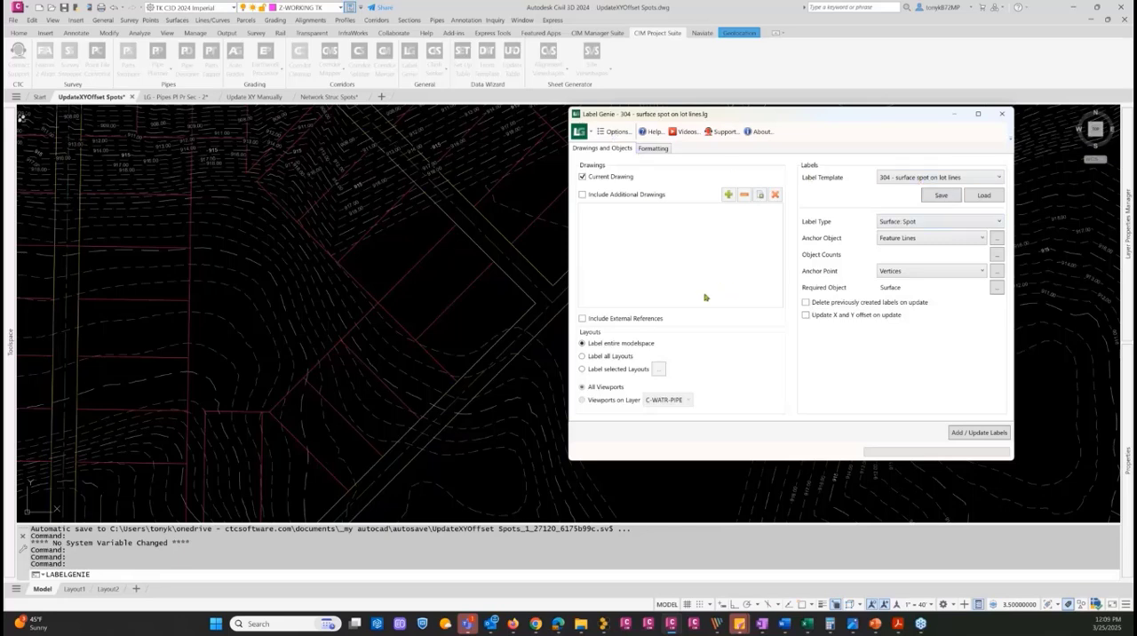
# Keep the Surface: Spot label type and set the anchor object to Polylines
pyautogui.click(958, 223)
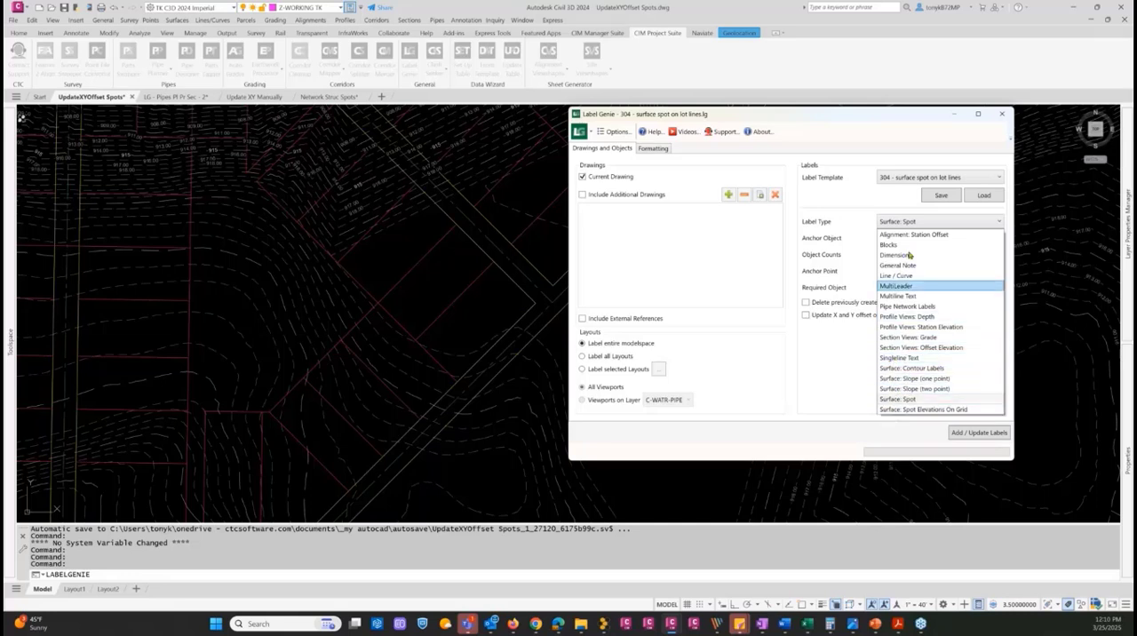
pyautogui.click(933, 224)
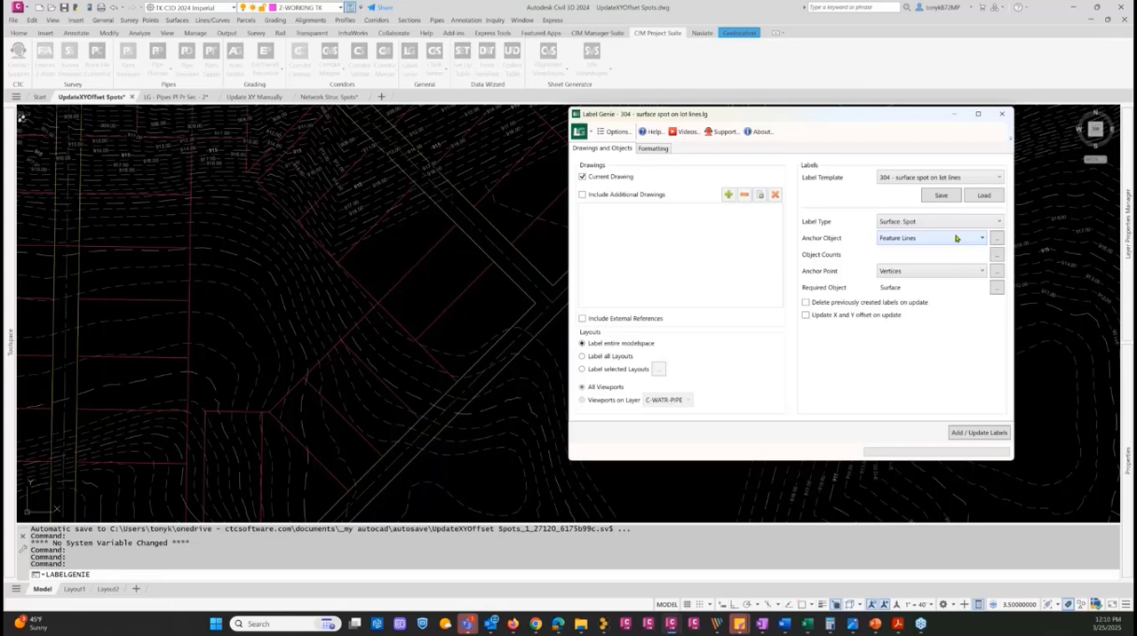
pyautogui.click(955, 238)
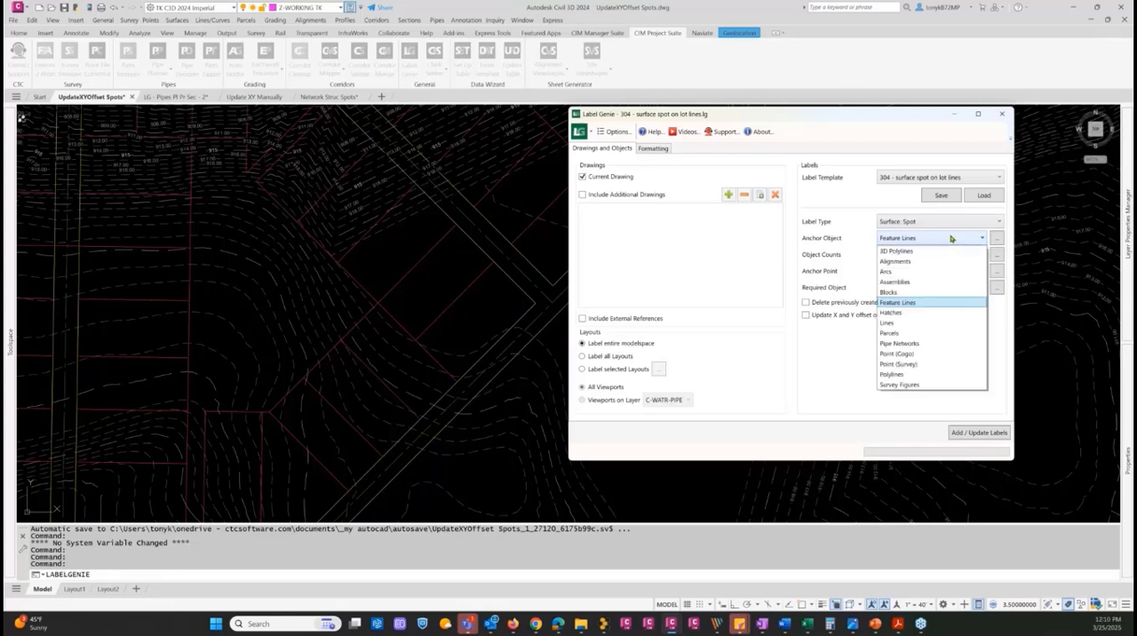
pyautogui.click(890, 375)
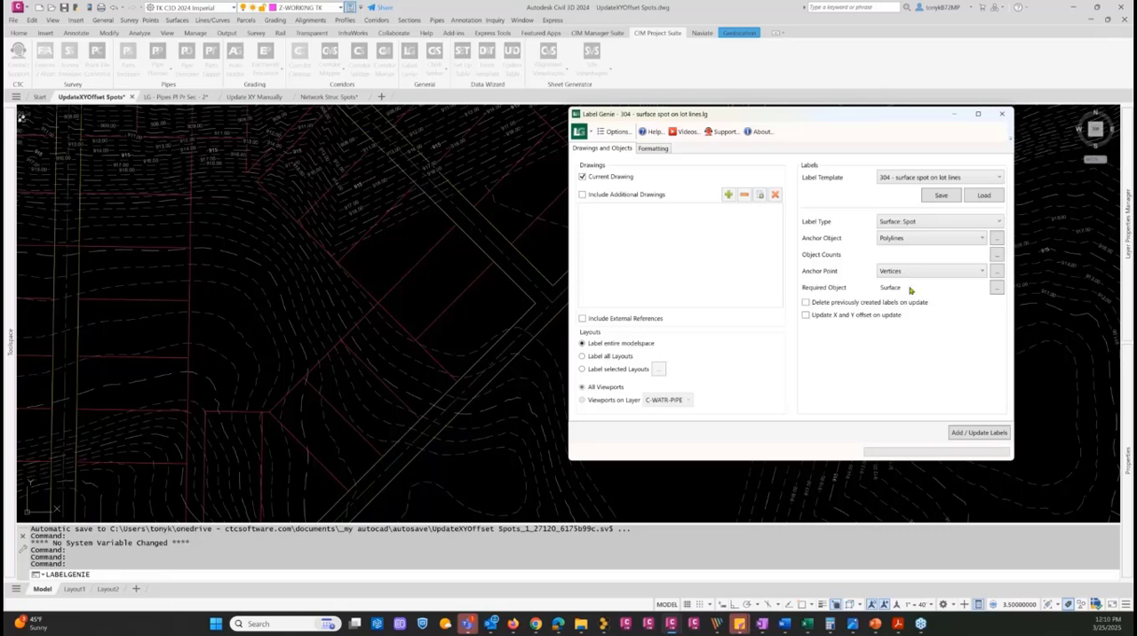
# Pick the polyline along the southeast edge of the diagonal road as the anchor object
pyautogui.click(996, 240)
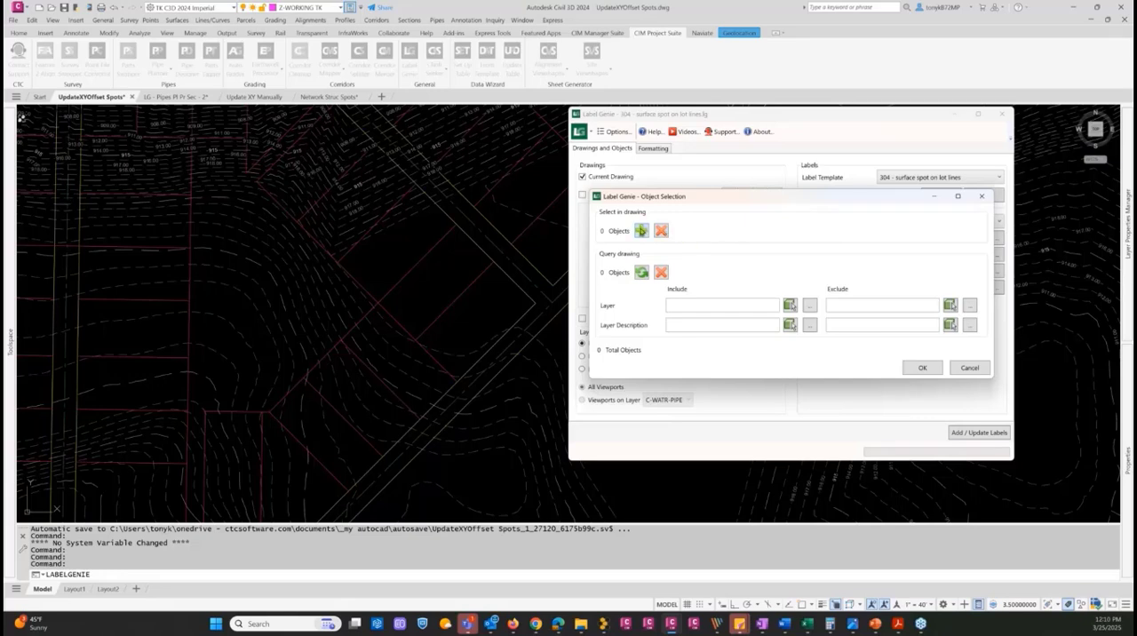
pyautogui.click(642, 230)
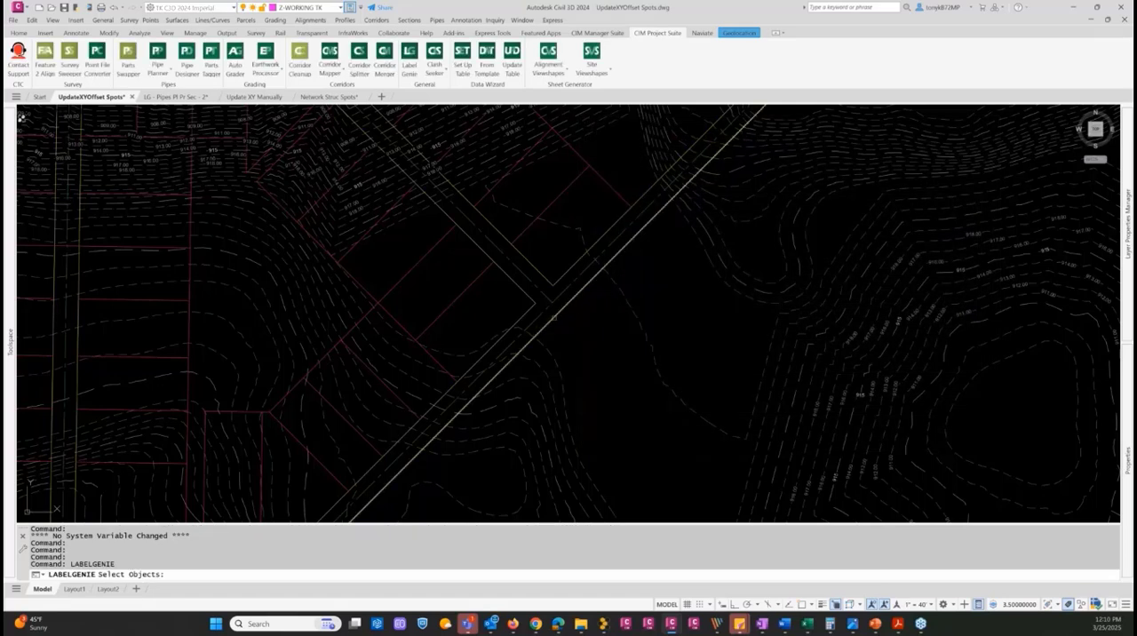
pyautogui.click(538, 325)
pyautogui.press('Return')
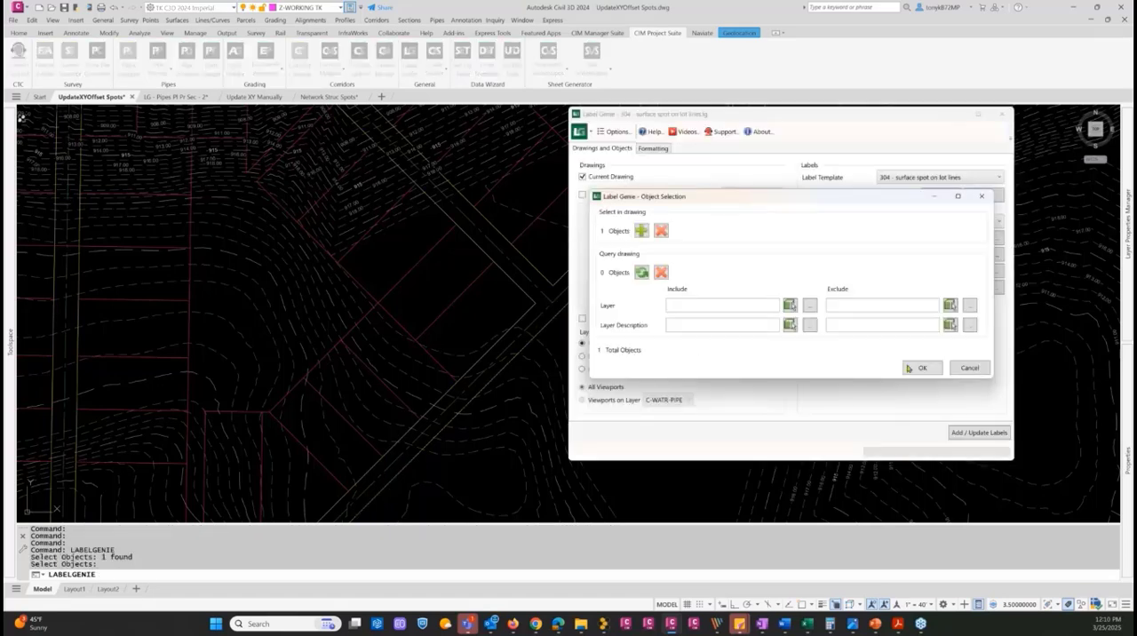
pyautogui.click(919, 370)
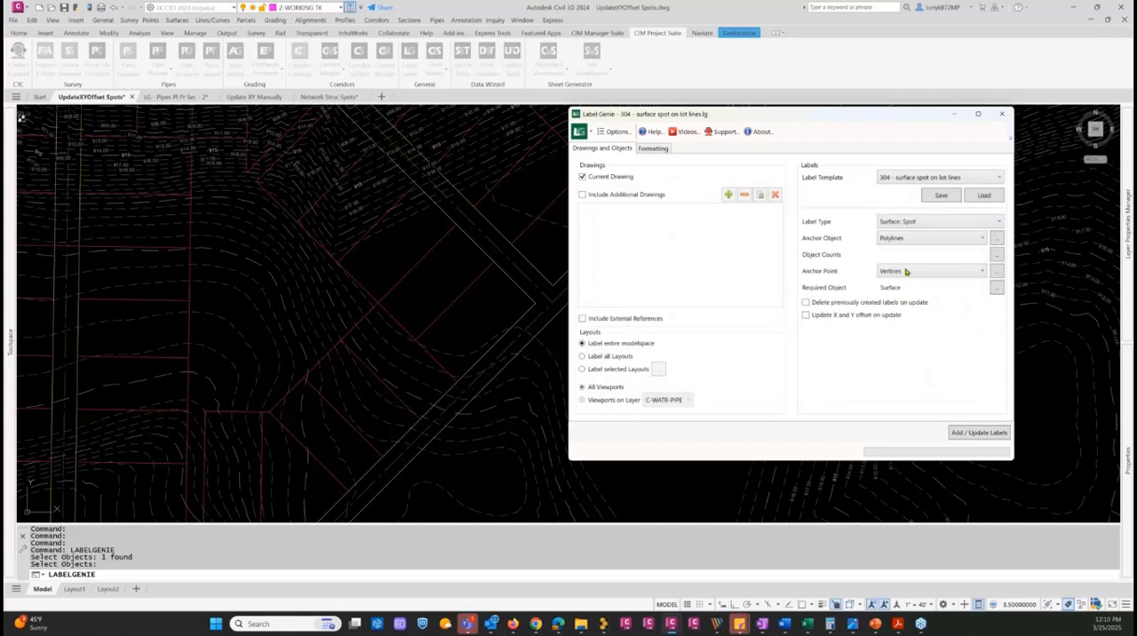
# Anchor the labels at Vertices, with every point option cleared except an Interval of 50
pyautogui.click(953, 273)
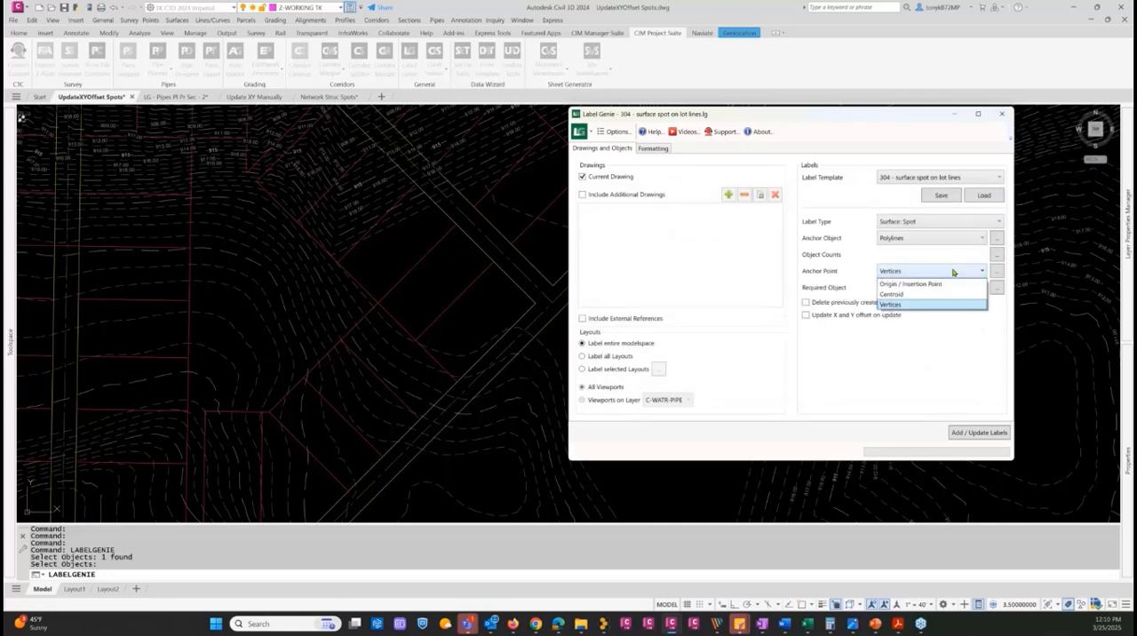
pyautogui.click(904, 305)
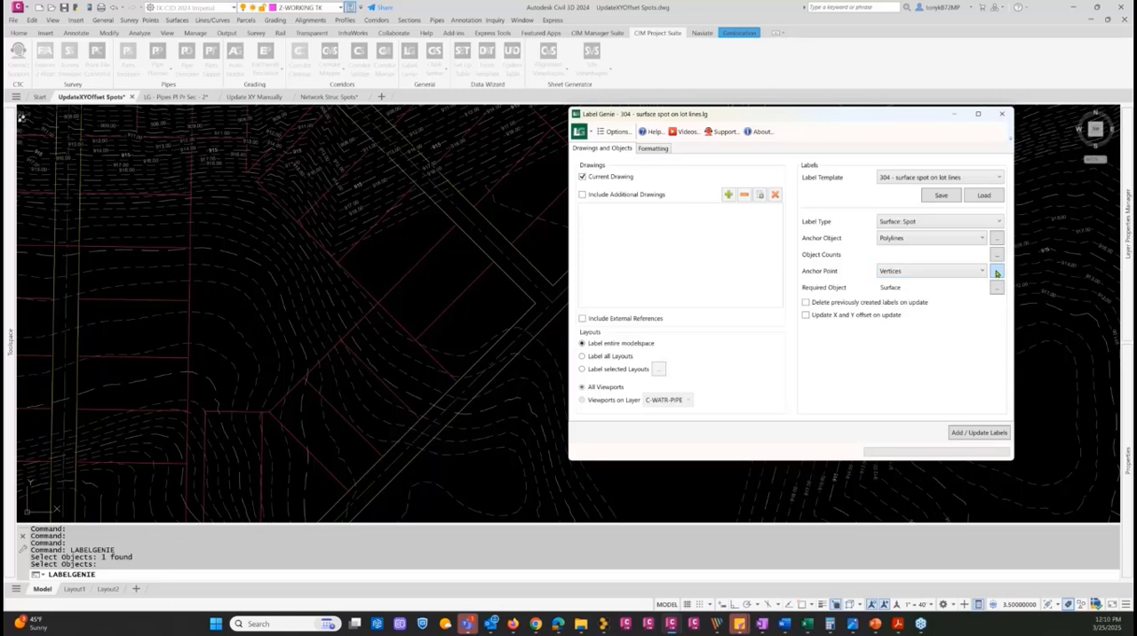
pyautogui.click(996, 272)
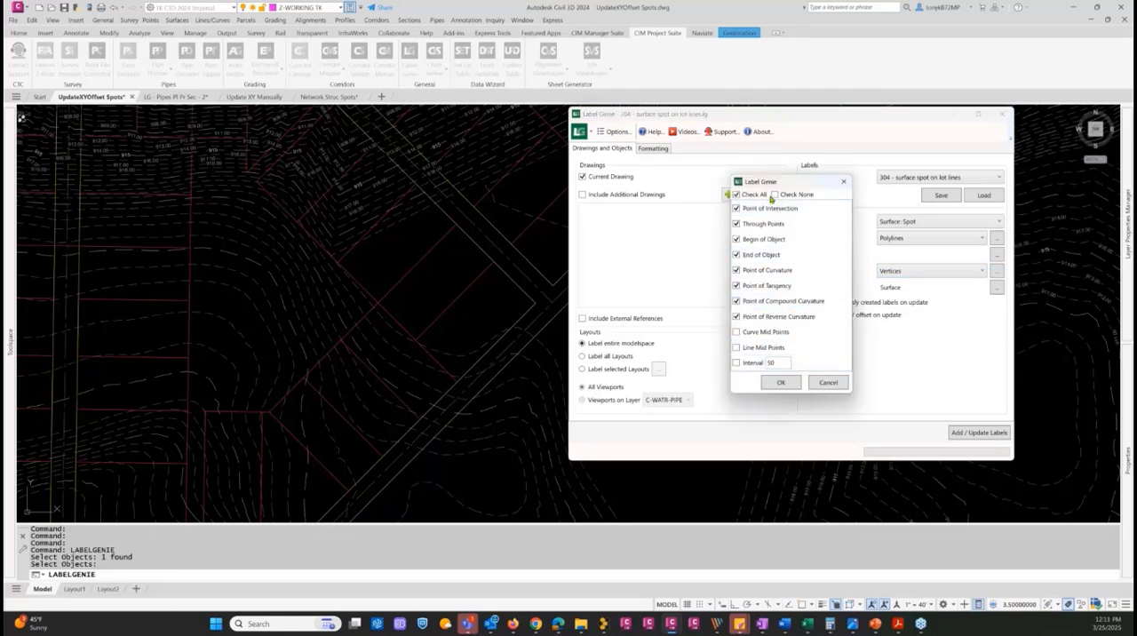
pyautogui.click(773, 195)
pyautogui.click(736, 364)
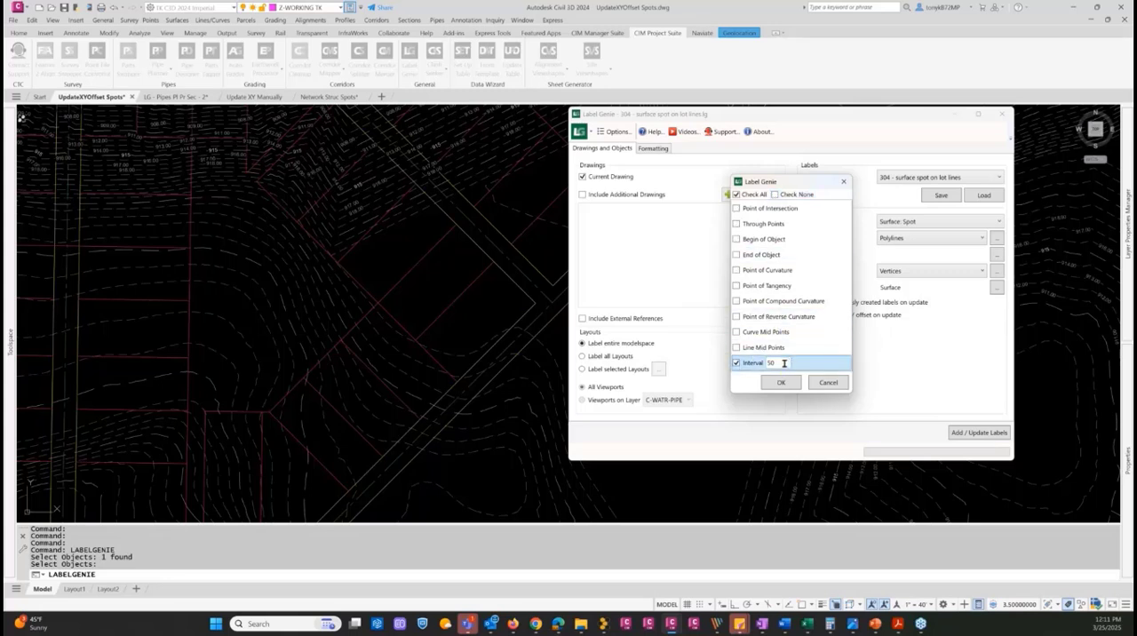
pyautogui.moveTo(787, 363); pyautogui.dragTo(749, 371)
pyautogui.click(777, 383)
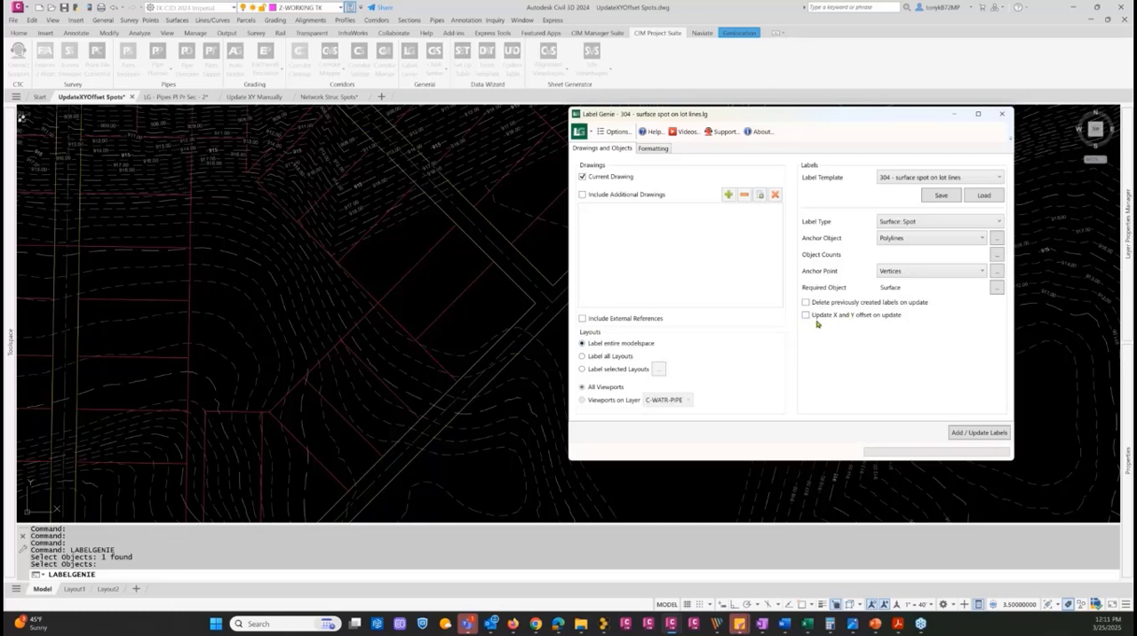
# Clear the required object's query filters and include the EG-CTC Subdivision surface as the required surface
pyautogui.press('ctrl')
pyautogui.press('ctrl')
pyautogui.click(997, 290)
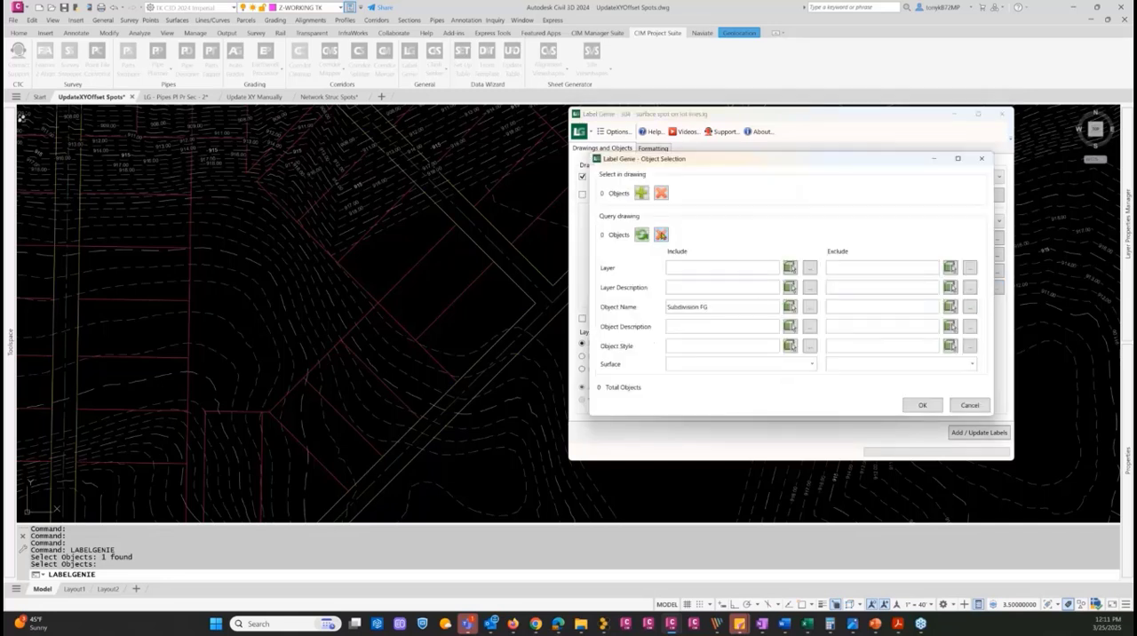
pyautogui.click(661, 234)
pyautogui.click(813, 366)
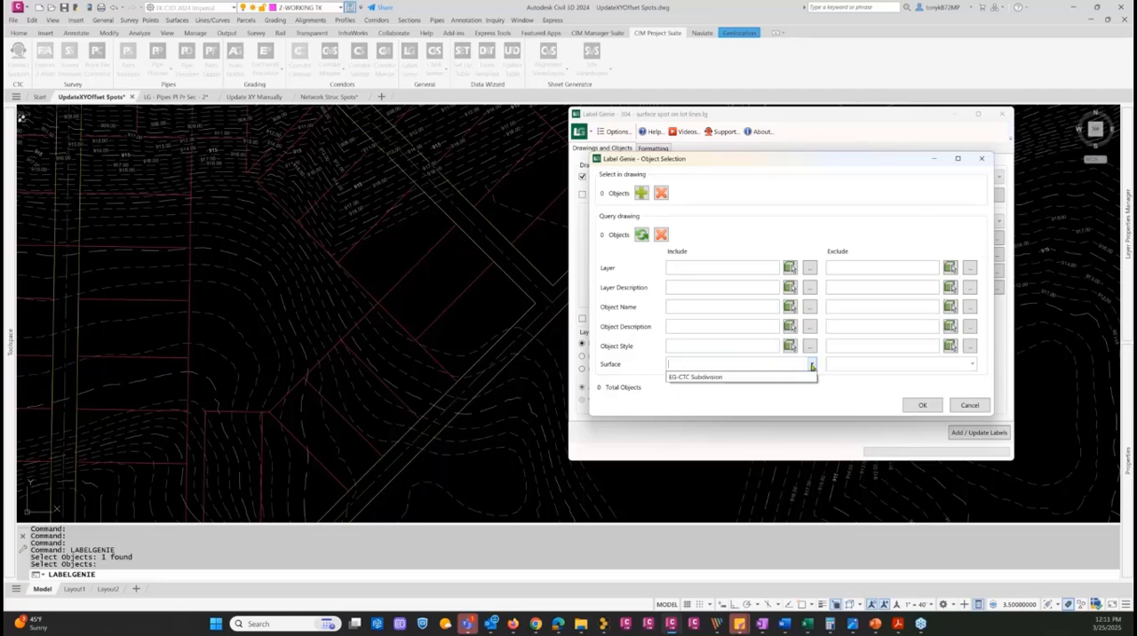
pyautogui.click(689, 377)
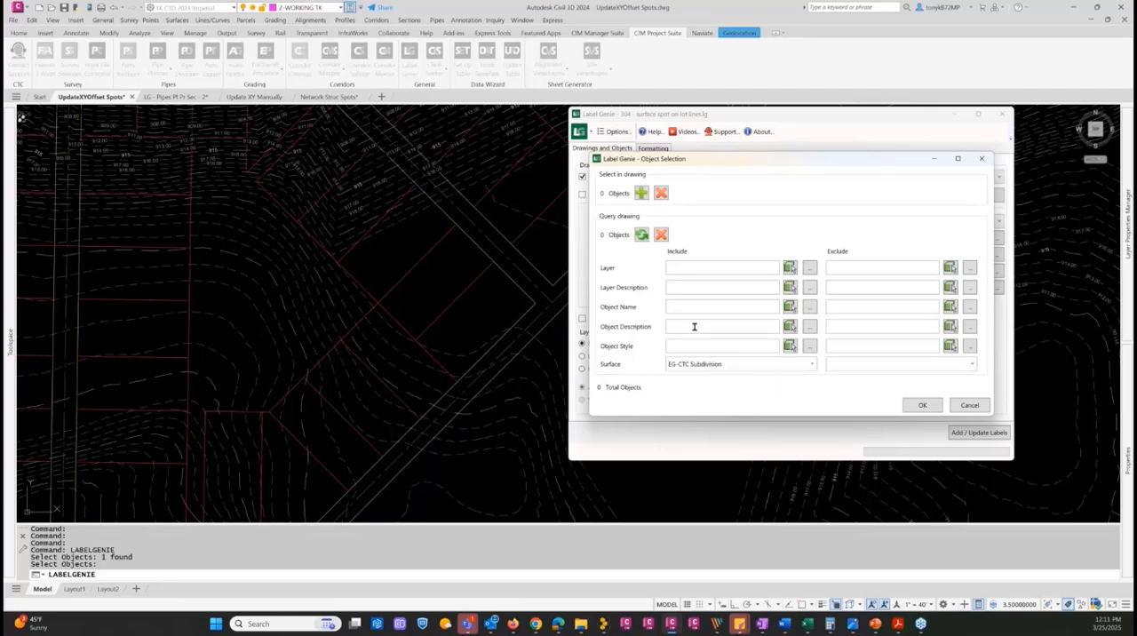
pyautogui.click(923, 407)
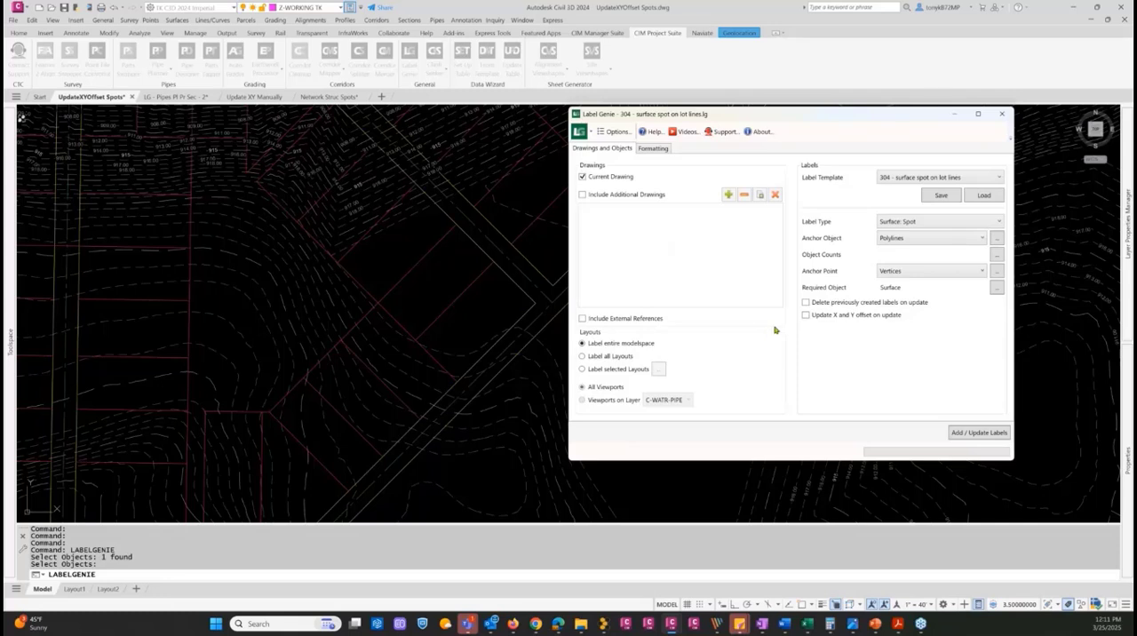
# Set the label formatting's marker style to Basic Circle with Cross and keep the orientation To Object
pyautogui.click(651, 150)
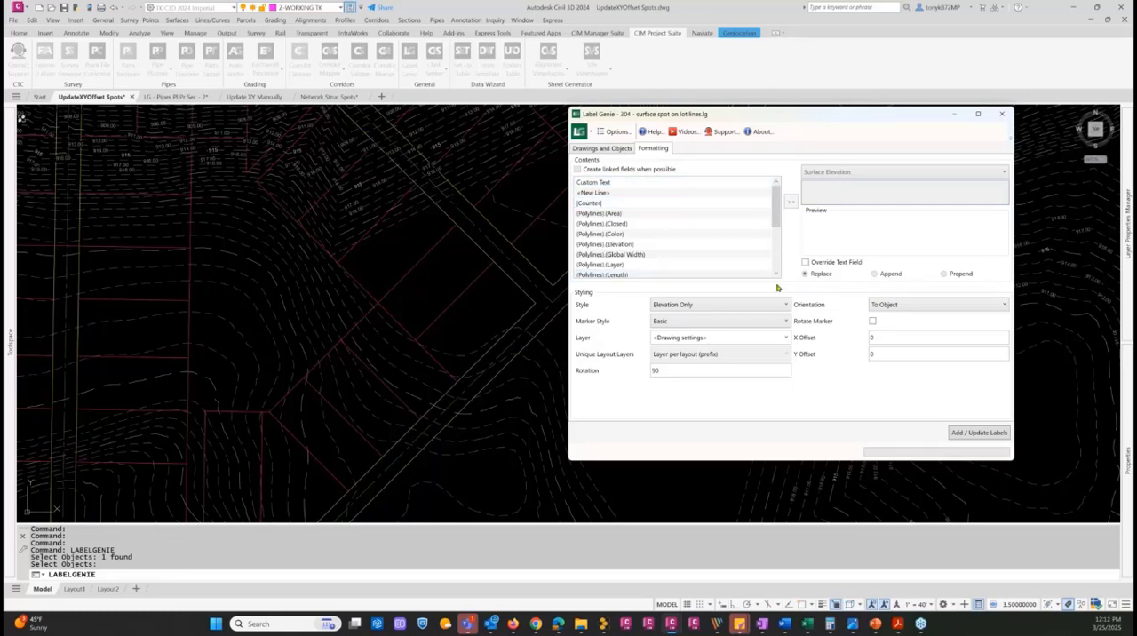
pyautogui.click(772, 323)
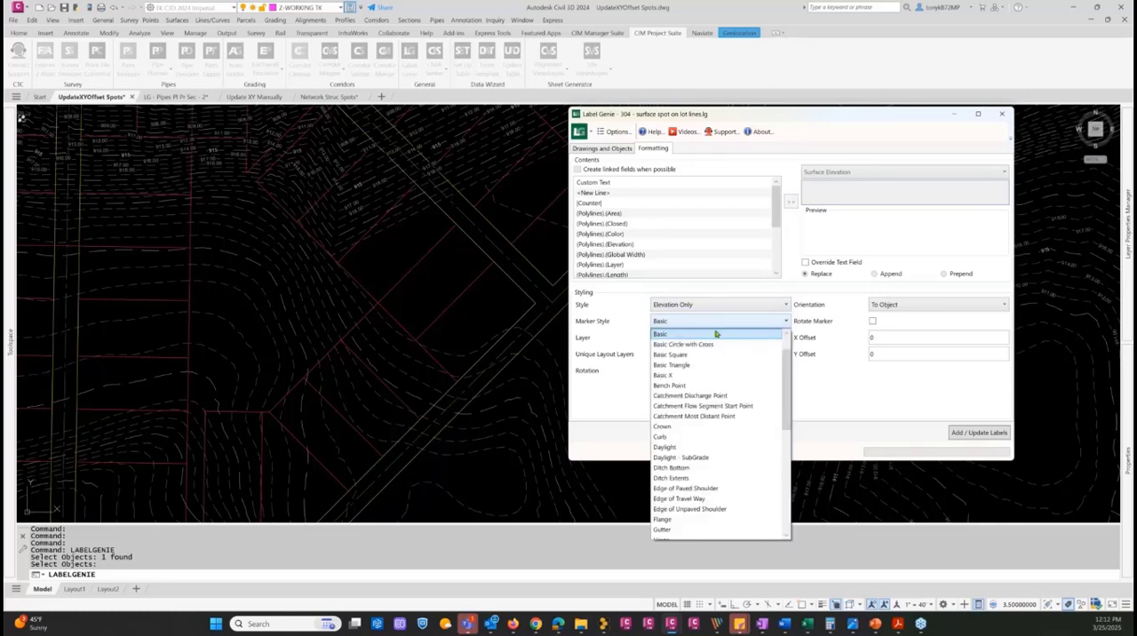
pyautogui.click(694, 345)
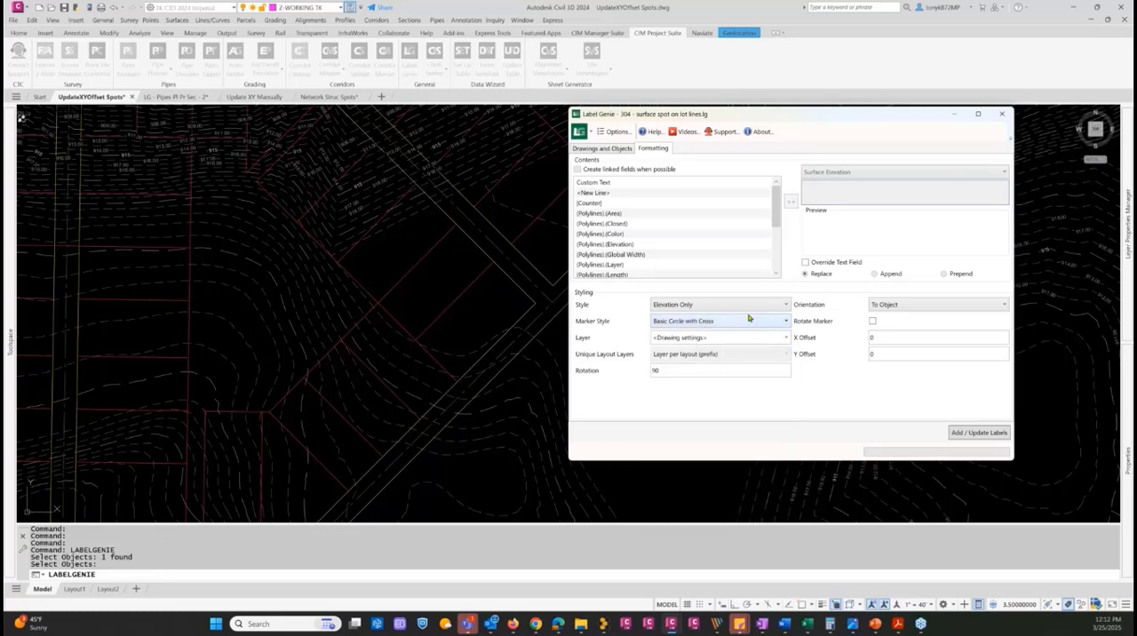
pyautogui.click(899, 306)
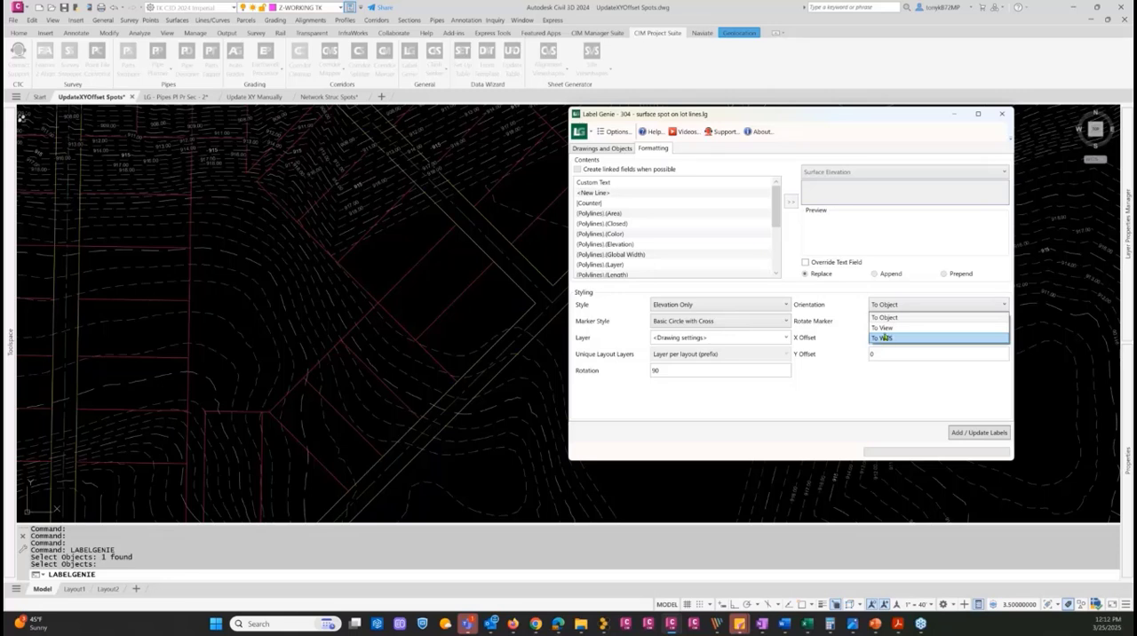
pyautogui.click(885, 307)
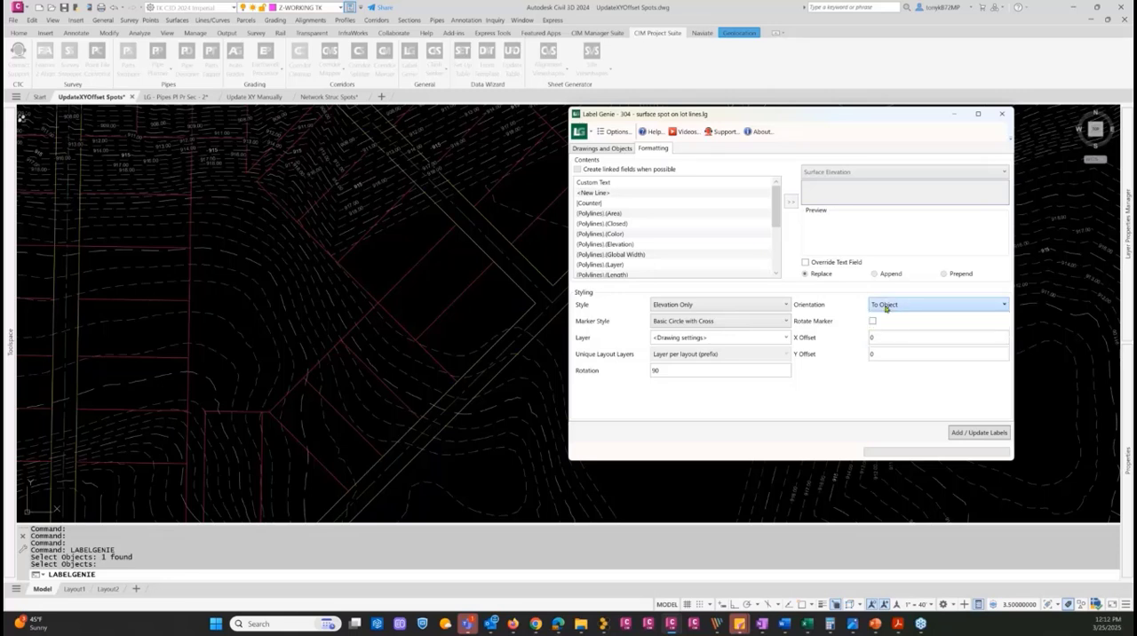
# Set the label rotation to 0, the X offset to 10 and the Y offset to -15
pyautogui.doubleClick(670, 369)
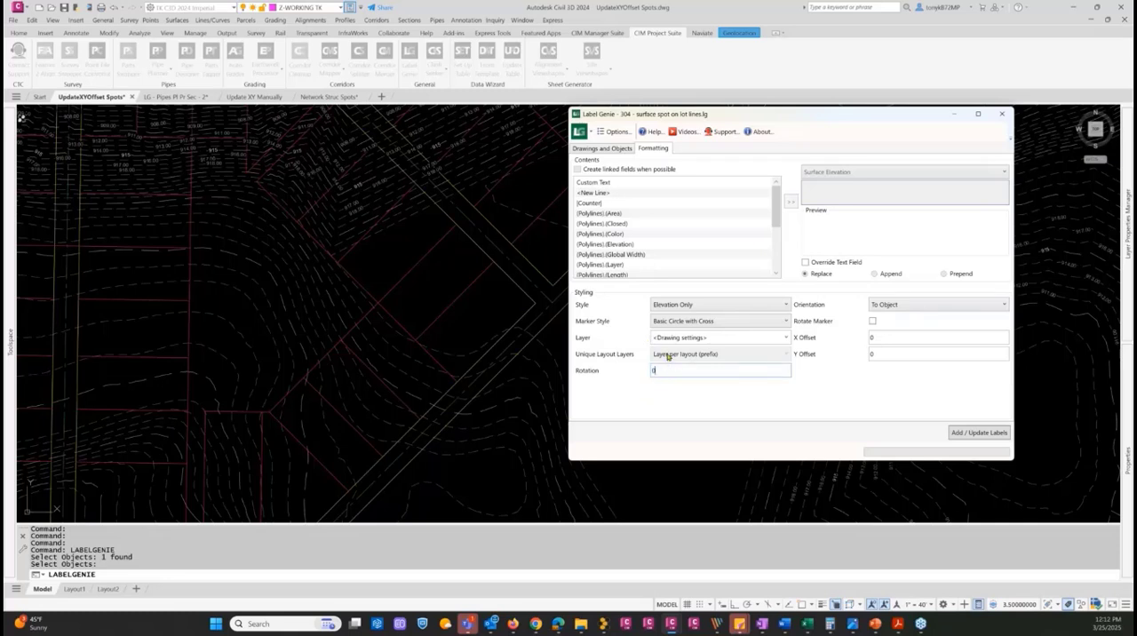
pyautogui.doubleClick(878, 337)
pyautogui.press('Tab')
pyautogui.write('-15')
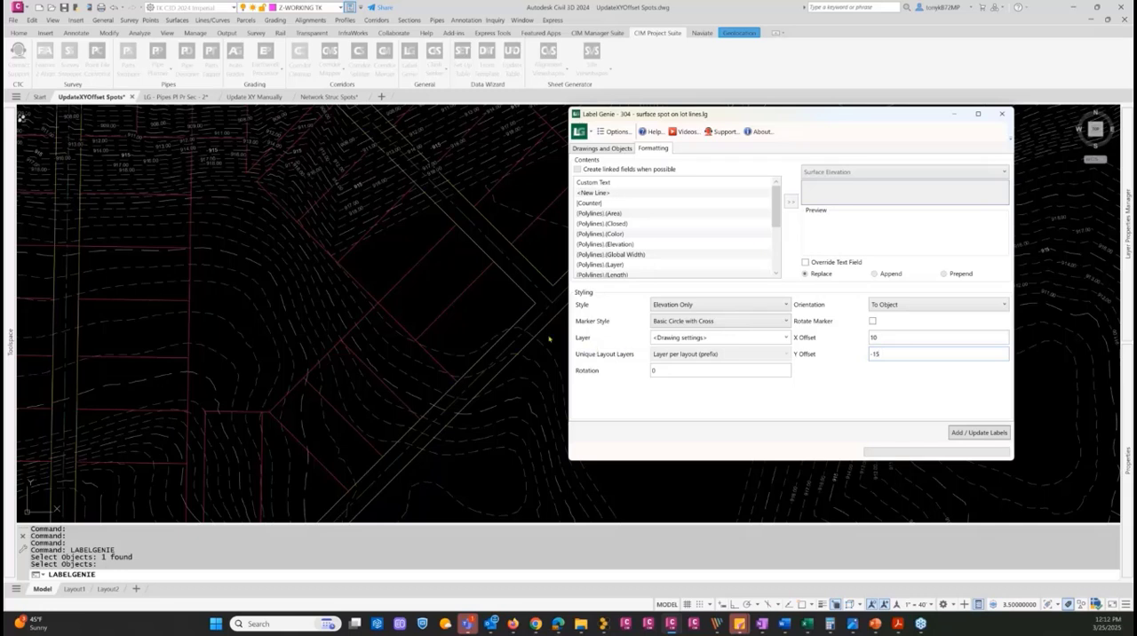
# Add the surface spot elevation labels along the road polyline with the current Label Genie settings
pyautogui.click(967, 433)
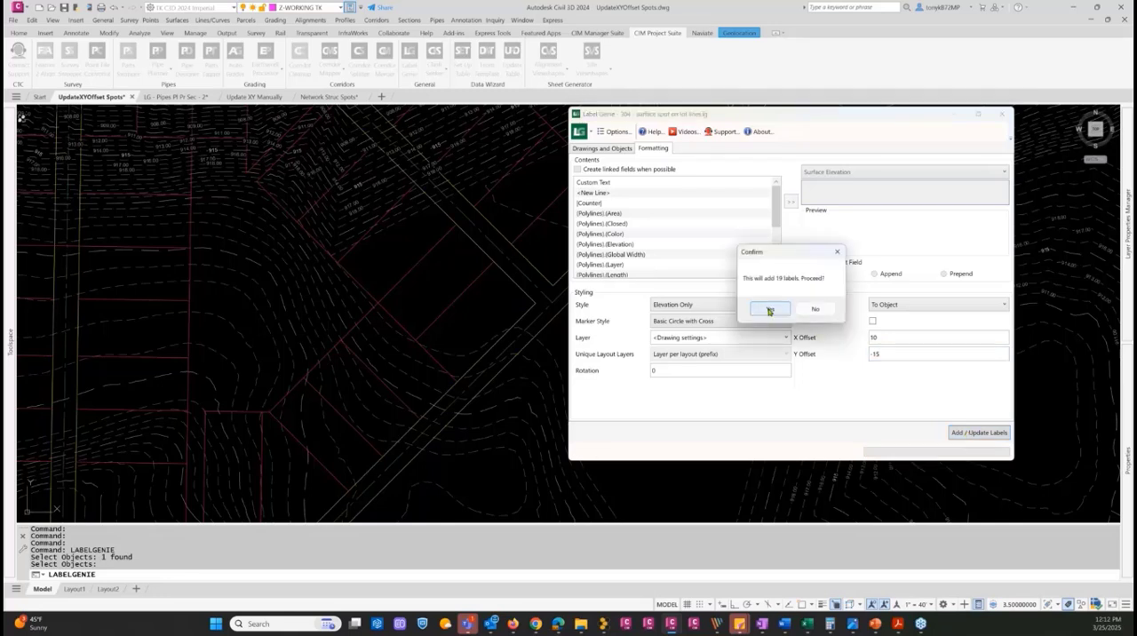
pyautogui.click(768, 309)
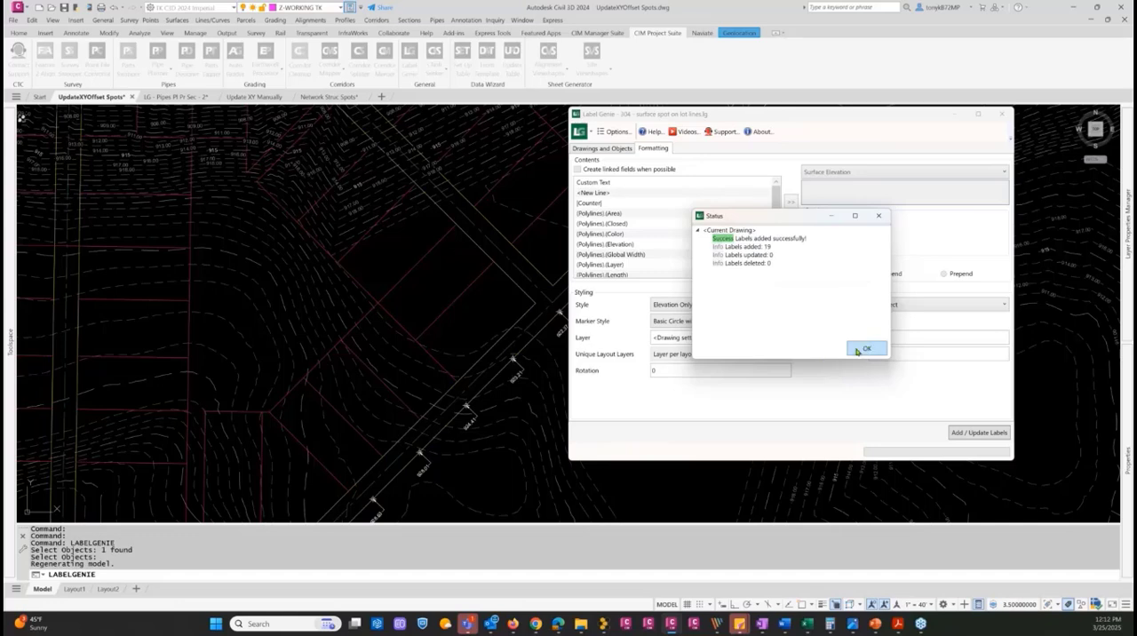
pyautogui.click(865, 348)
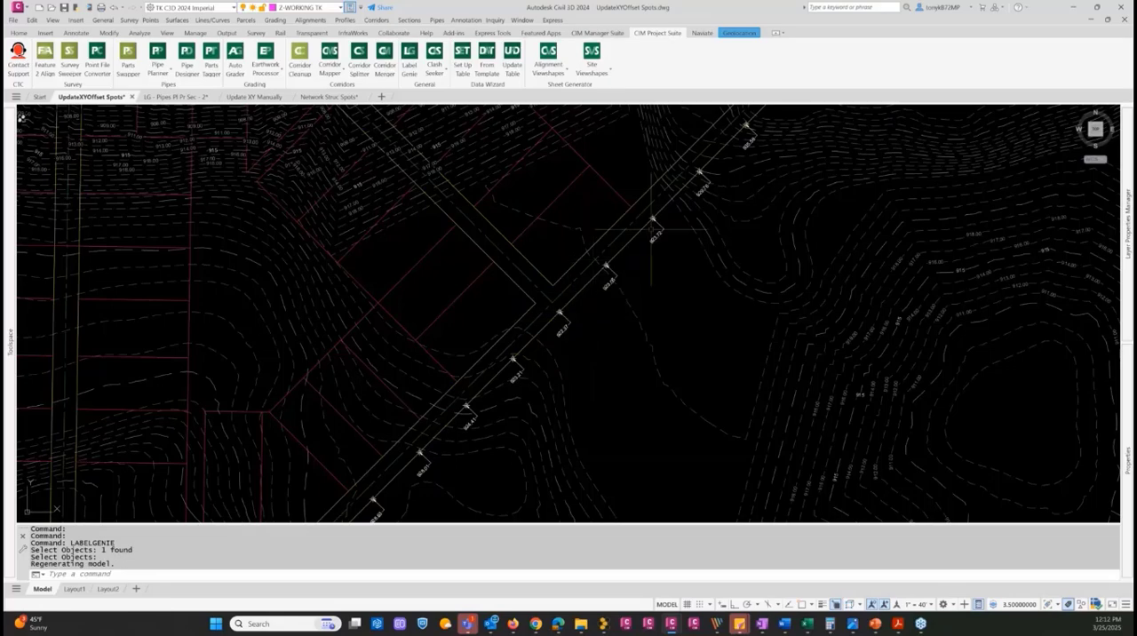
# Examine the placement and offset of the new spot elevation labels along the whole road polyline
pyautogui.scroll(-3, 549, 349)
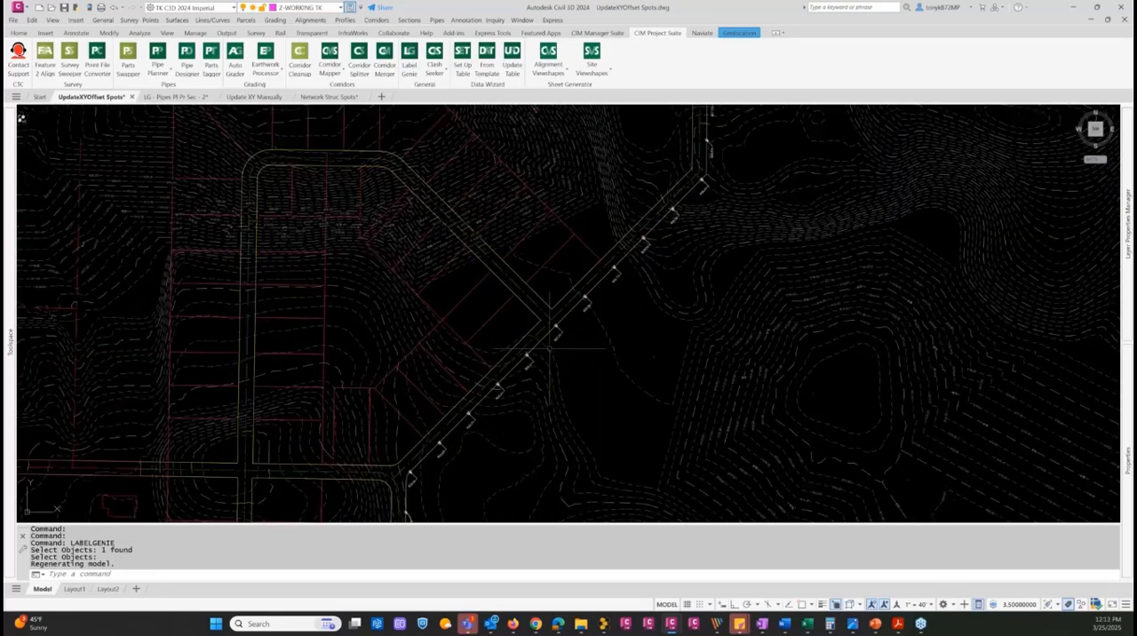
pyautogui.scroll(-2, 550, 348)
pyautogui.scroll(4, 654, 156)
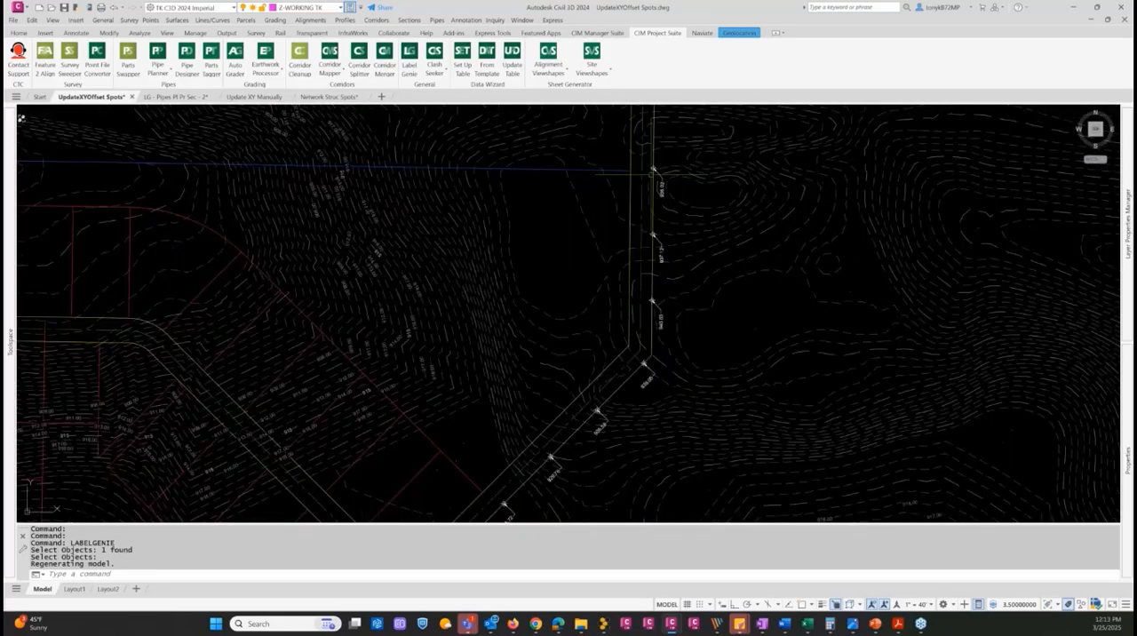
pyautogui.scroll(-2, 655, 182)
pyautogui.moveTo(625, 324); pyautogui.dragTo(703, 223, button='middle')
pyautogui.scroll(4, 557, 352)
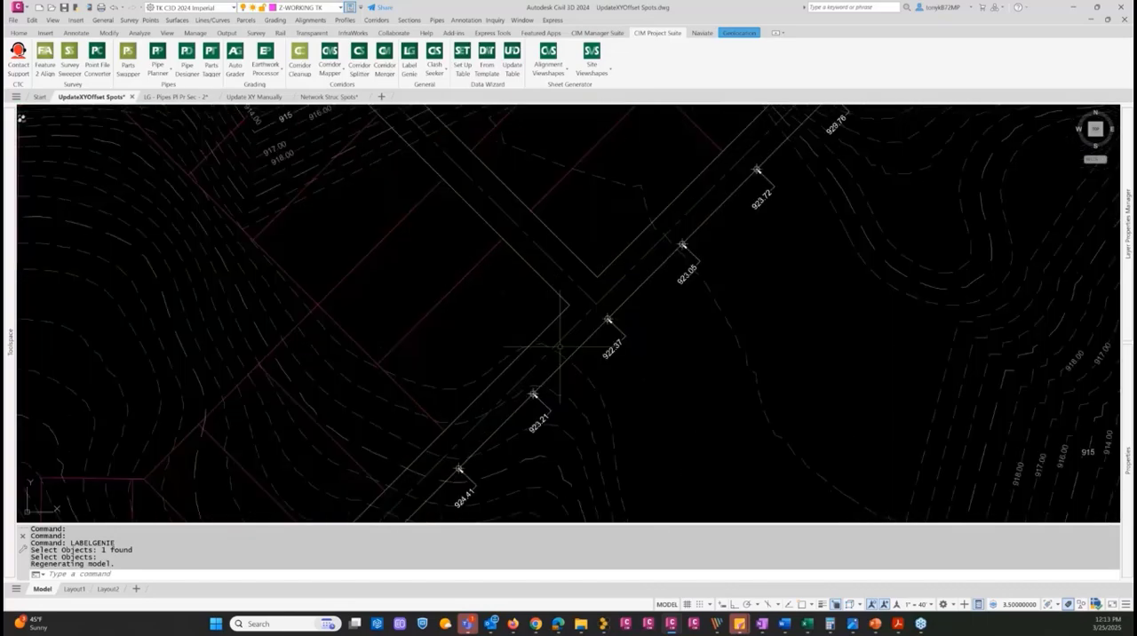
pyautogui.scroll(-2, 556, 353)
pyautogui.moveTo(555, 354)
pyautogui.mouseDown(button='middle')
pyautogui.moveTo(618, 289)
pyautogui.moveTo(536, 302)
pyautogui.mouseUp(button='middle')
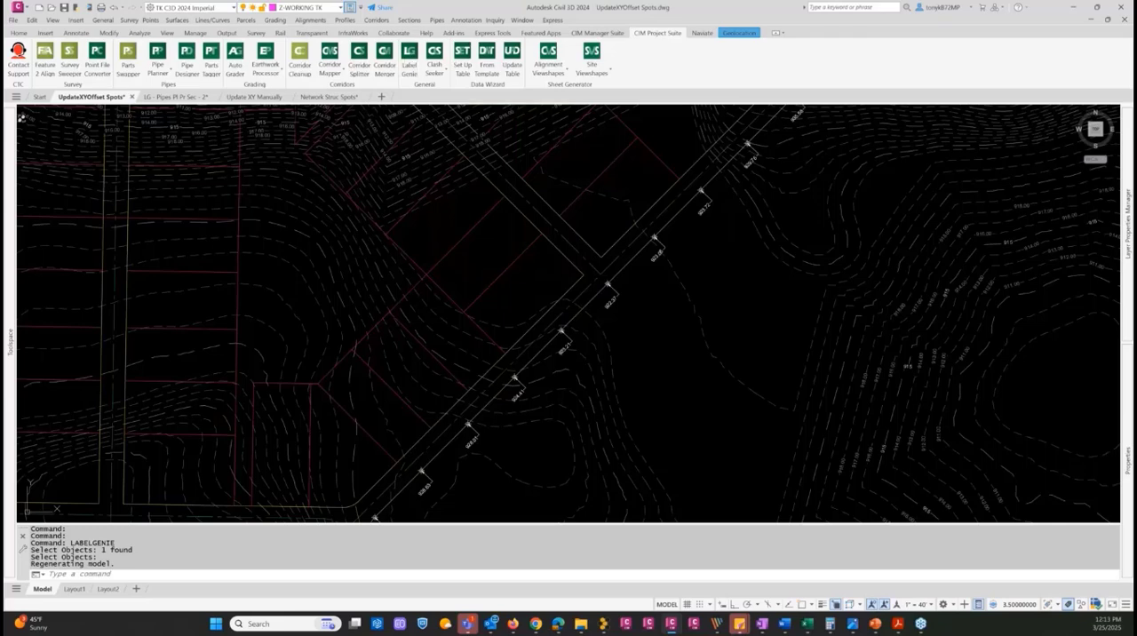
# Change the label orientation to To View in Label Genie and update the existing spot labels
pyautogui.click(409, 61)
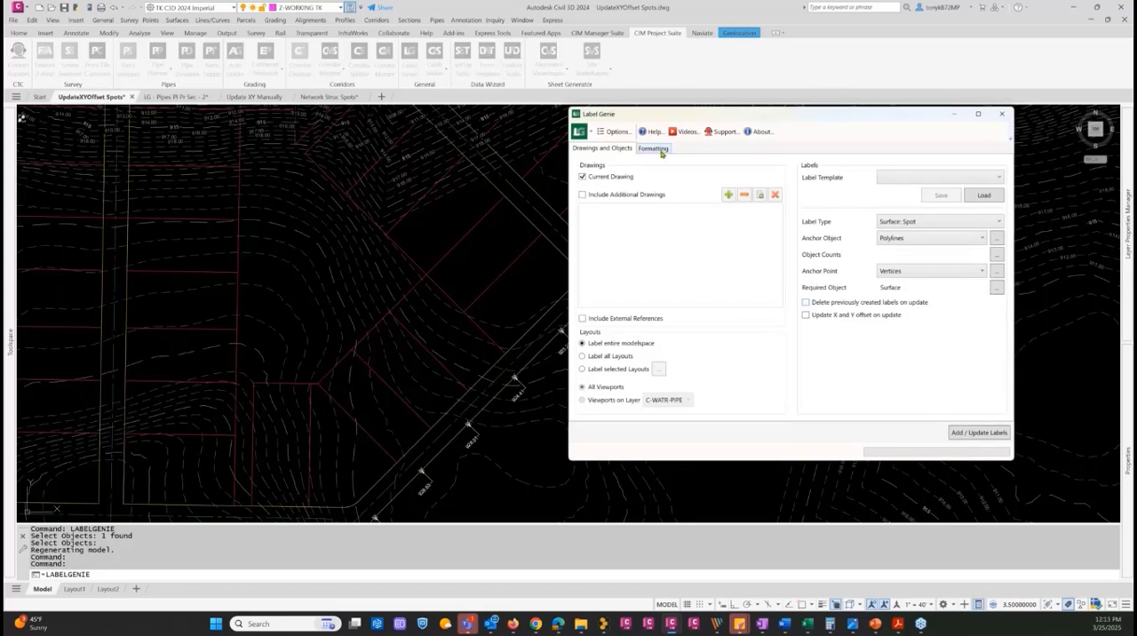
pyautogui.click(654, 148)
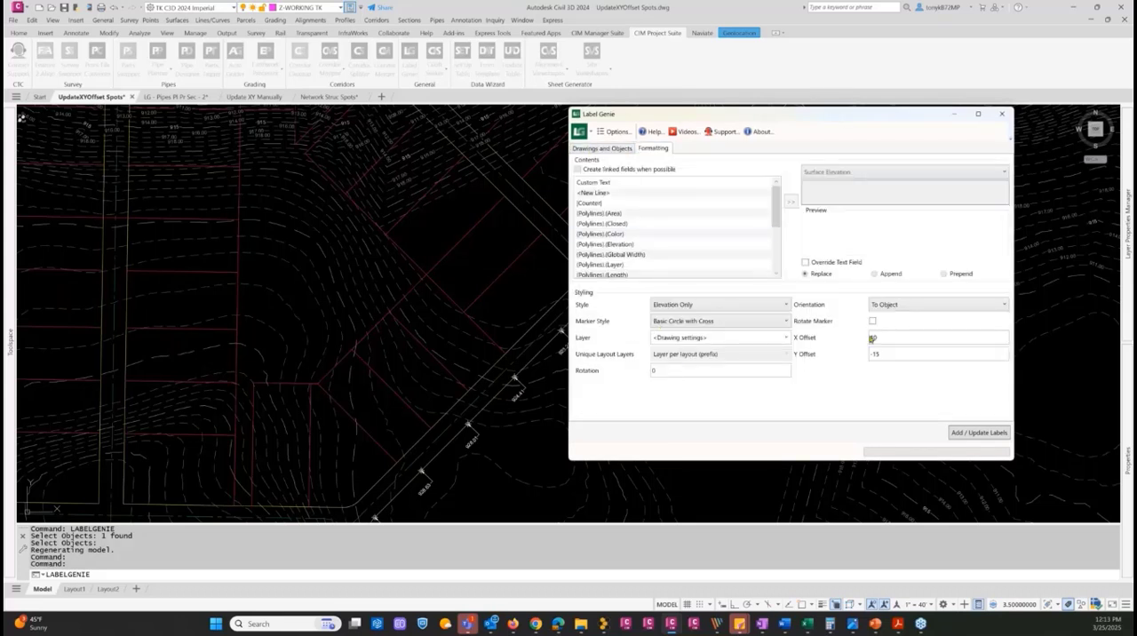
pyautogui.click(886, 305)
pyautogui.click(884, 327)
pyautogui.click(967, 435)
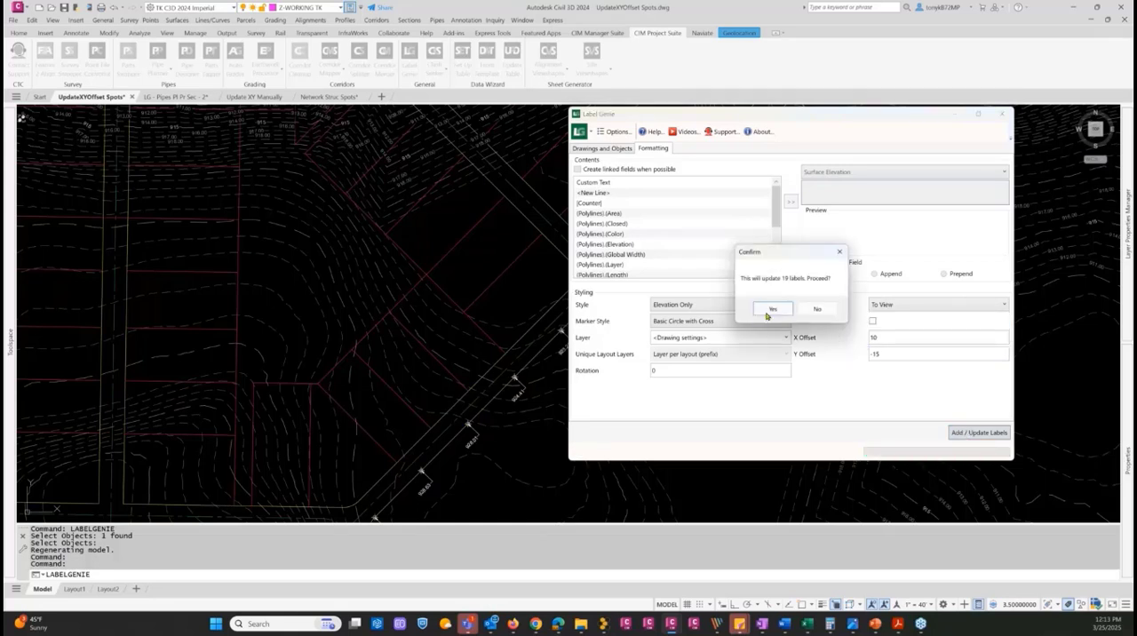
pyautogui.click(771, 310)
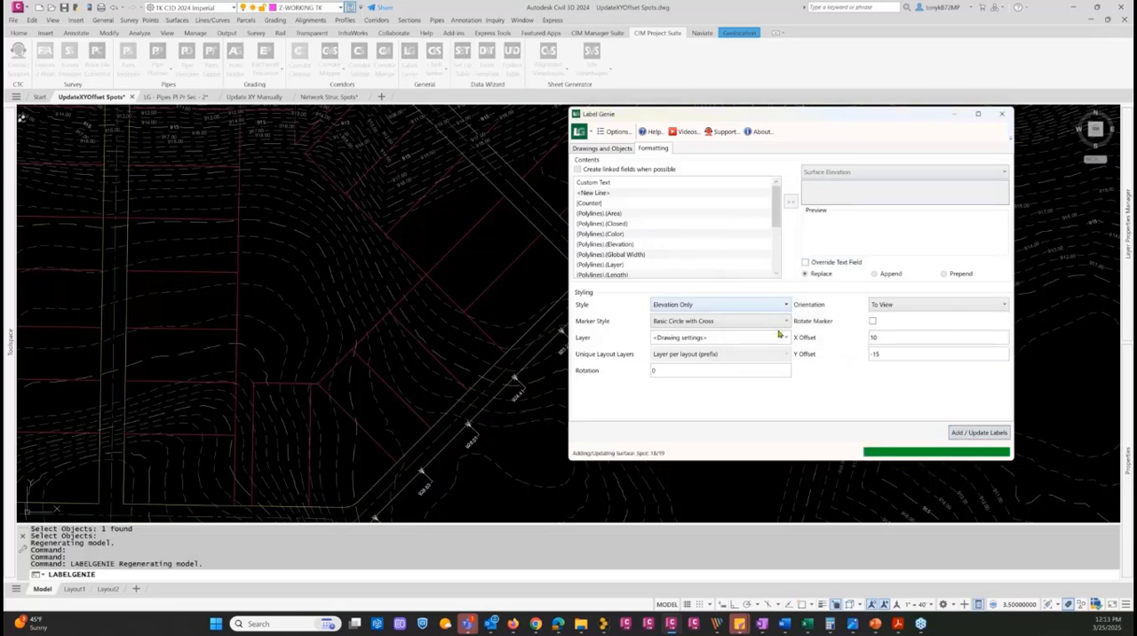
pyautogui.click(866, 351)
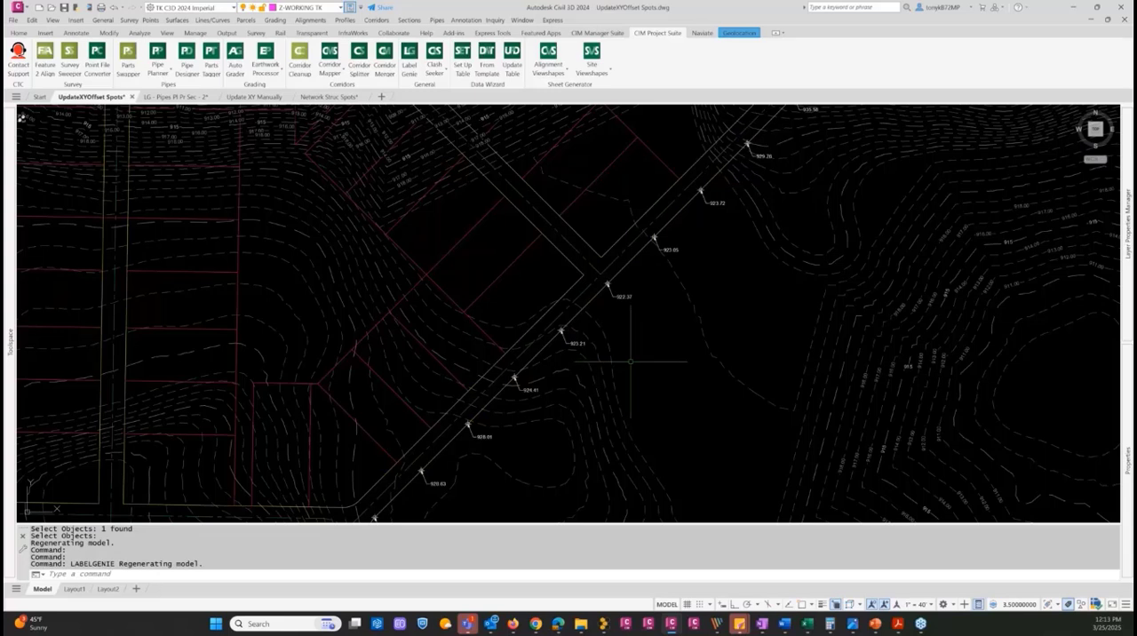
# Move the 922.37 and 923.05 spot labels to the northwest side of the diagonal road
pyautogui.click(619, 296)
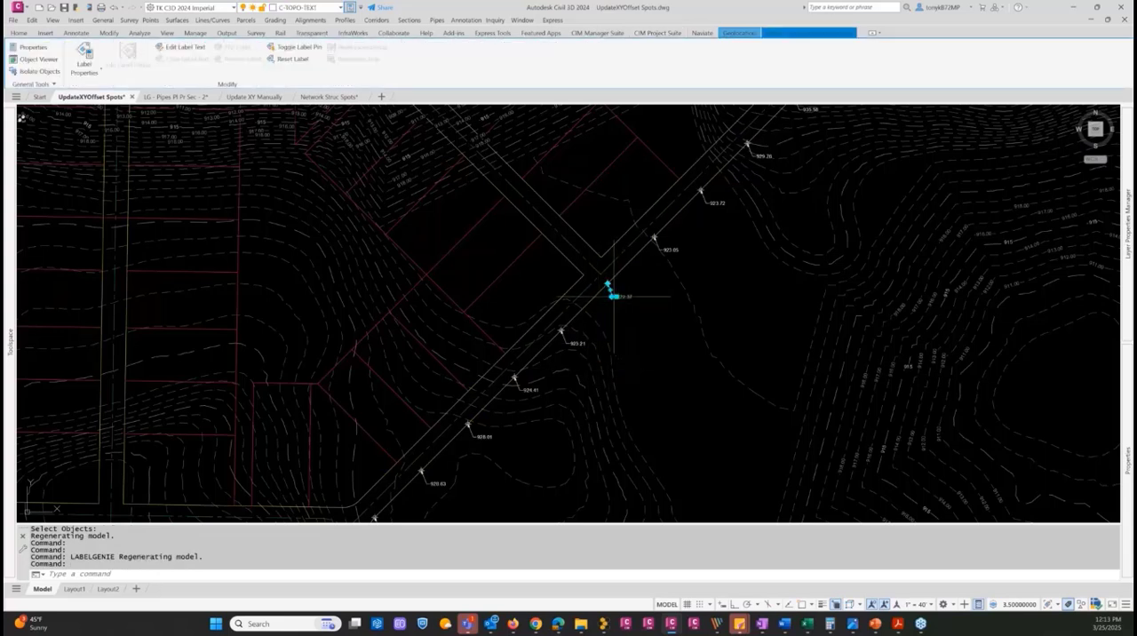
pyautogui.click(615, 297)
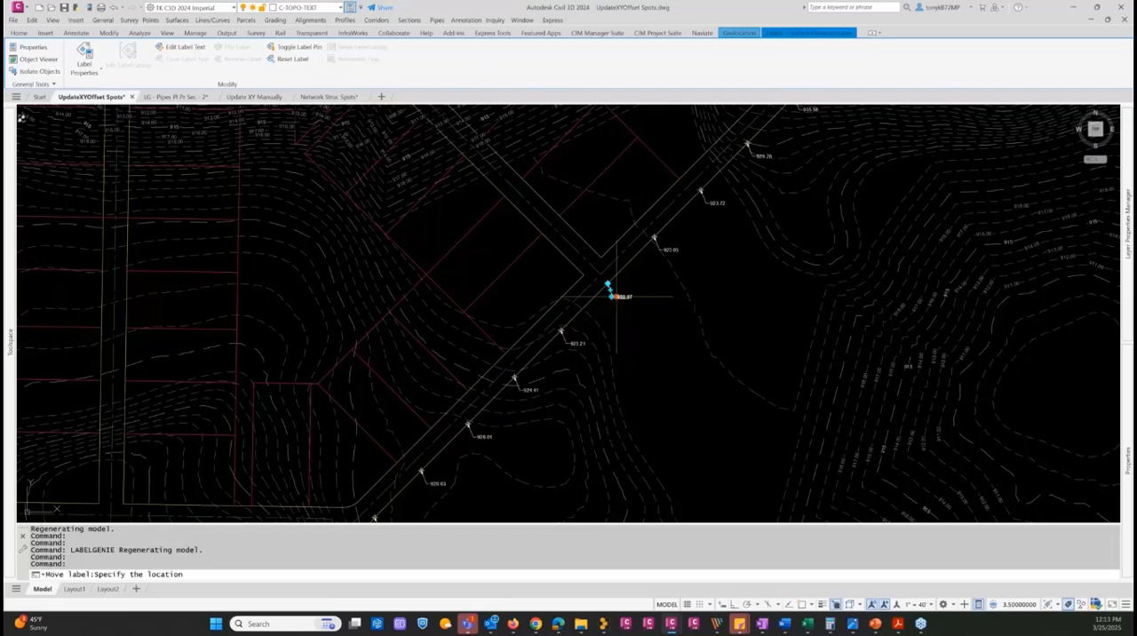
pyautogui.click(552, 266)
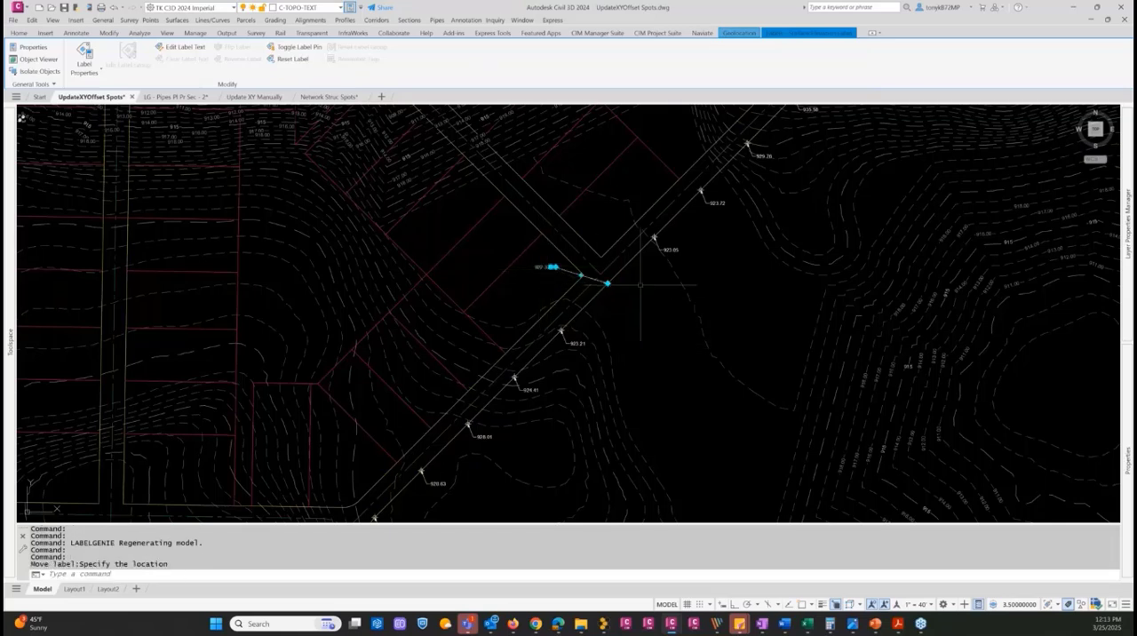
pyautogui.click(669, 248)
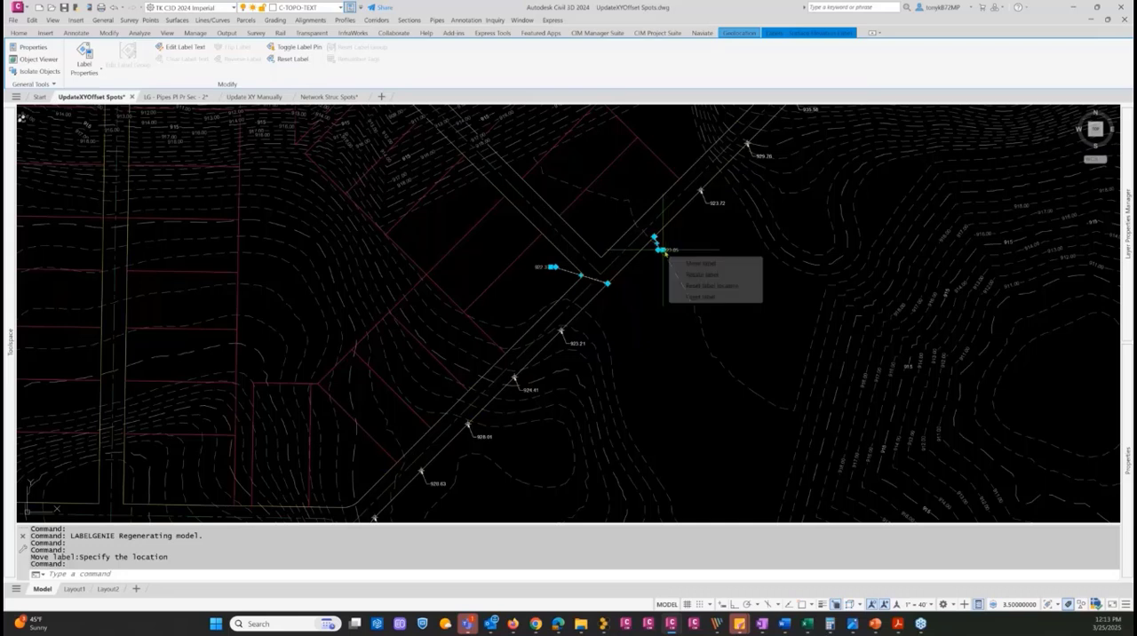
pyautogui.click(662, 249)
pyautogui.click(603, 219)
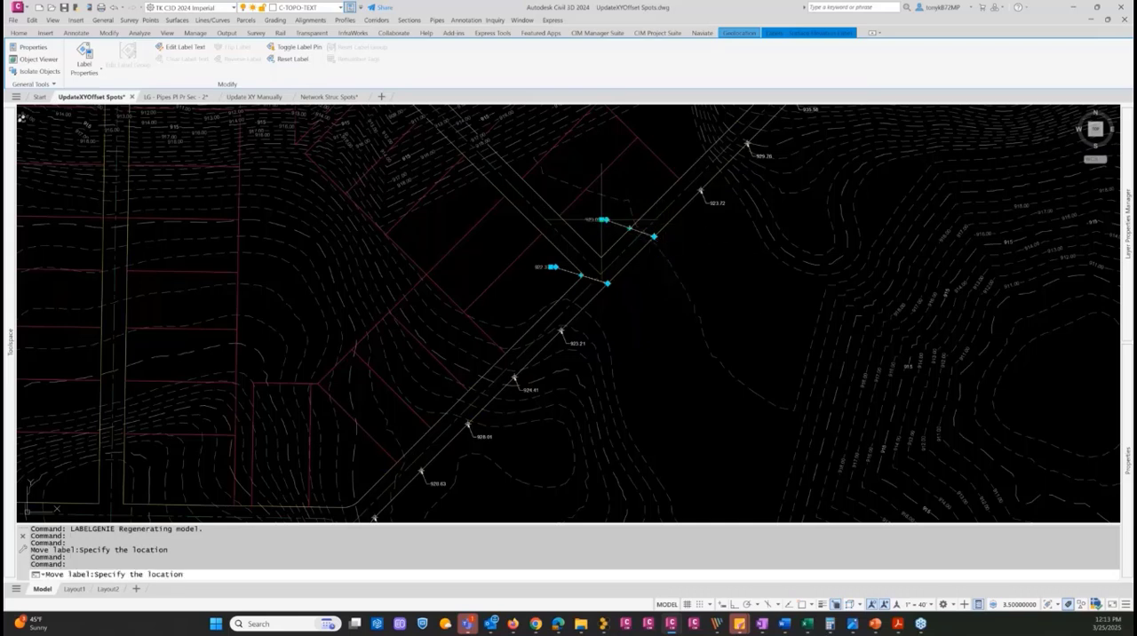
pyautogui.press('Escape')
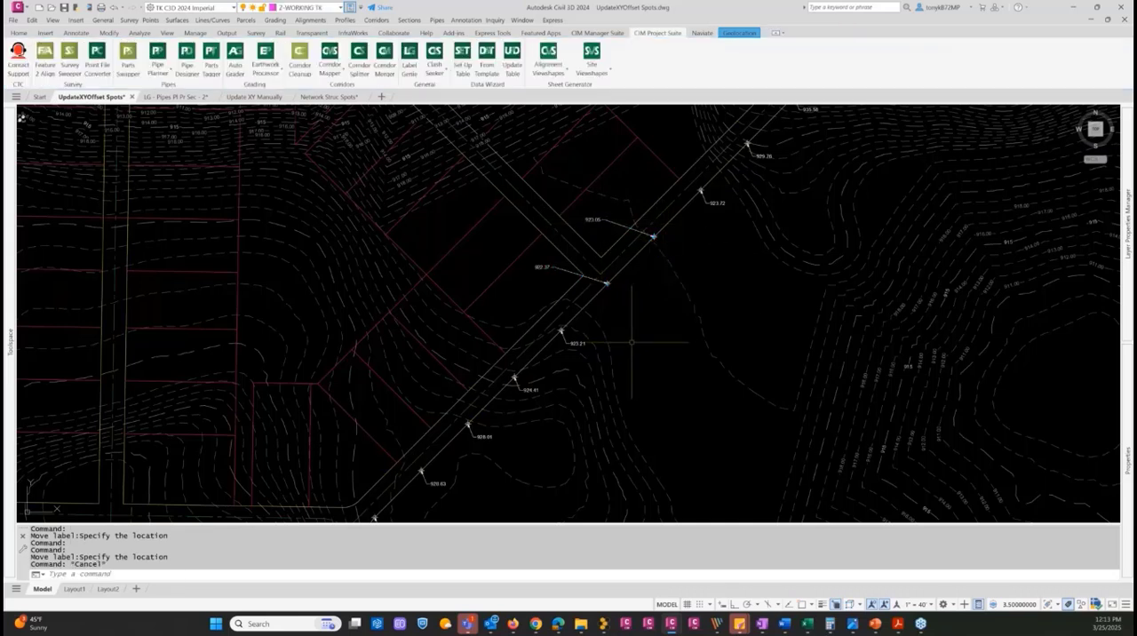
# Erase the 923.21 and 923.72 spot labels on either side of the two relocated labels
pyautogui.write('e')
pyautogui.press('Return')
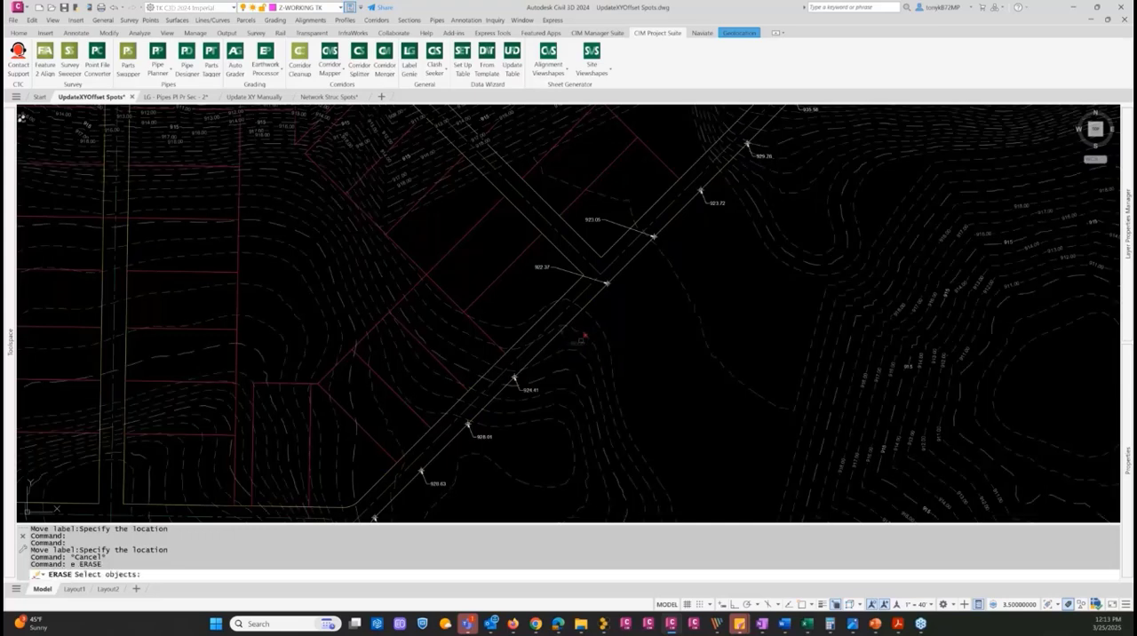
pyautogui.click(576, 343)
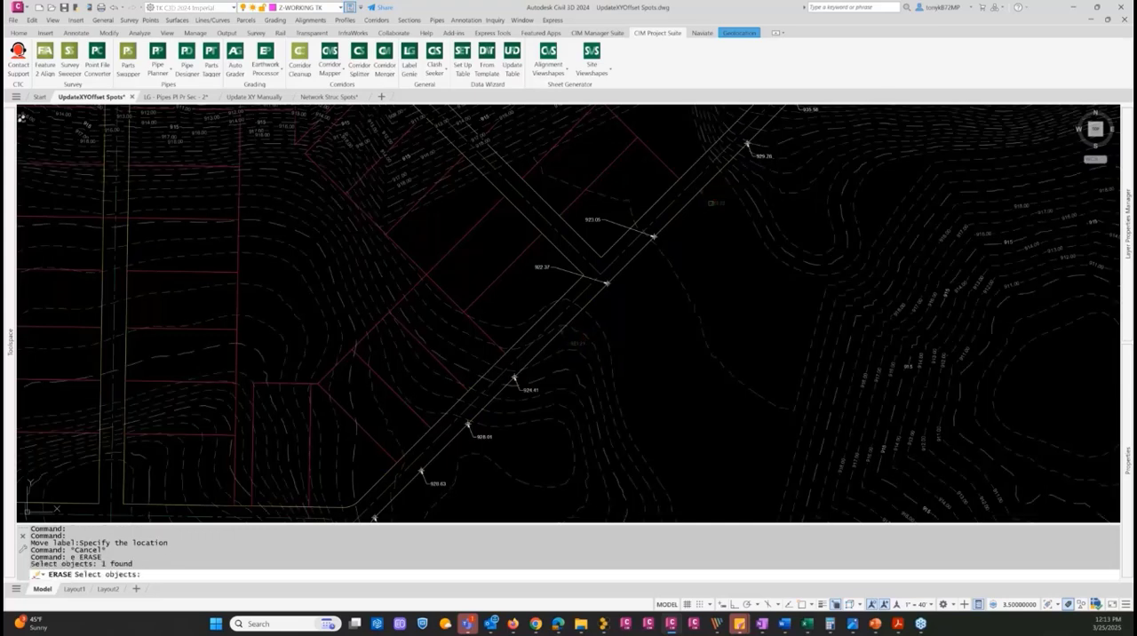
pyautogui.click(716, 202)
pyautogui.press('Return')
pyautogui.press('Escape')
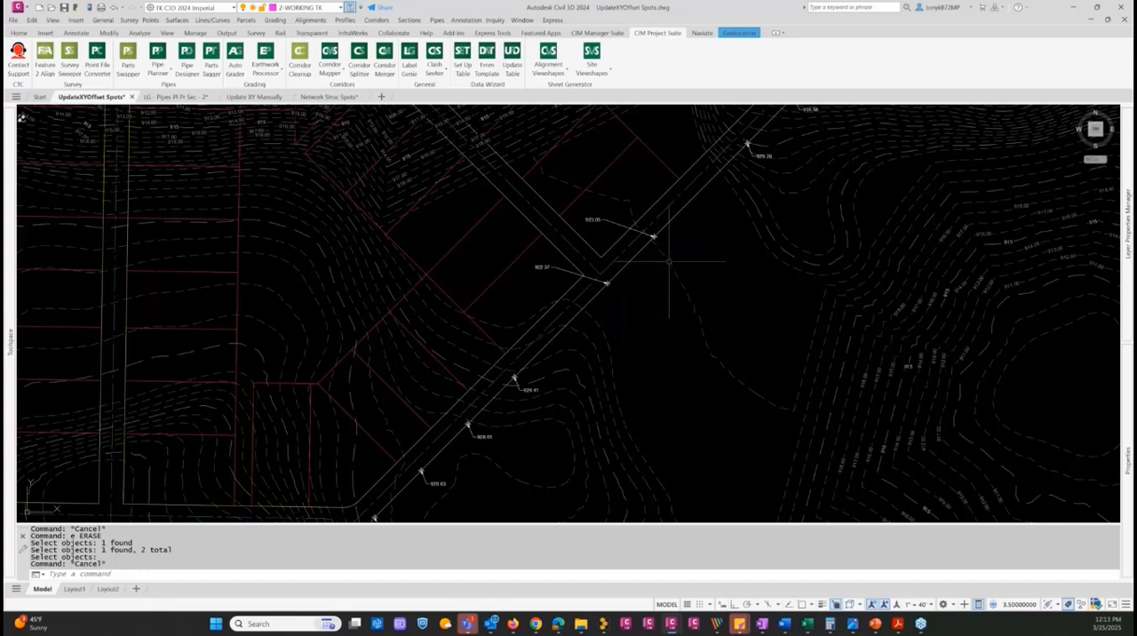
# Run Label Genie again with the same settings to replace the erased spot labels and update the remaining ones
pyautogui.click(414, 67)
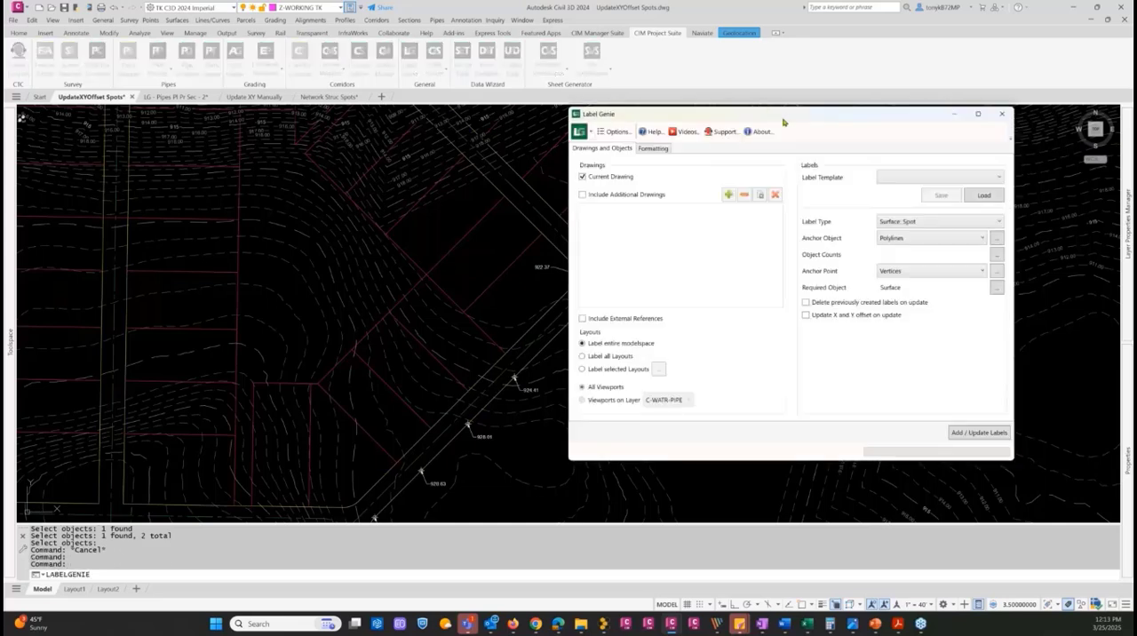
pyautogui.moveTo(783, 121); pyautogui.dragTo(850, 107)
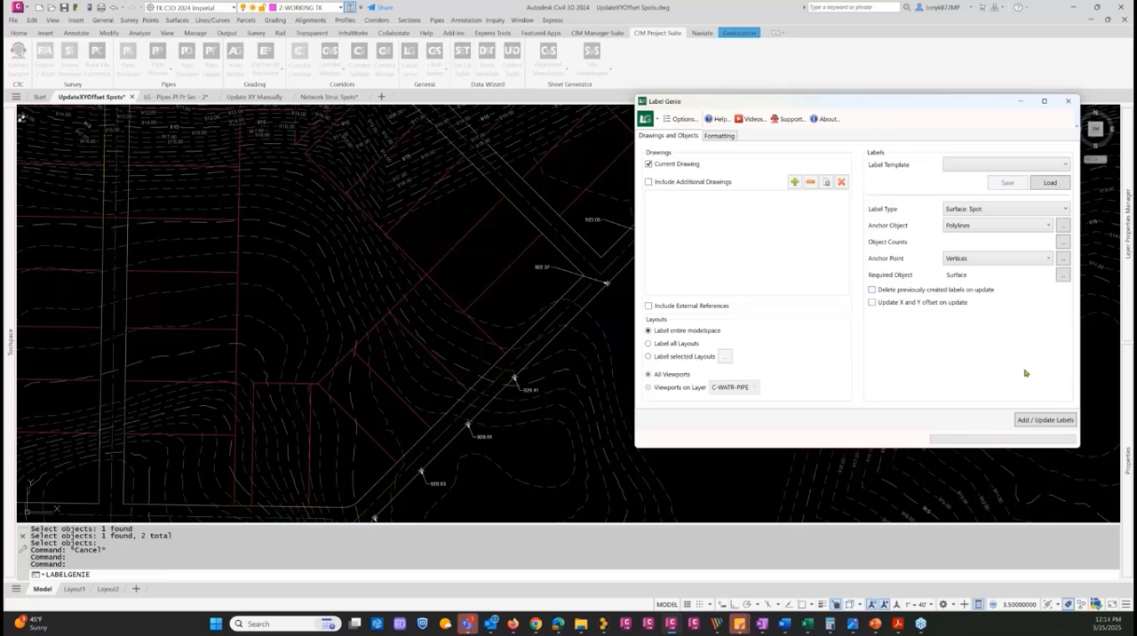
pyautogui.click(1027, 420)
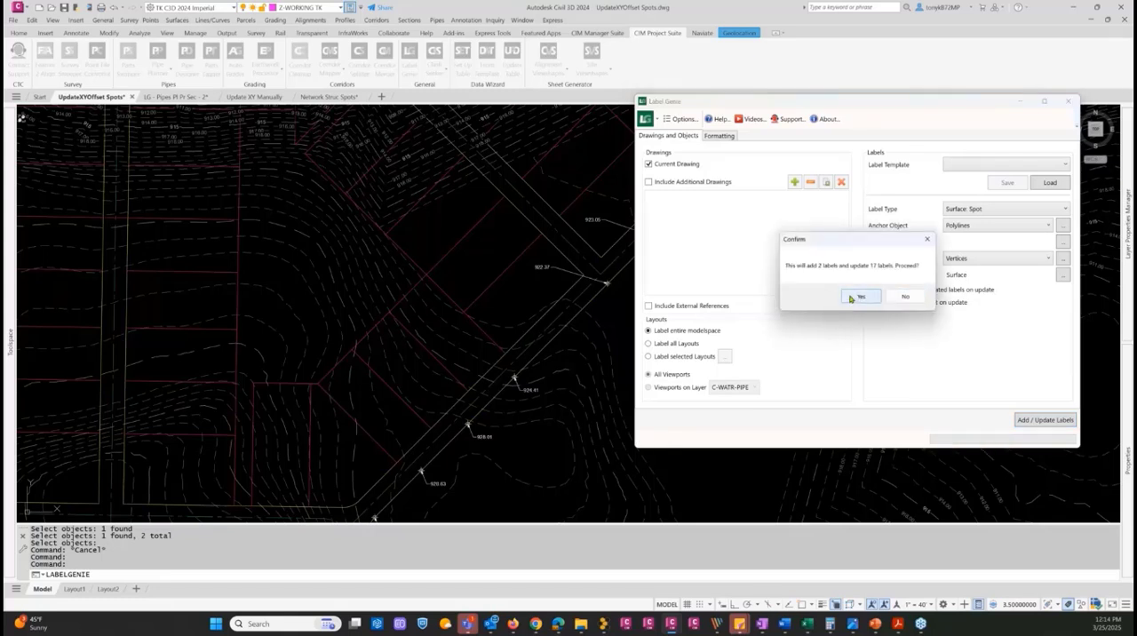
pyautogui.click(858, 297)
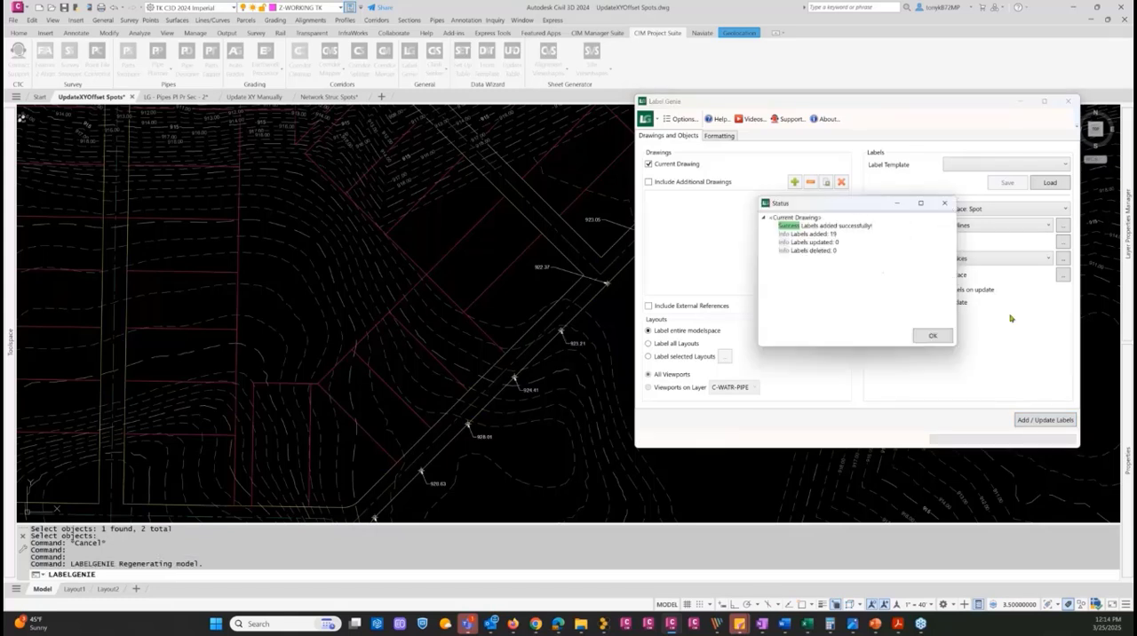
pyautogui.click(932, 338)
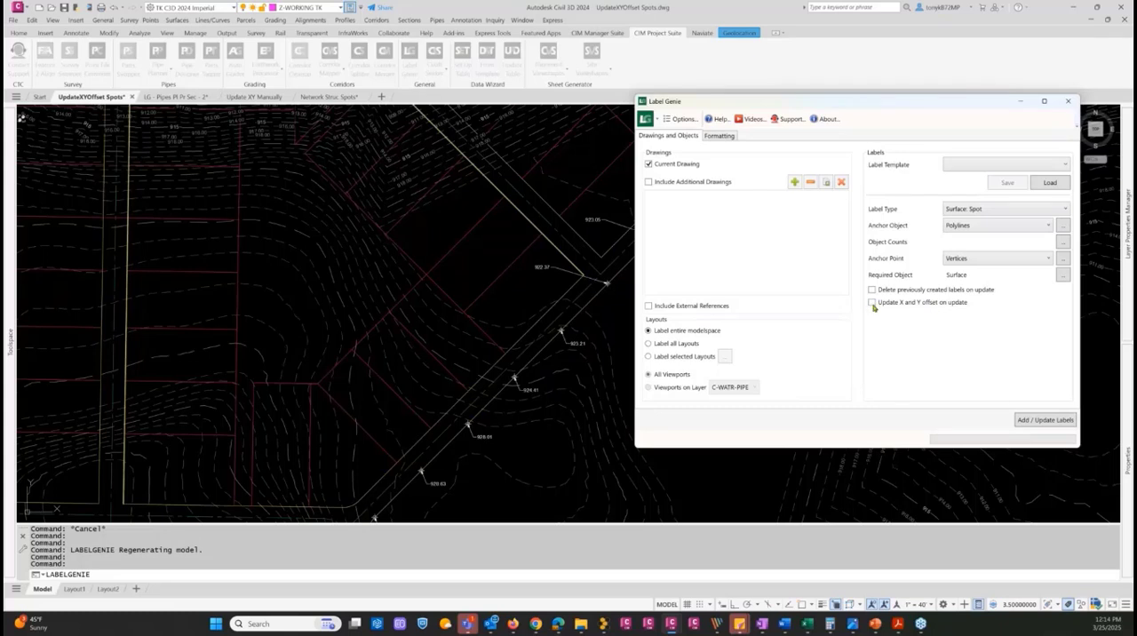
# Enable updating X and Y offsets in Label Genie, set the X offset to 30, and update the existing spot labels
pyautogui.click(872, 303)
pyautogui.moveTo(867, 104); pyautogui.dragTo(899, 55)
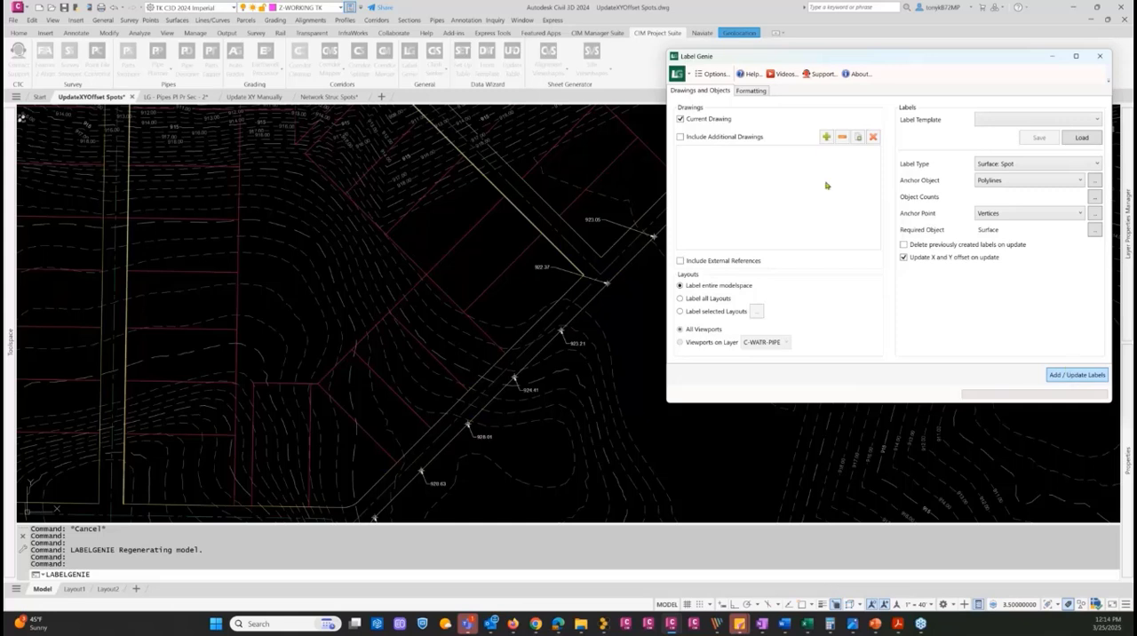
pyautogui.click(748, 92)
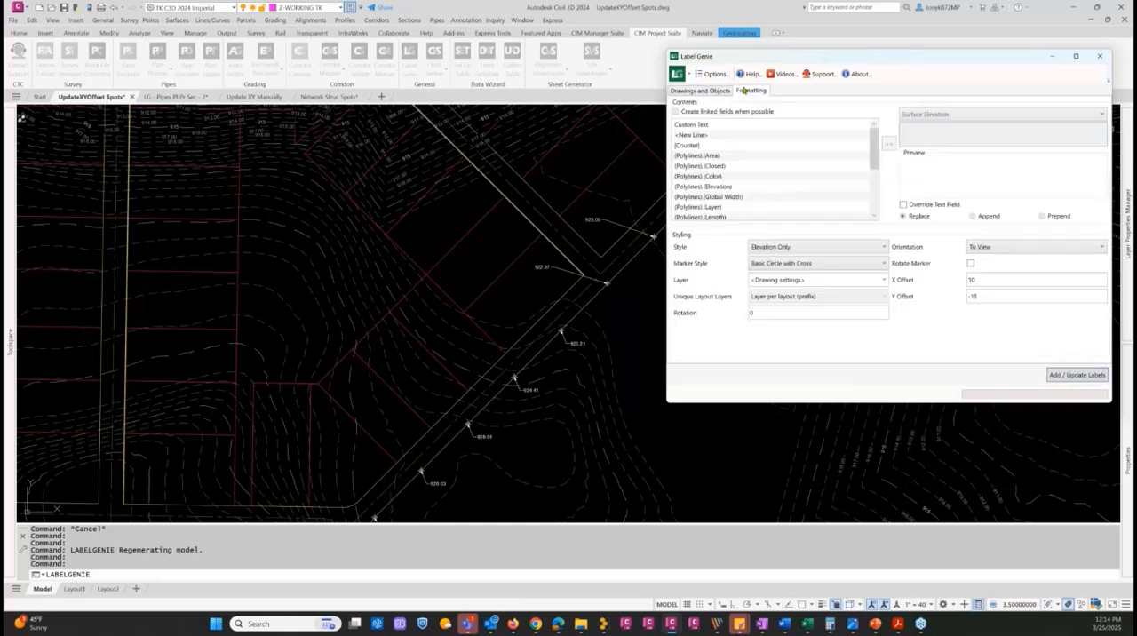
pyautogui.moveTo(990, 280); pyautogui.dragTo(945, 277)
pyautogui.click(1059, 376)
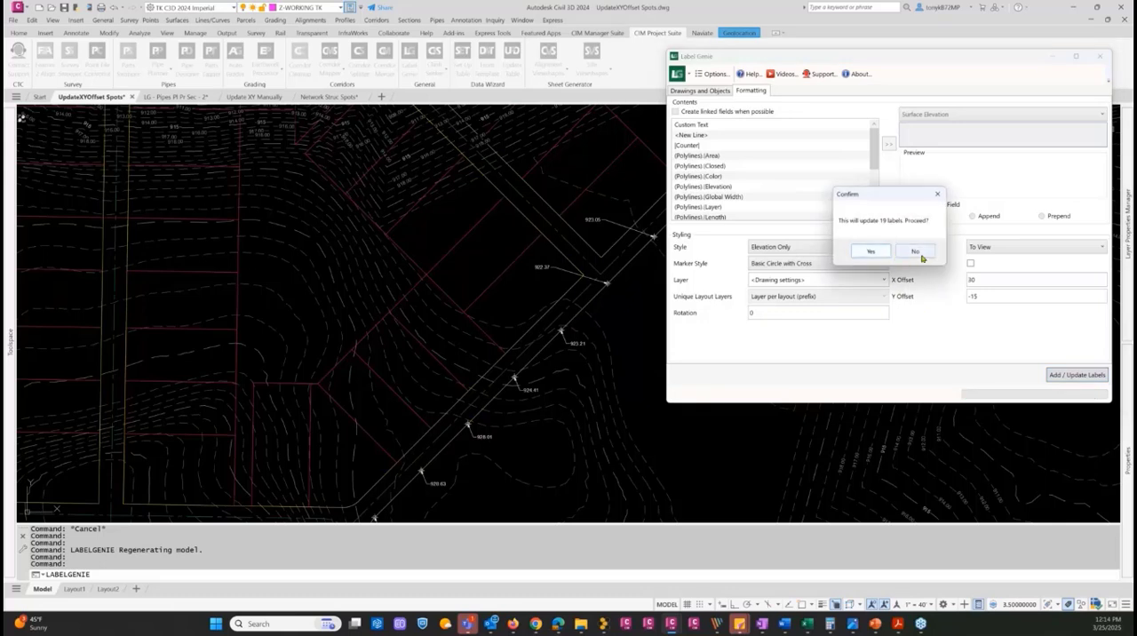
pyautogui.click(866, 251)
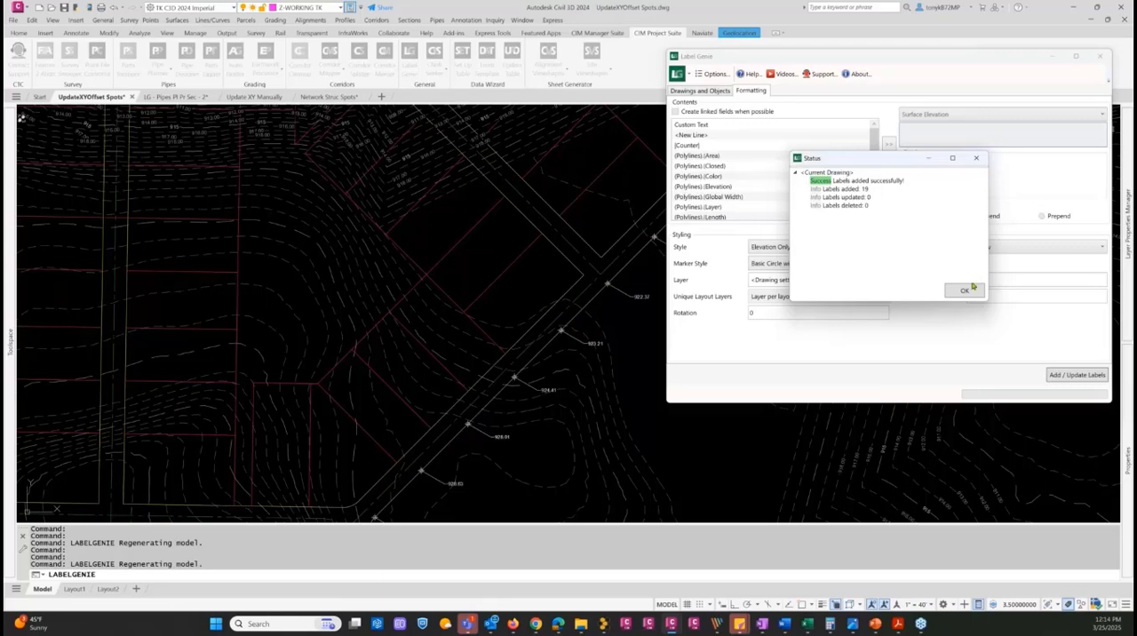
pyautogui.click(963, 293)
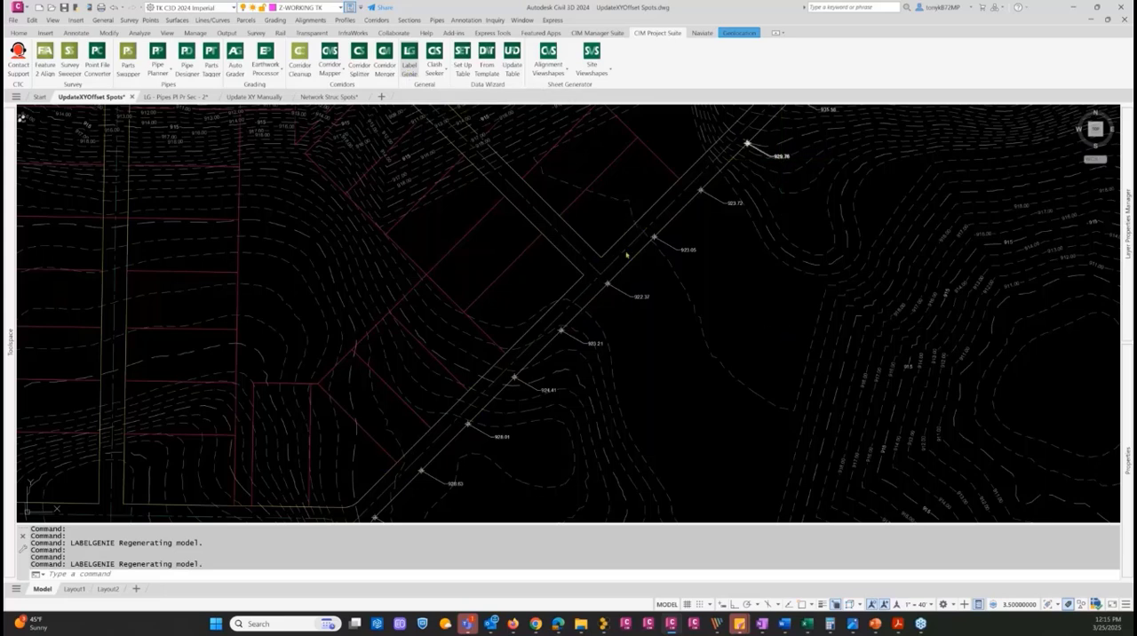
pyautogui.press('Return')
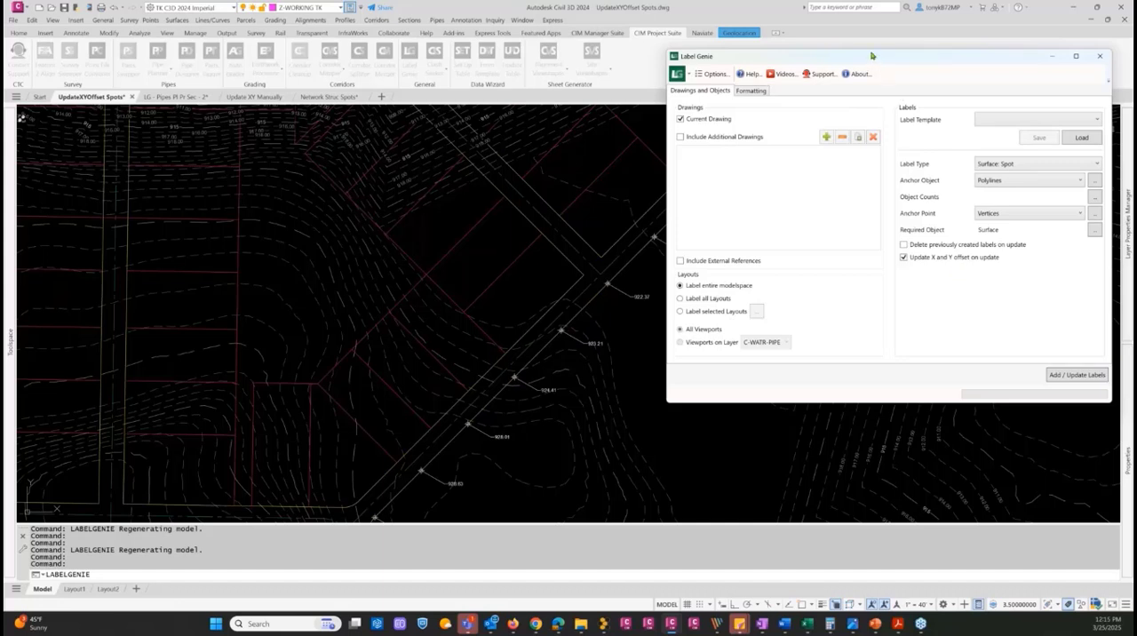
pyautogui.moveTo(867, 56); pyautogui.dragTo(850, 64)
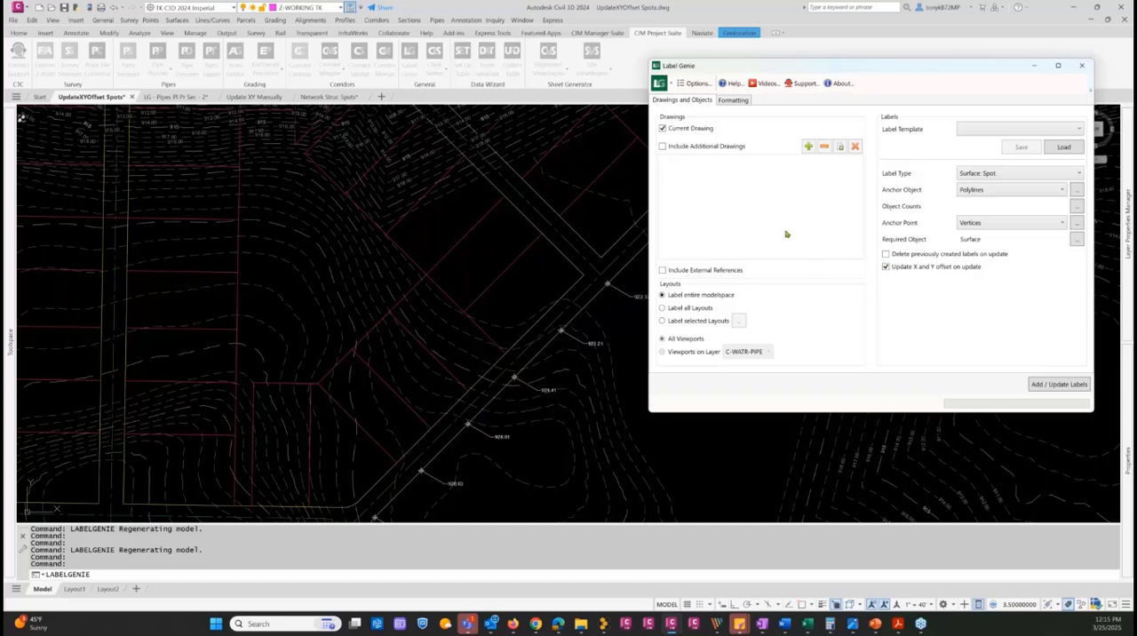
pyautogui.moveTo(801, 68); pyautogui.dragTo(593, 79)
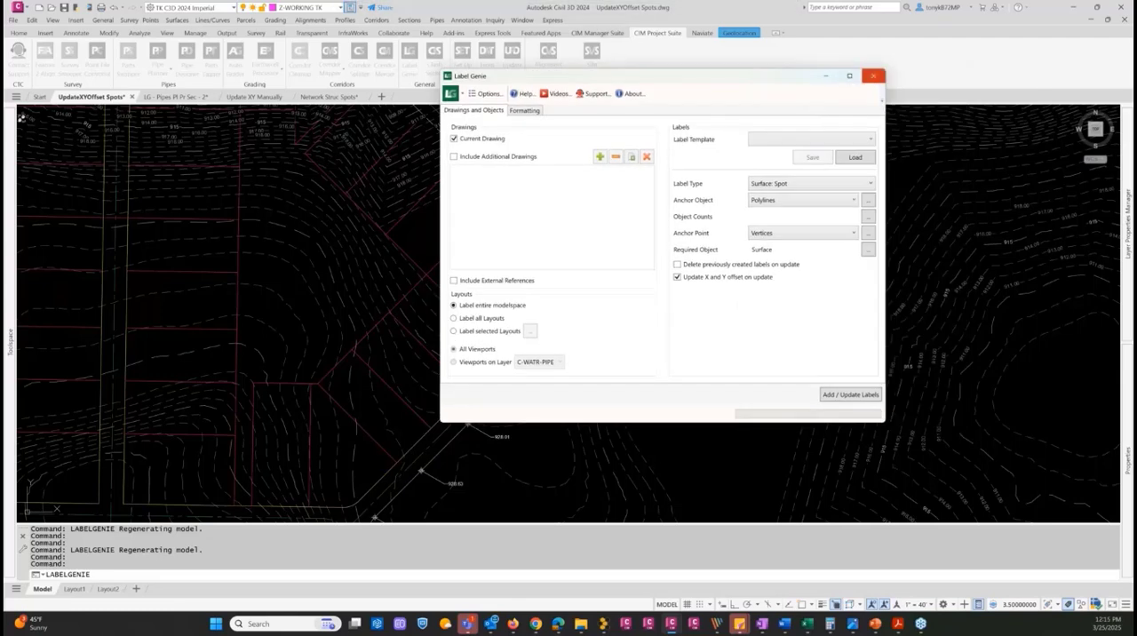
pyautogui.click(873, 75)
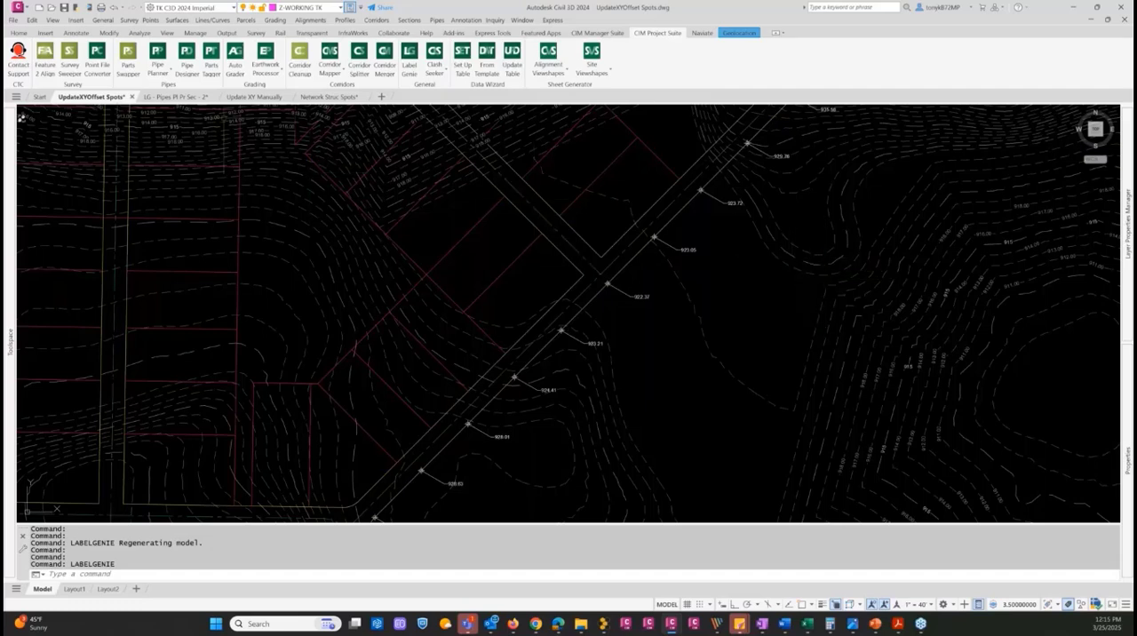
# Switch to the LG - Pipes Pl Pr Sec - 2 drawing and examine the pipe structure labels in the profile view
pyautogui.click(174, 98)
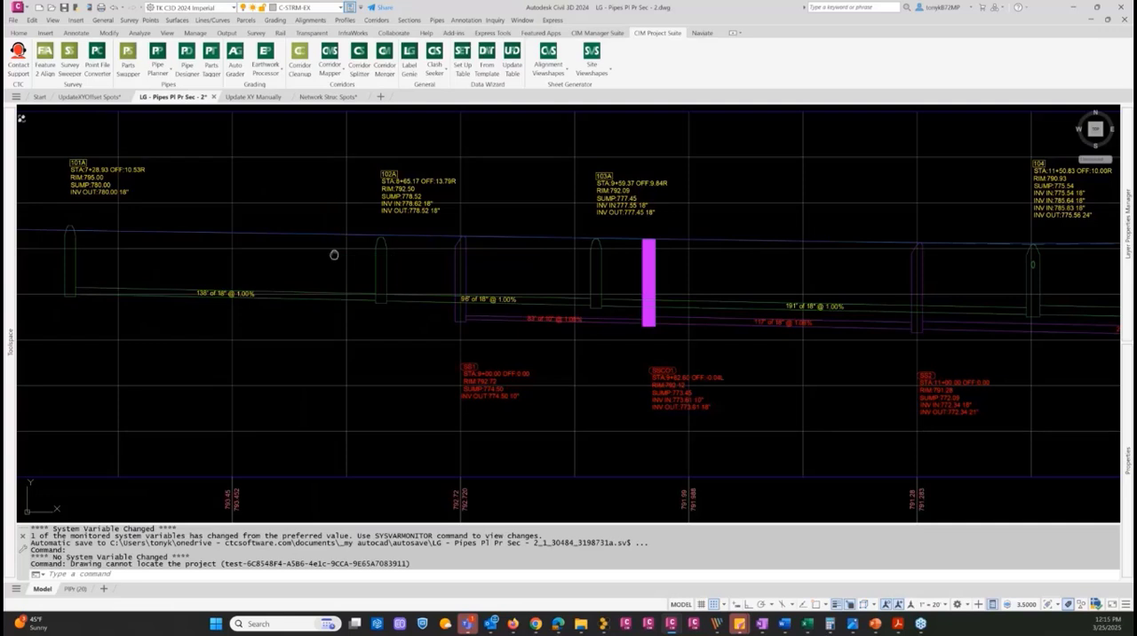
pyautogui.moveTo(332, 254)
pyautogui.mouseDown(button='middle')
pyautogui.moveTo(355, 248)
pyautogui.moveTo(332, 250)
pyautogui.mouseUp(button='middle')
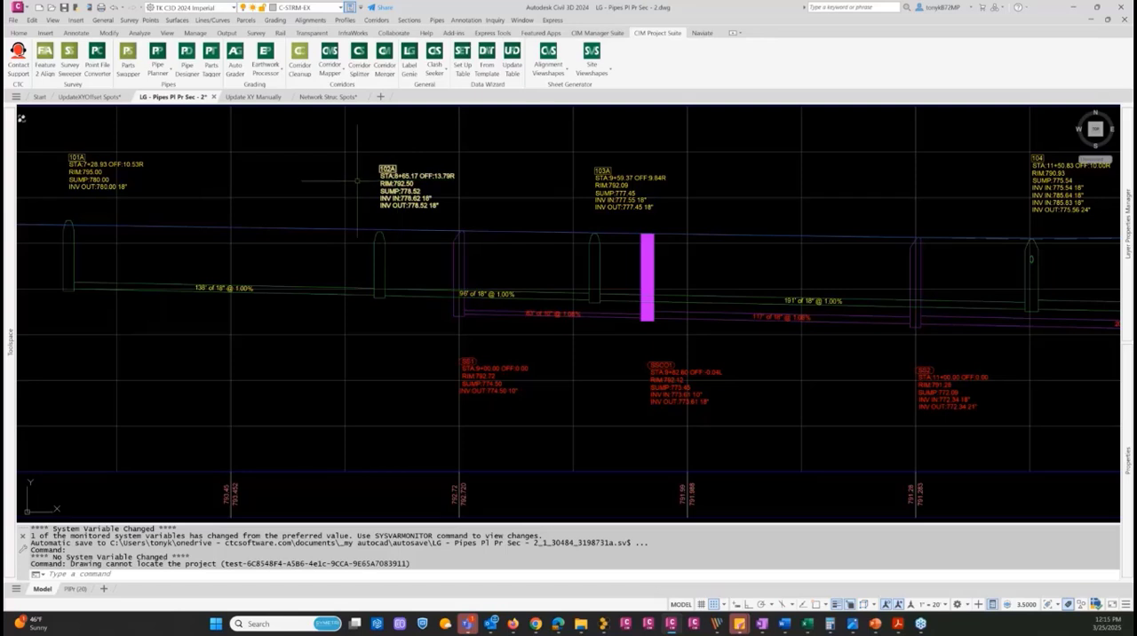
pyautogui.click(407, 183)
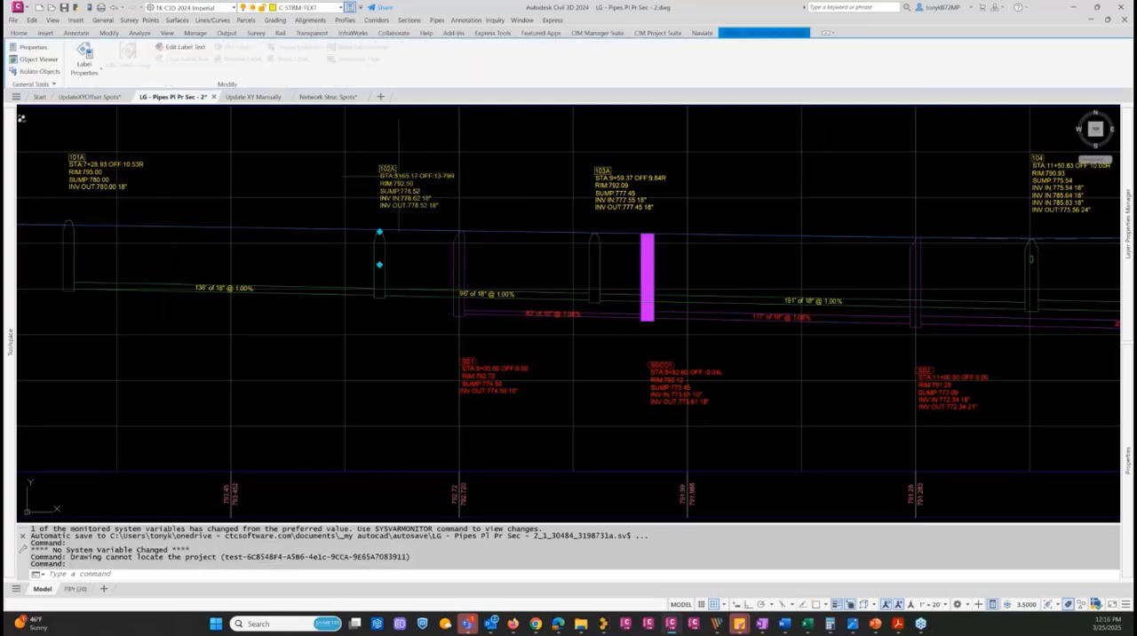
pyautogui.press('Escape')
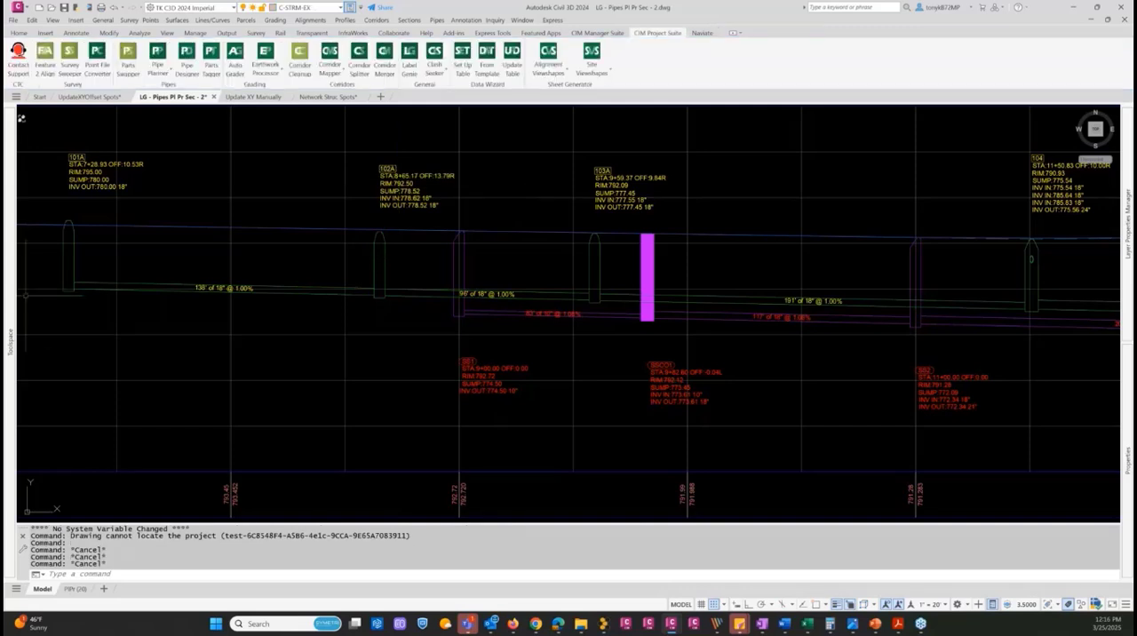
pyautogui.moveTo(14, 296)
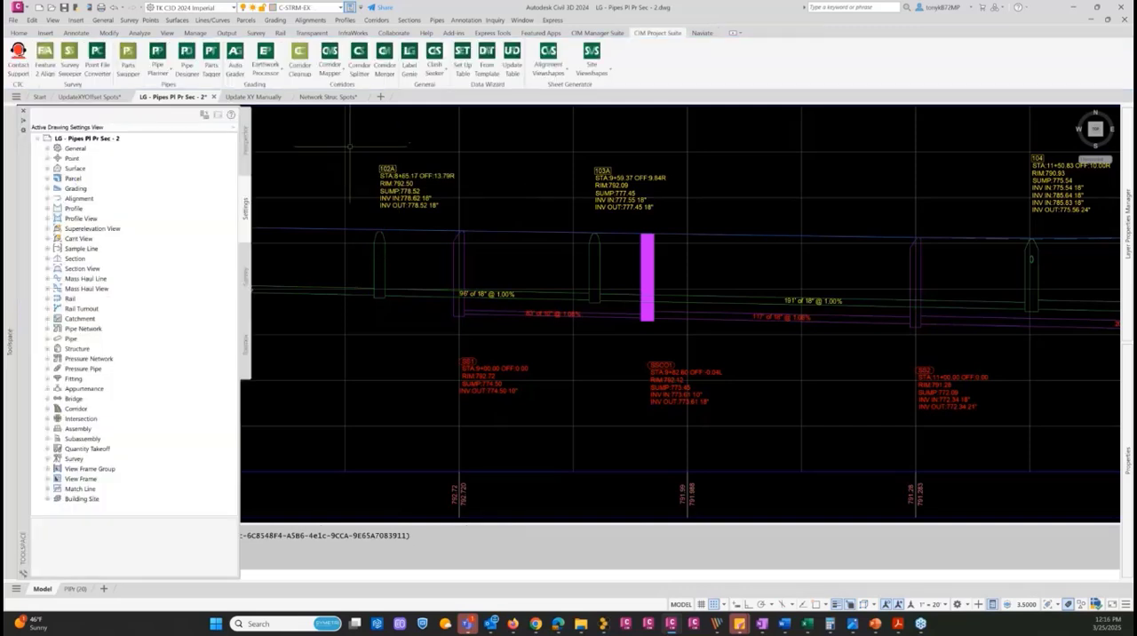
pyautogui.press('Escape')
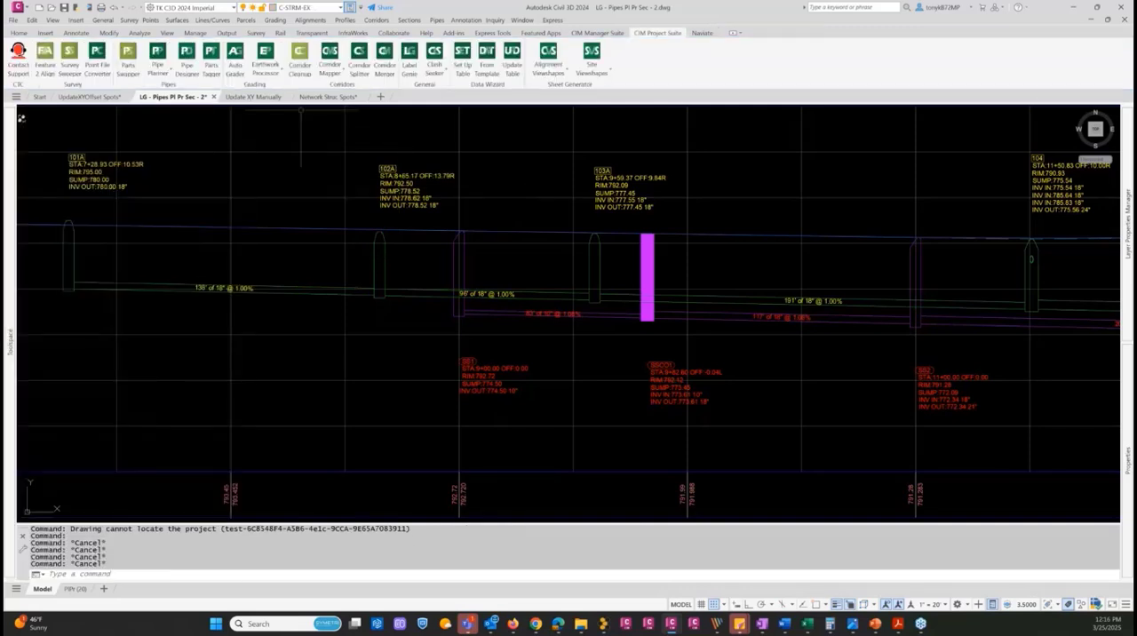
pyautogui.click(76, 33)
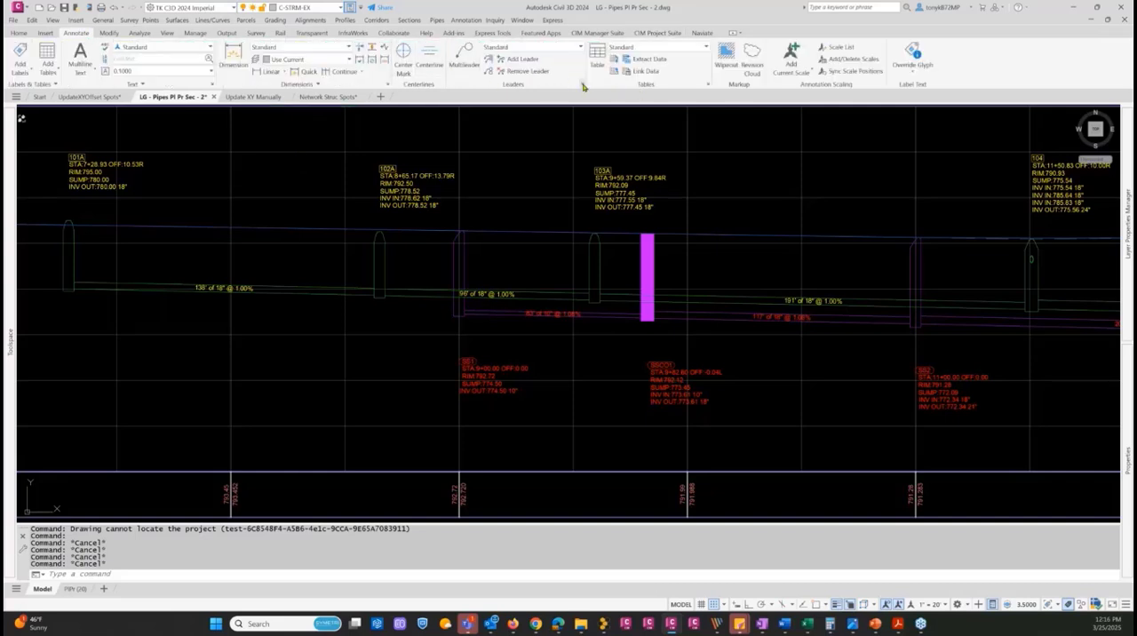
pyautogui.press('Escape')
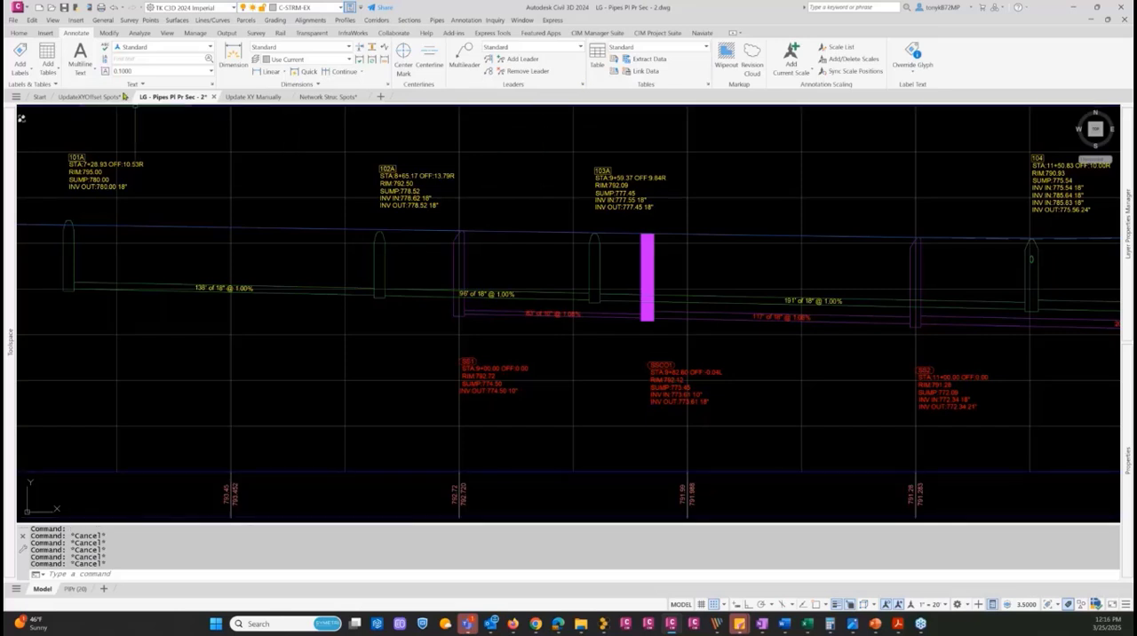
# Return to the UpdateXYOffset Spots drawing and review the label styles Label Genie offers for the surface spot labels
pyautogui.click(100, 98)
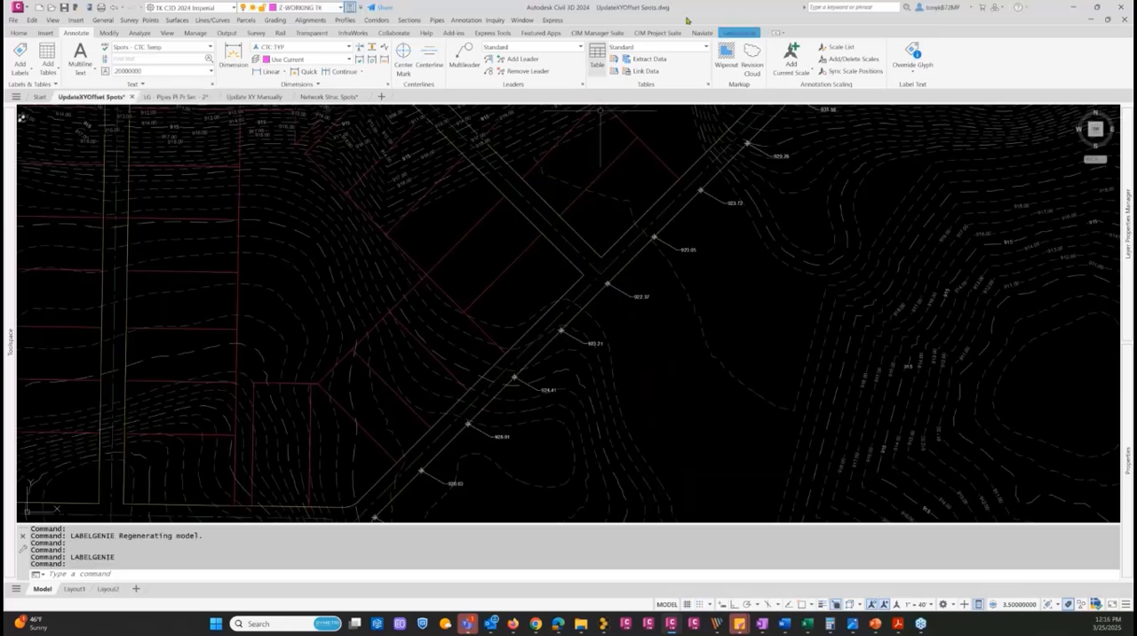
pyautogui.click(657, 33)
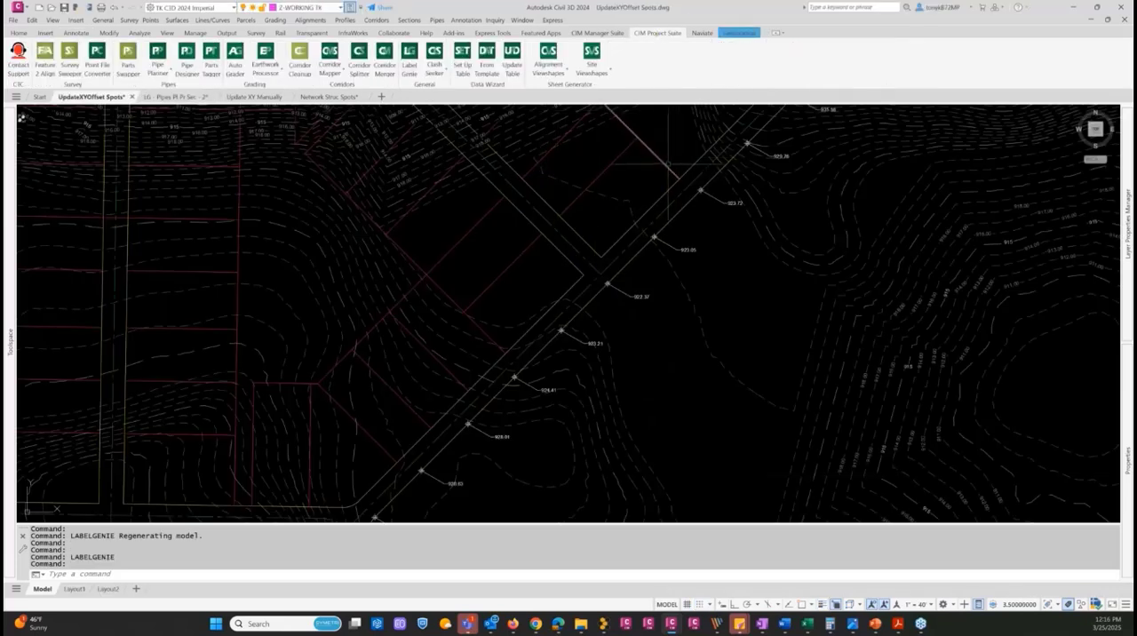
pyautogui.click(407, 65)
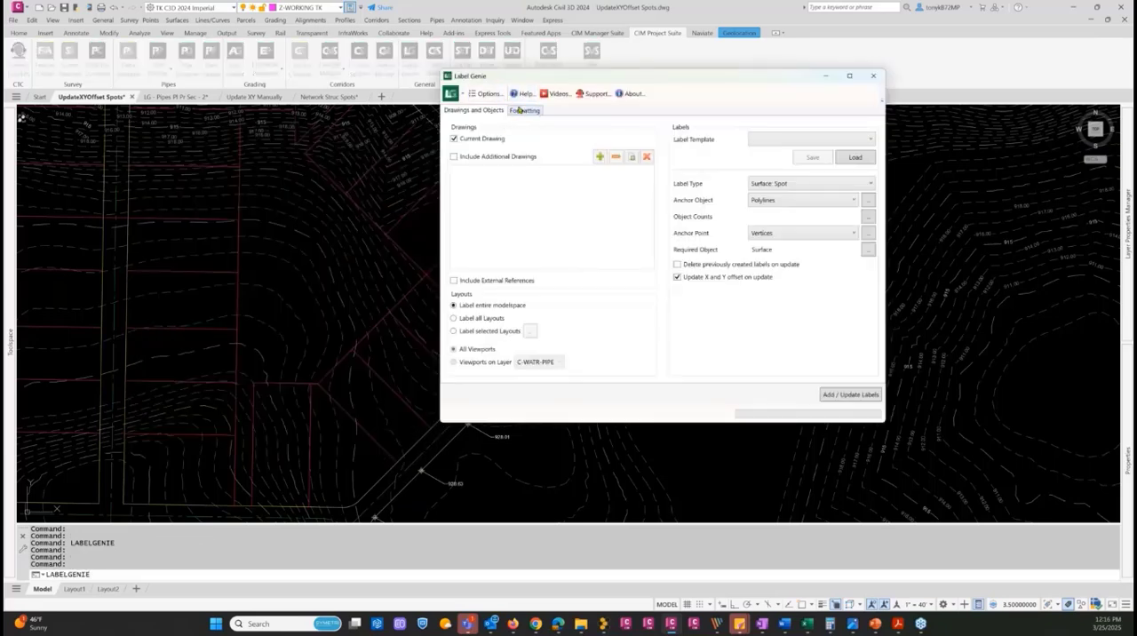
pyautogui.click(522, 109)
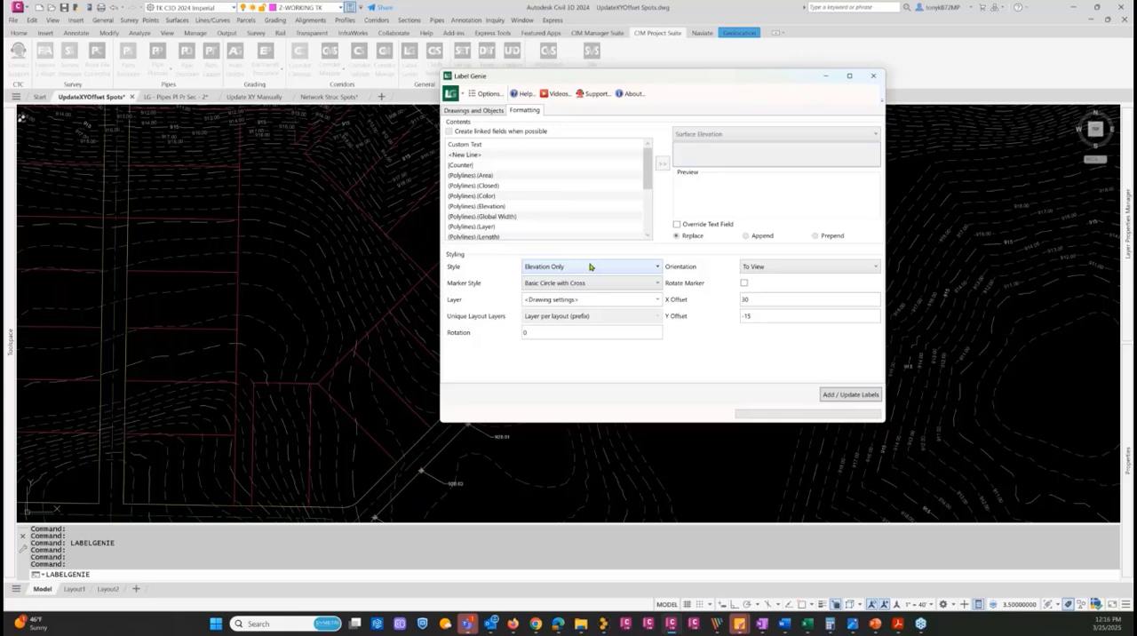
pyautogui.click(590, 266)
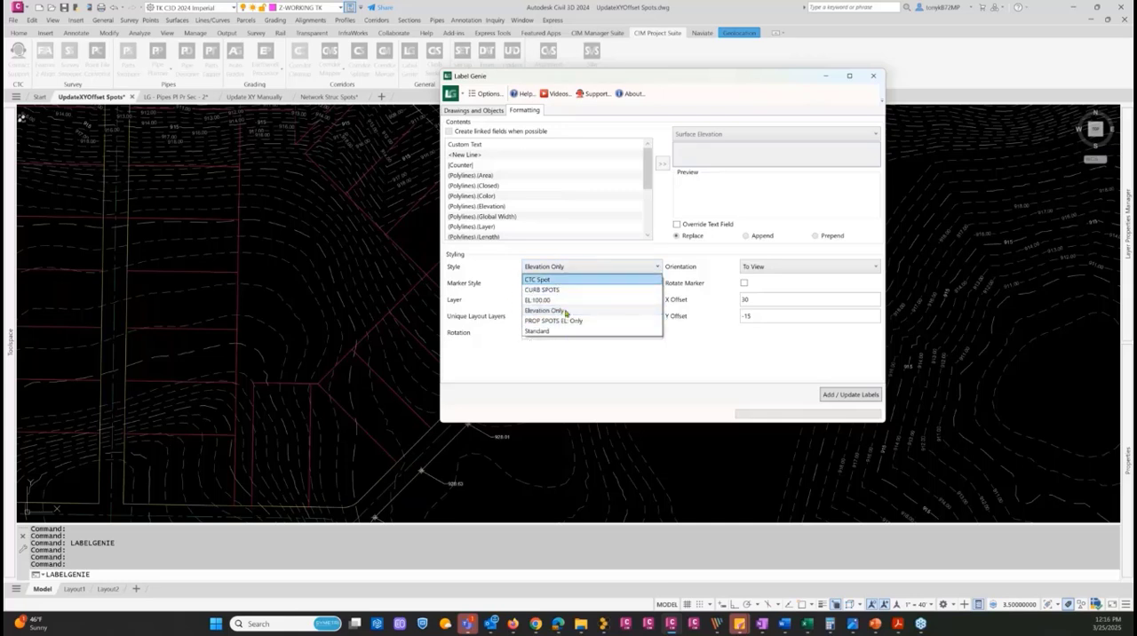
pyautogui.click(873, 77)
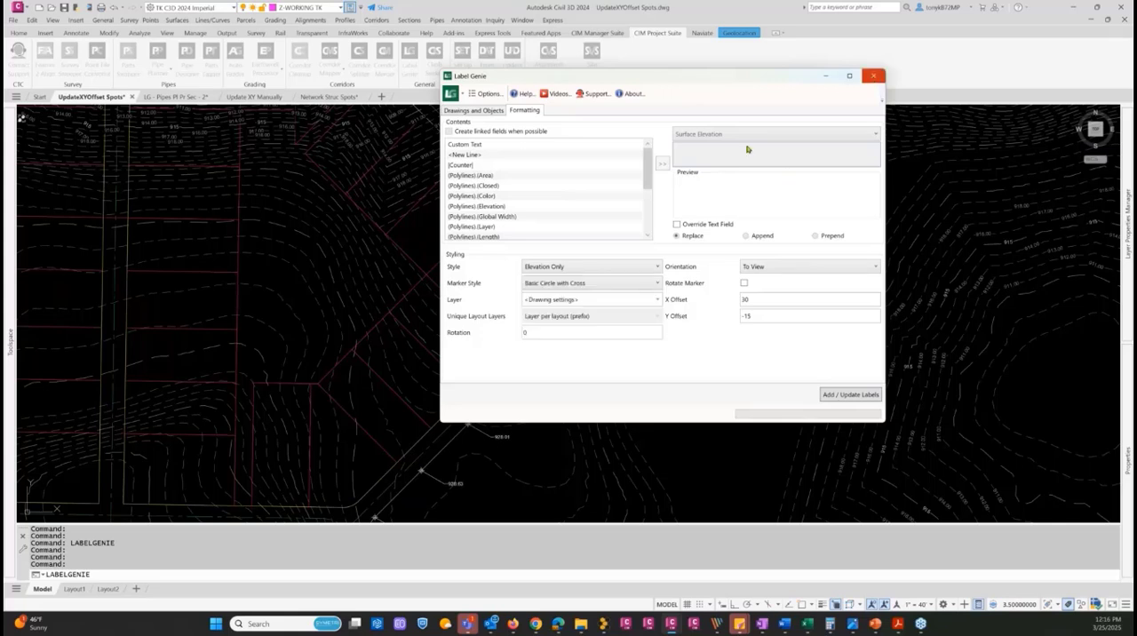
pyautogui.click(870, 76)
# In the LG - Pipes Pl Pr Sec - 2 drawing, set Label Genie to Pipe Network Labels and allow multiple labels for pipe networks
pyautogui.click(174, 97)
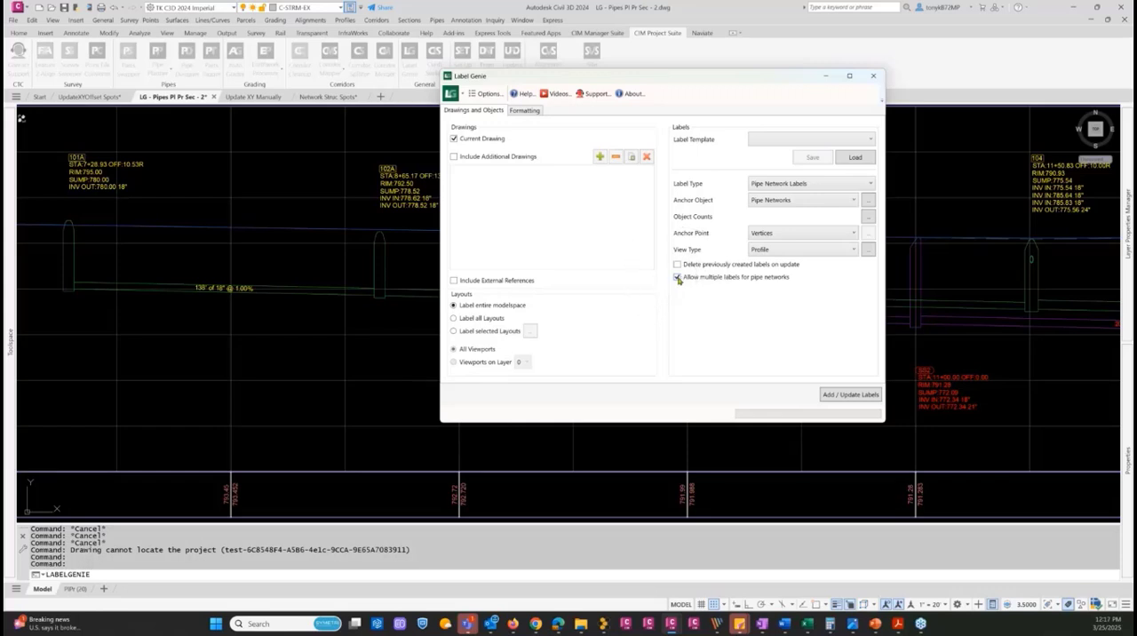
pyautogui.click(677, 277)
pyautogui.click(853, 186)
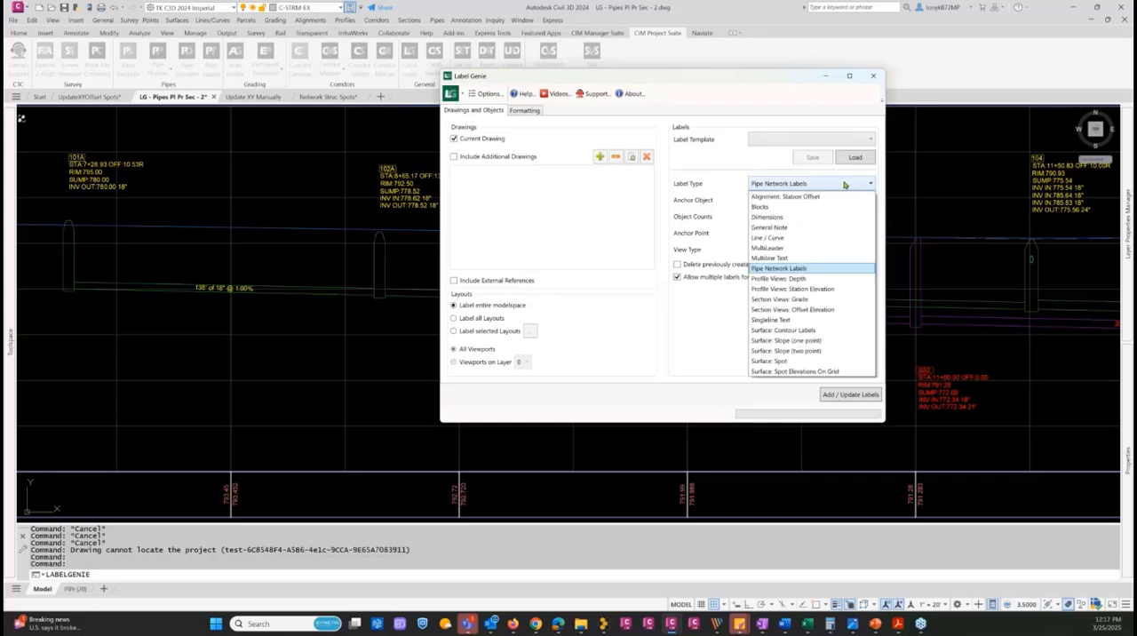
pyautogui.click(844, 184)
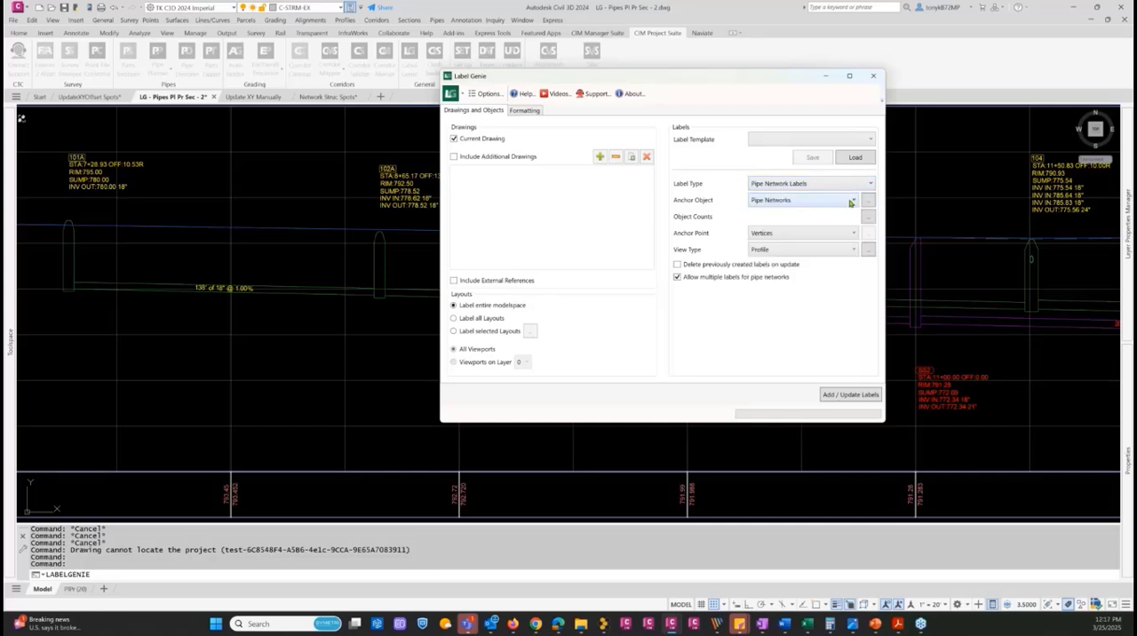
# Keep Pipe Networks as the anchor object and review its object selection filters without changing them
pyautogui.click(848, 201)
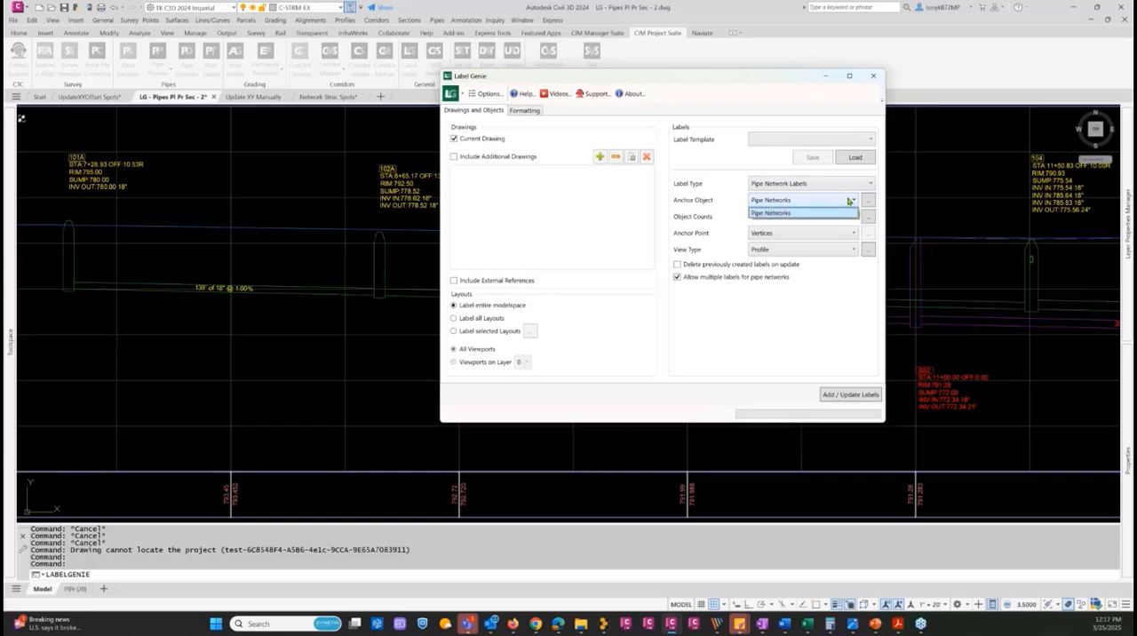
pyautogui.click(851, 213)
pyautogui.click(866, 201)
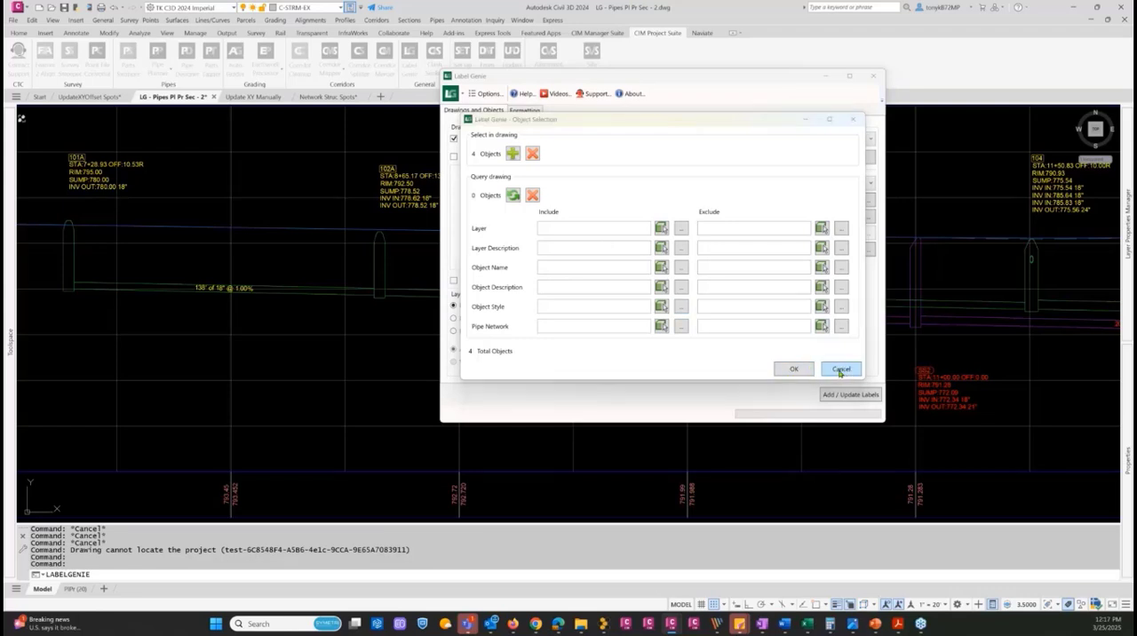
pyautogui.click(841, 371)
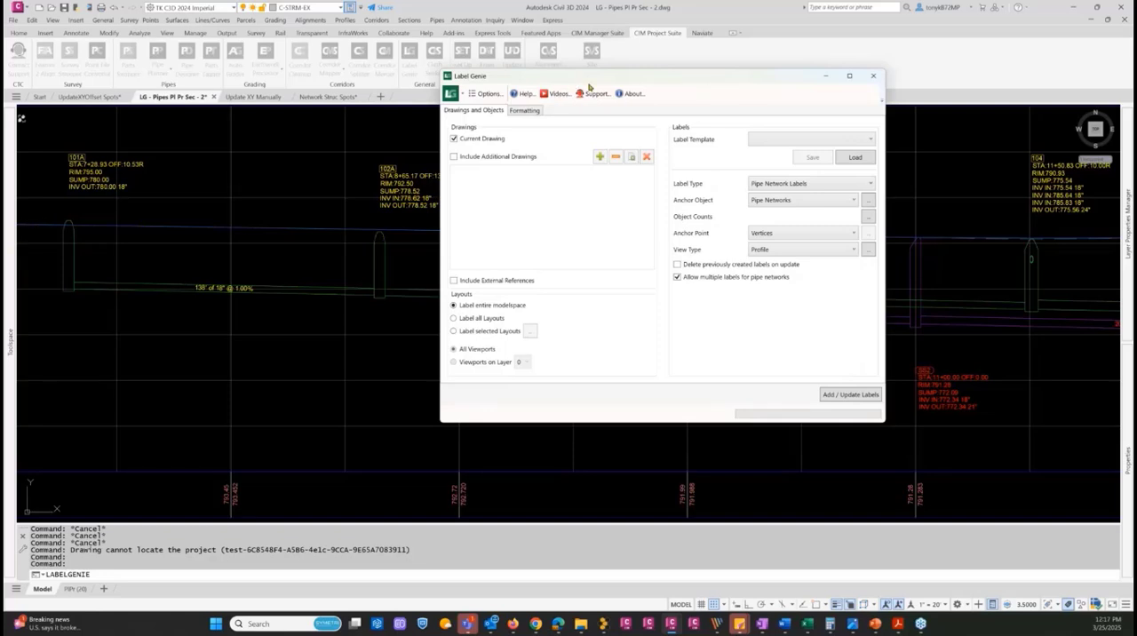
# Keep Profile as the view type and accept the profile view selection filtered by the object name Main6 (1)
pyautogui.moveTo(606, 78); pyautogui.dragTo(766, 74)
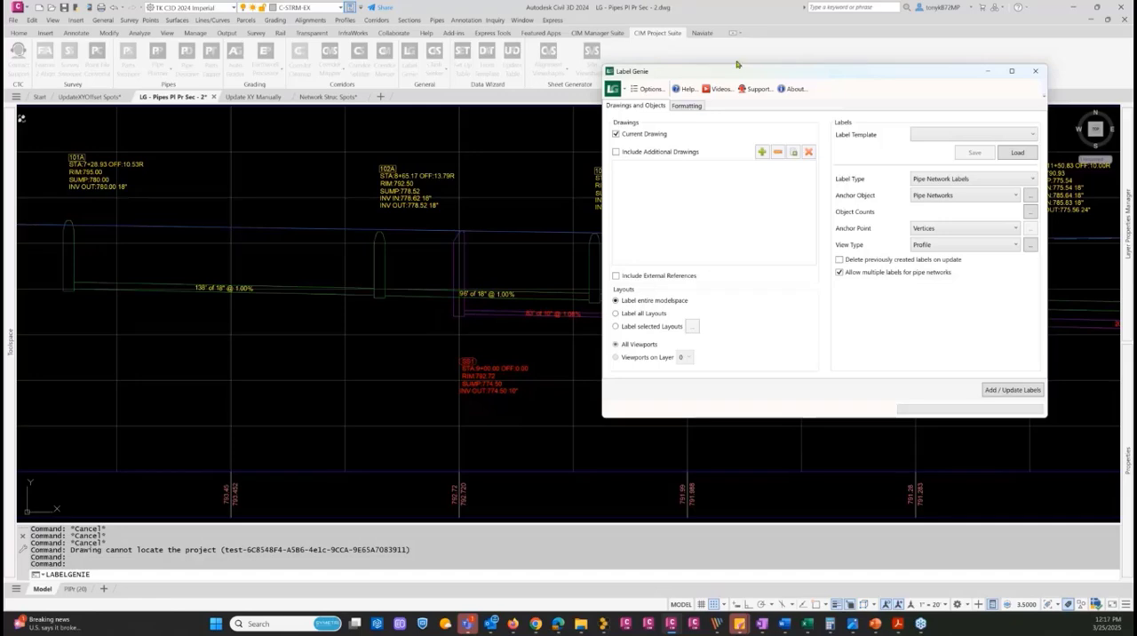
pyautogui.moveTo(719, 78)
pyautogui.mouseDown()
pyautogui.moveTo(358, 88)
pyautogui.moveTo(271, 113)
pyautogui.mouseUp()
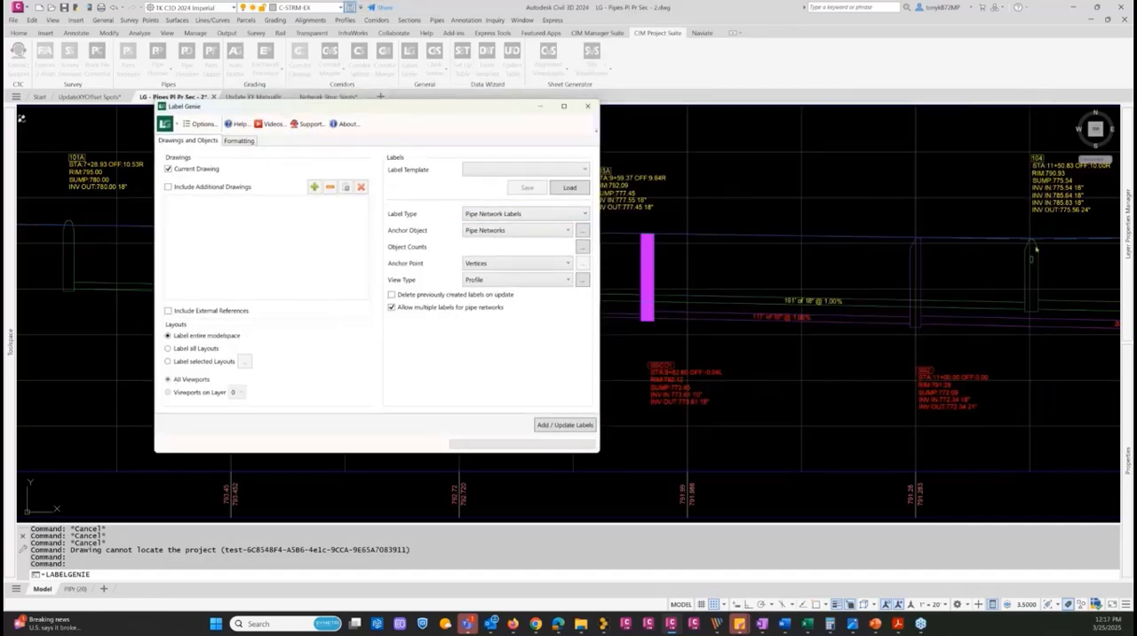
pyautogui.moveTo(619, 127)
pyautogui.mouseDown()
pyautogui.moveTo(893, 123)
pyautogui.moveTo(944, 72)
pyautogui.mouseUp()
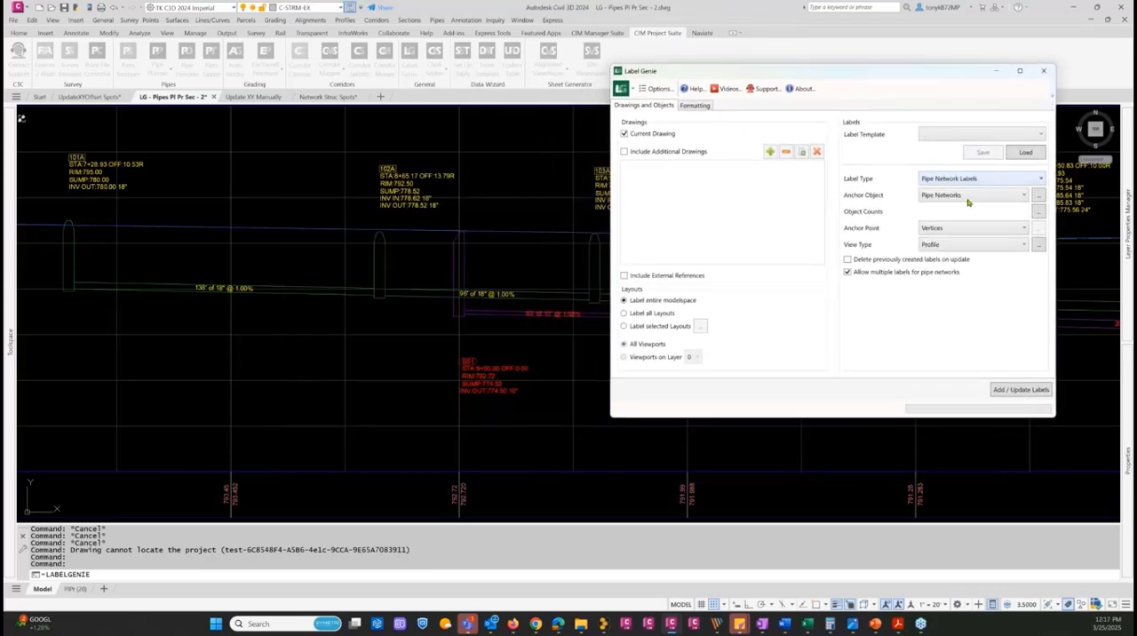
pyautogui.click(993, 245)
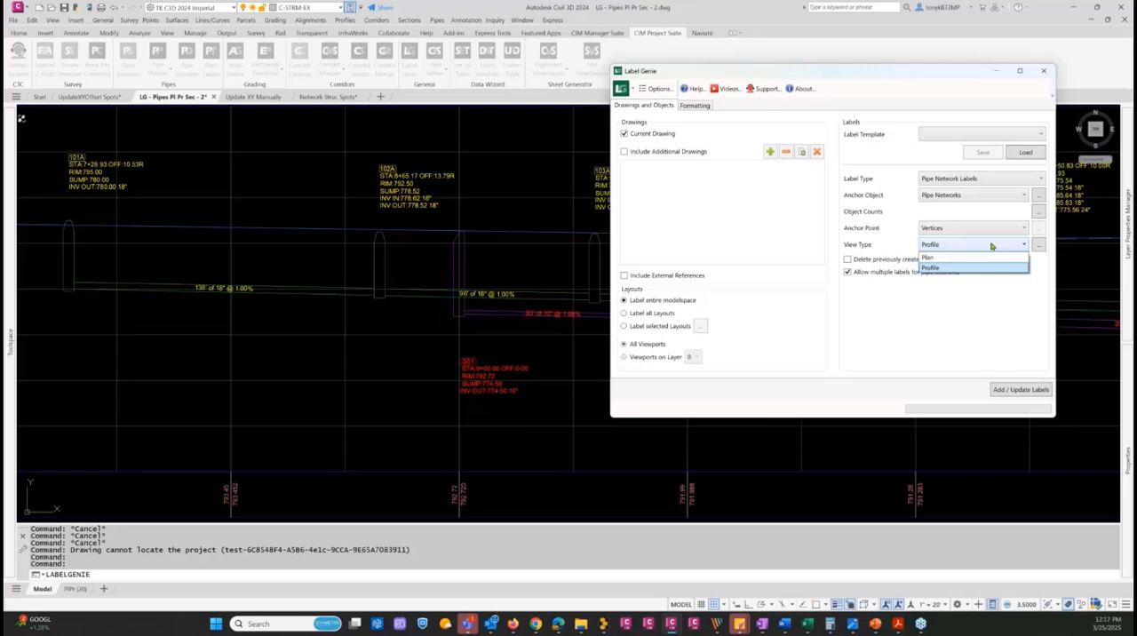
pyautogui.click(992, 246)
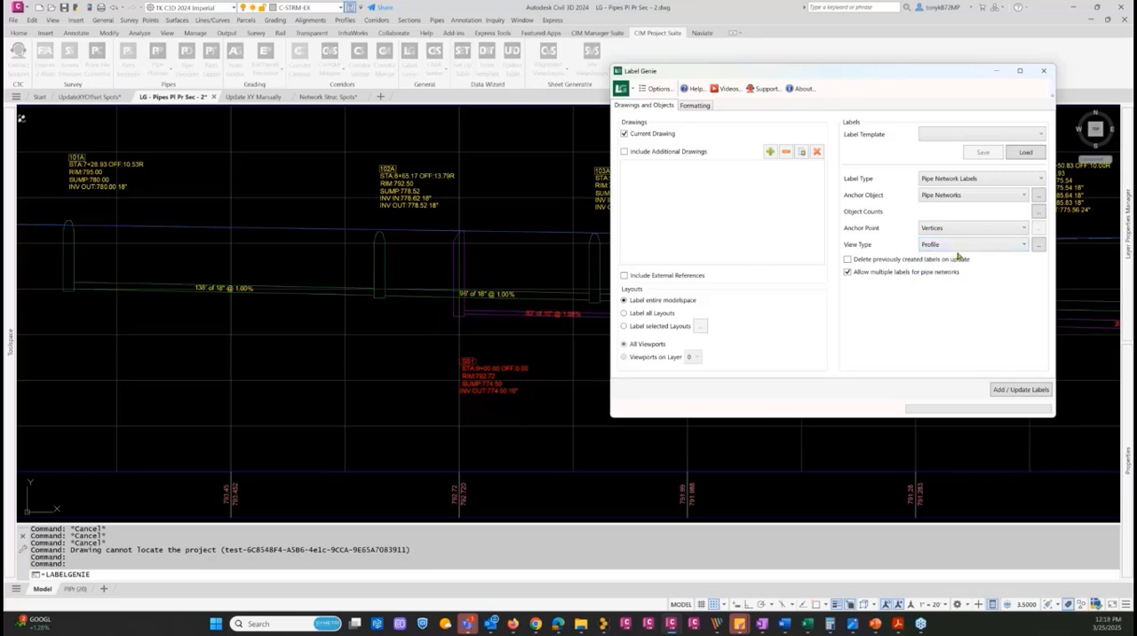
pyautogui.click(1037, 246)
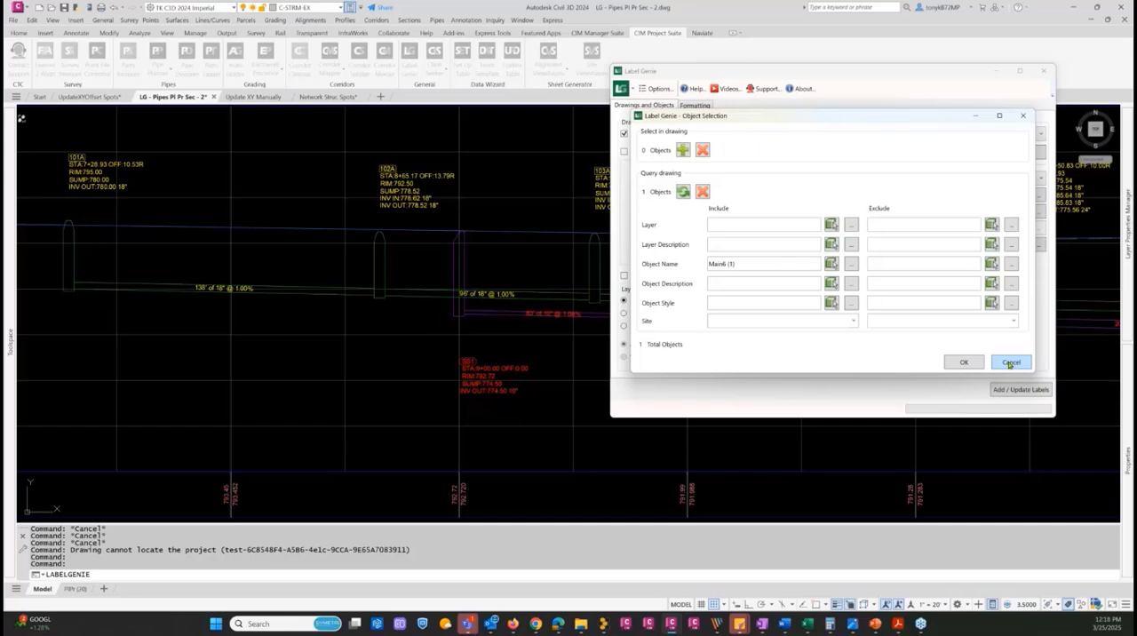
pyautogui.click(964, 362)
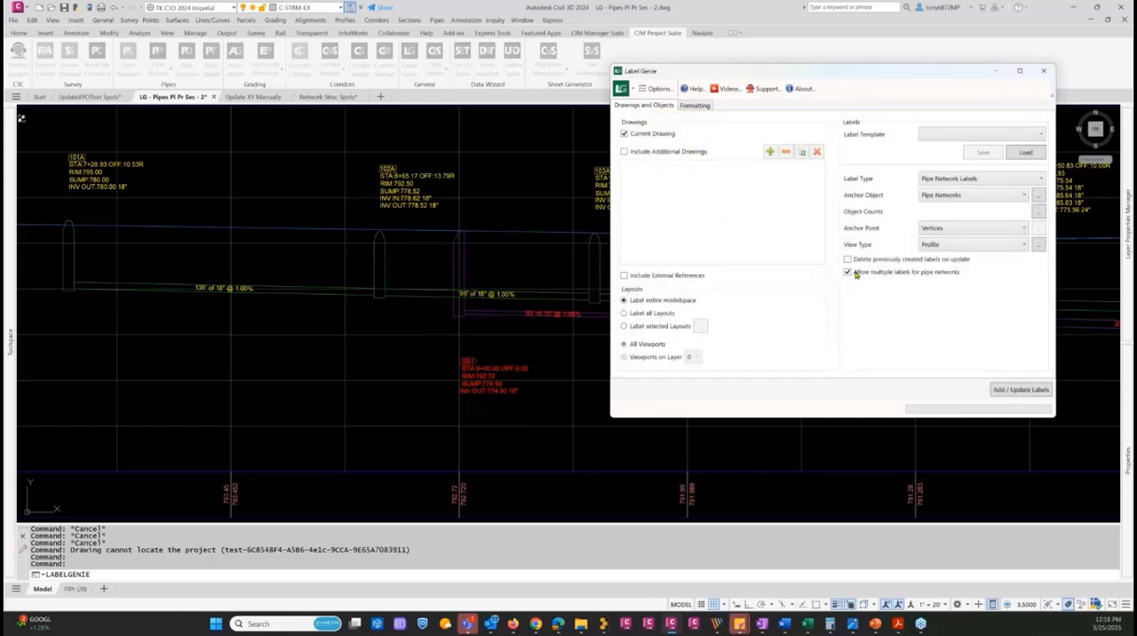
# Open the pipe network style mapping and display the structure mappings of the Storm Sewer parts list
pyautogui.click(693, 106)
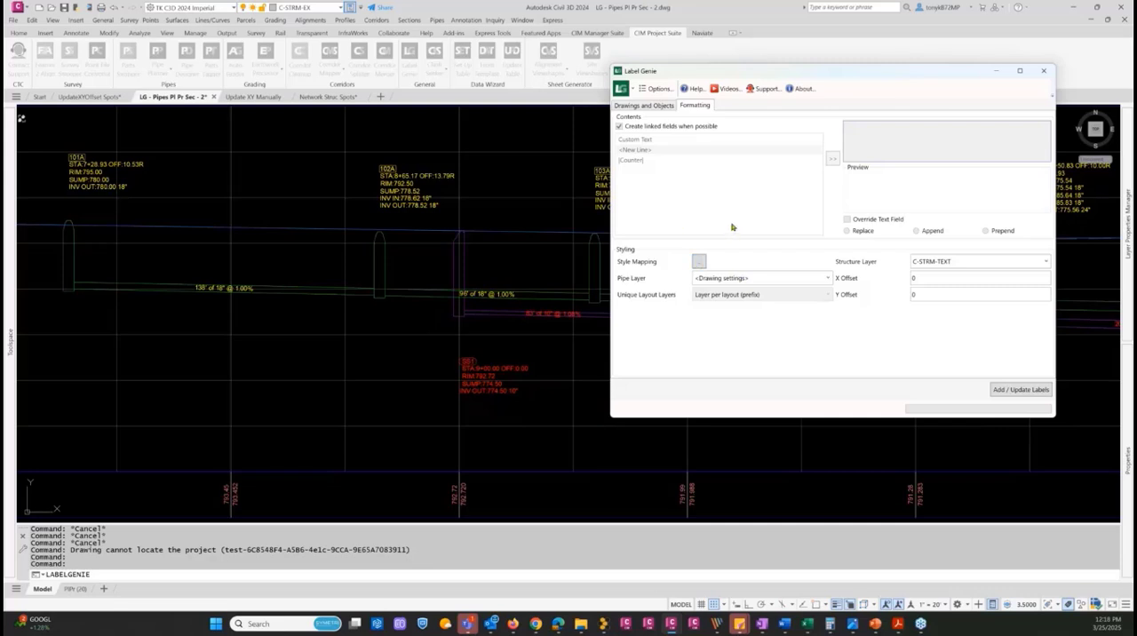
pyautogui.click(698, 263)
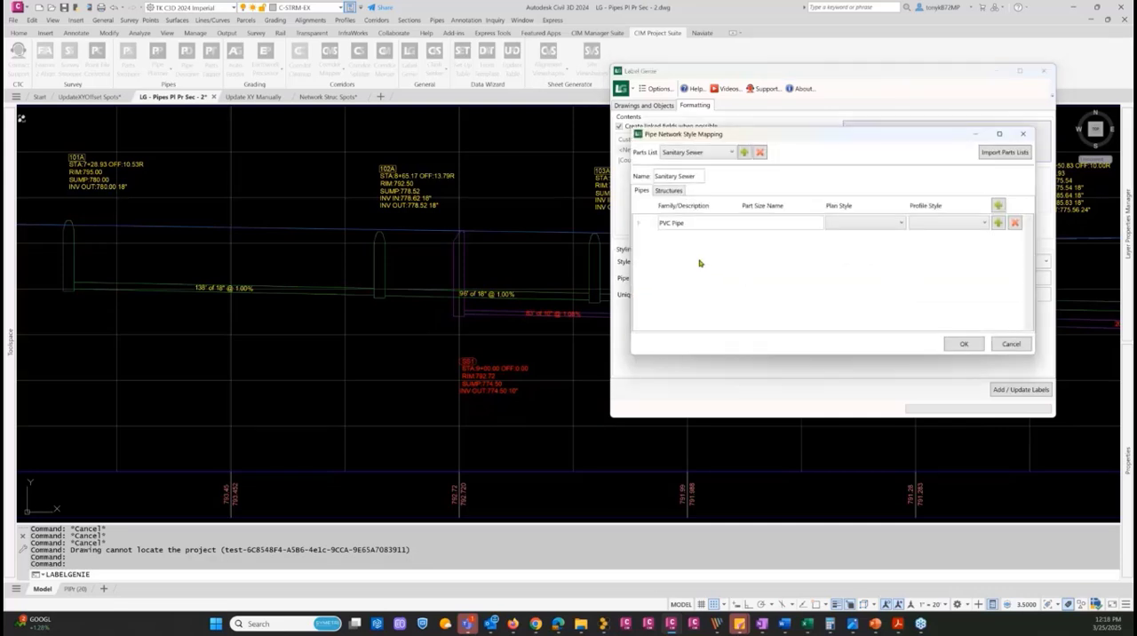
pyautogui.click(730, 154)
pyautogui.click(730, 155)
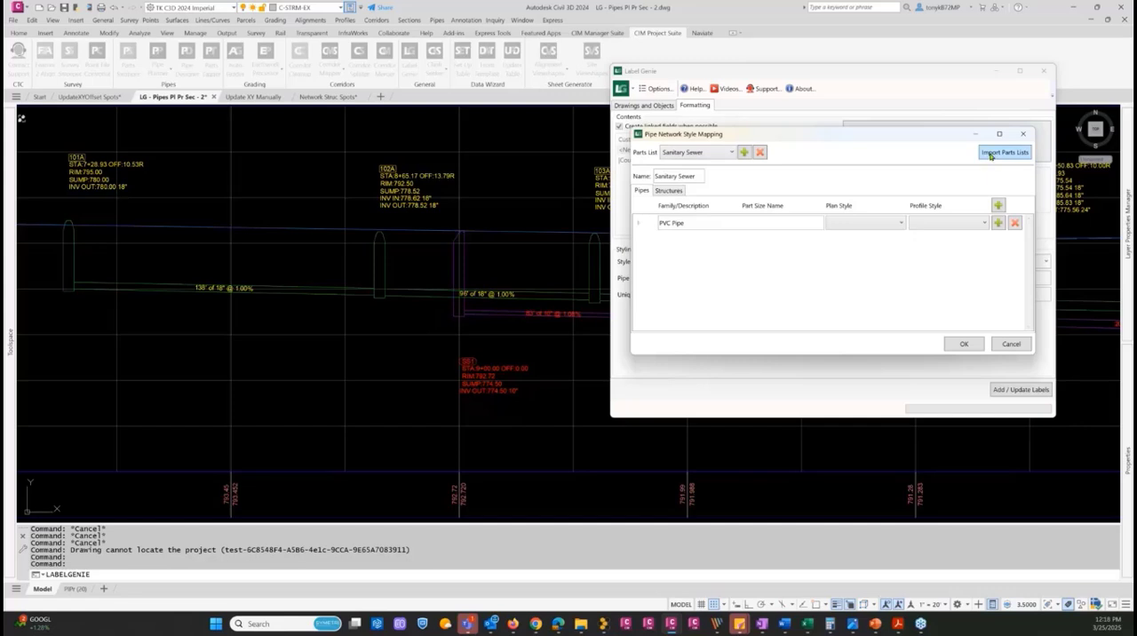
pyautogui.click(726, 153)
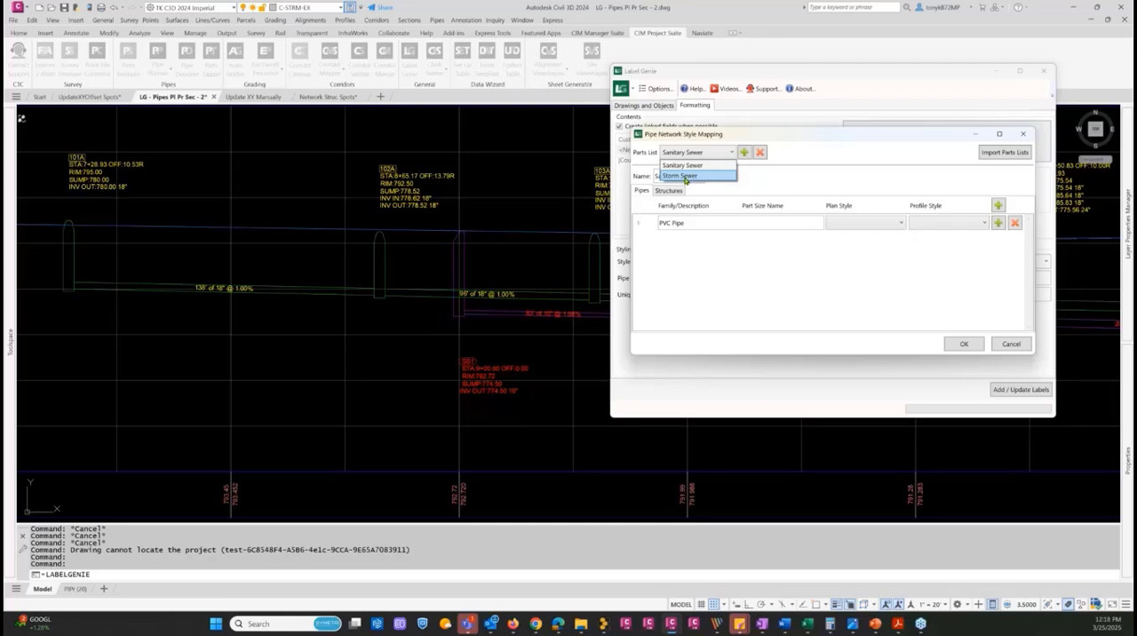
pyautogui.click(686, 176)
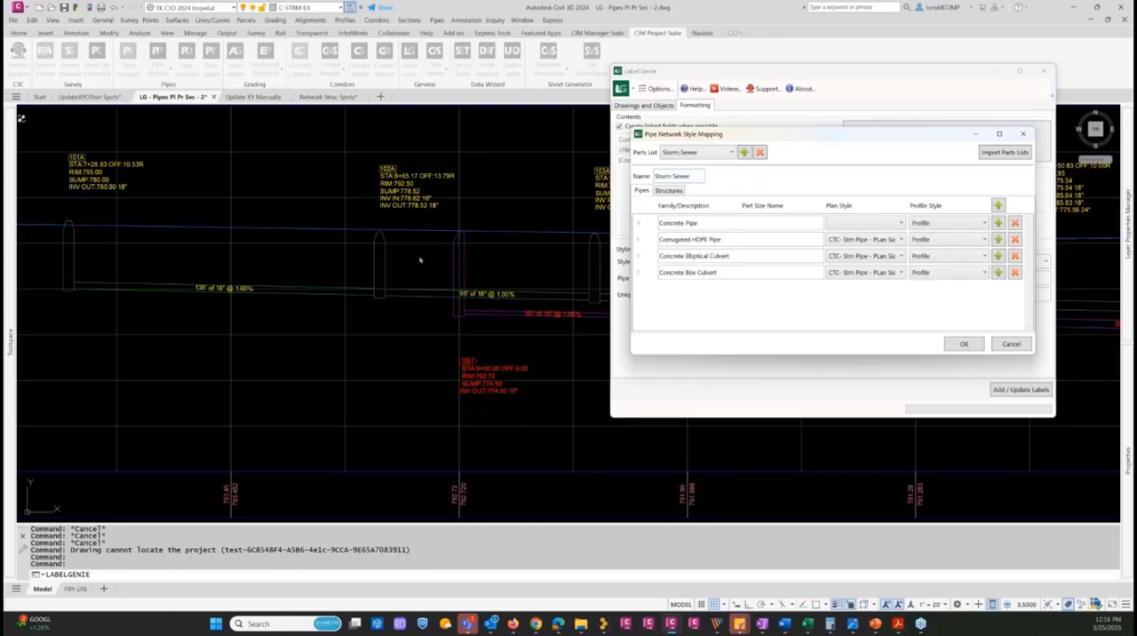
pyautogui.click(675, 192)
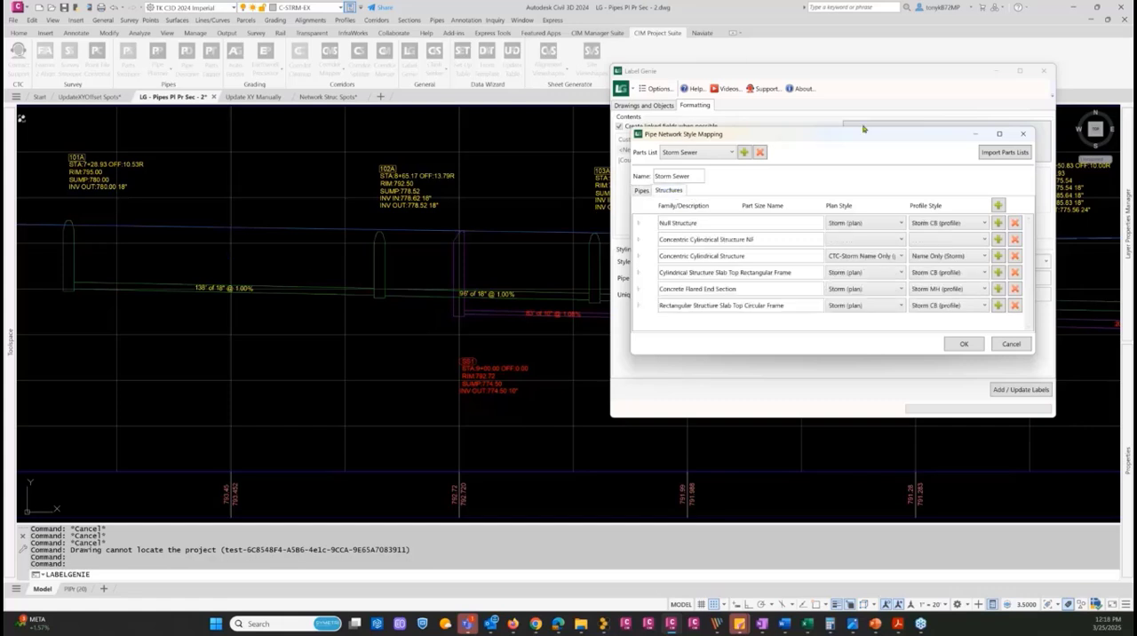
# Review the profile style and part sizes mapped under Concentric Cylindrical Structure, and accept the style mapping as it is
pyautogui.moveTo(876, 135); pyautogui.dragTo(839, 94)
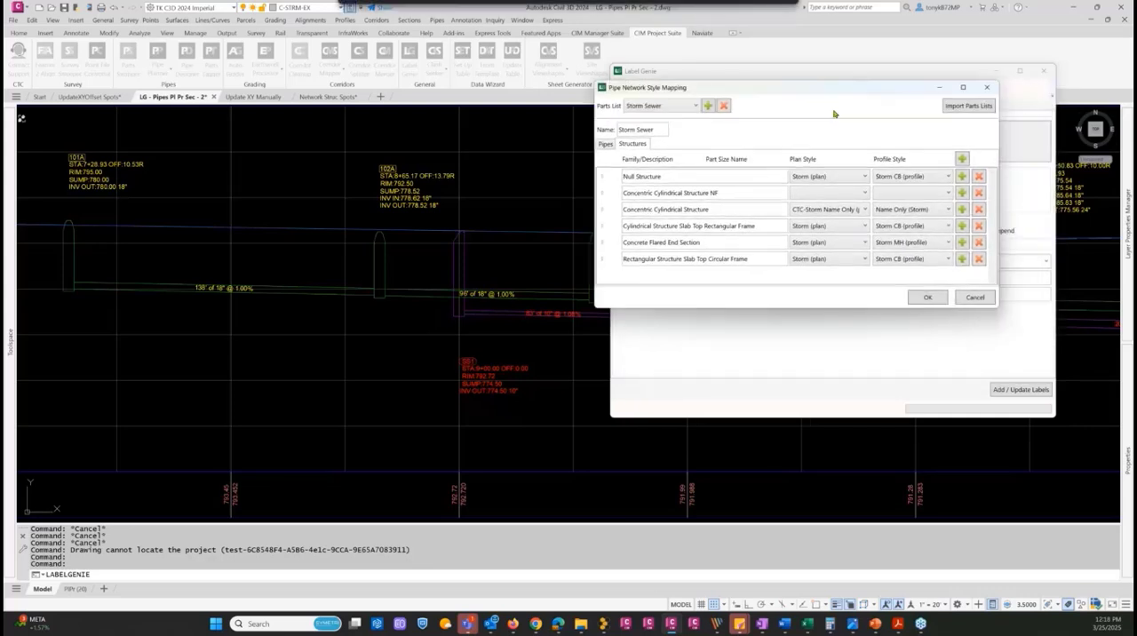
pyautogui.click(947, 212)
pyautogui.click(947, 211)
pyautogui.click(602, 211)
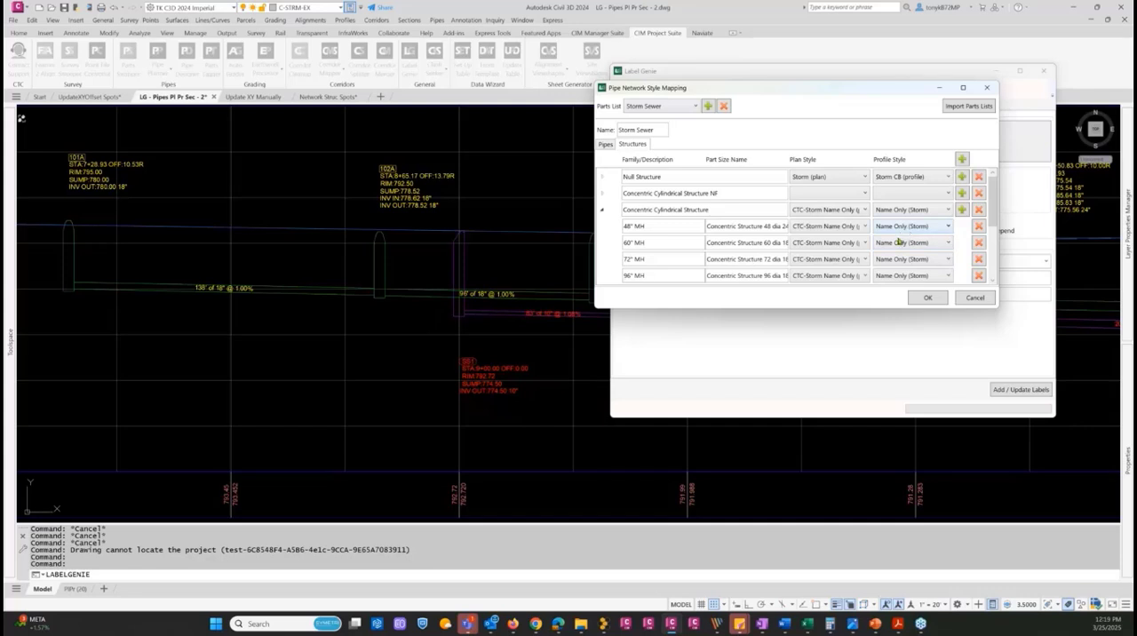
pyautogui.click(602, 212)
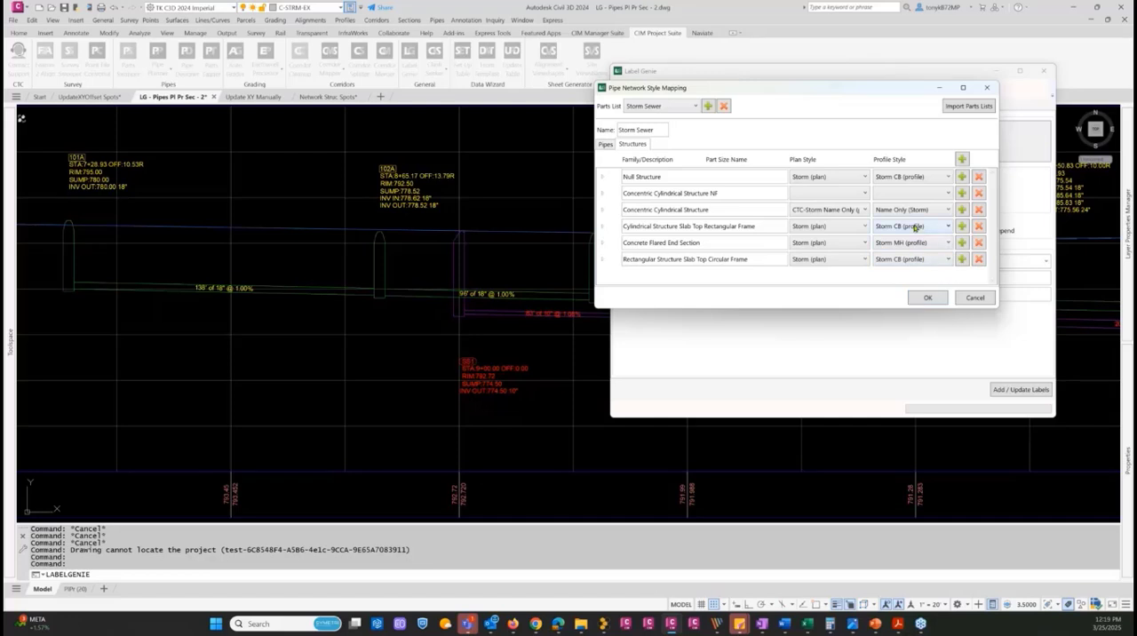
pyautogui.click(927, 297)
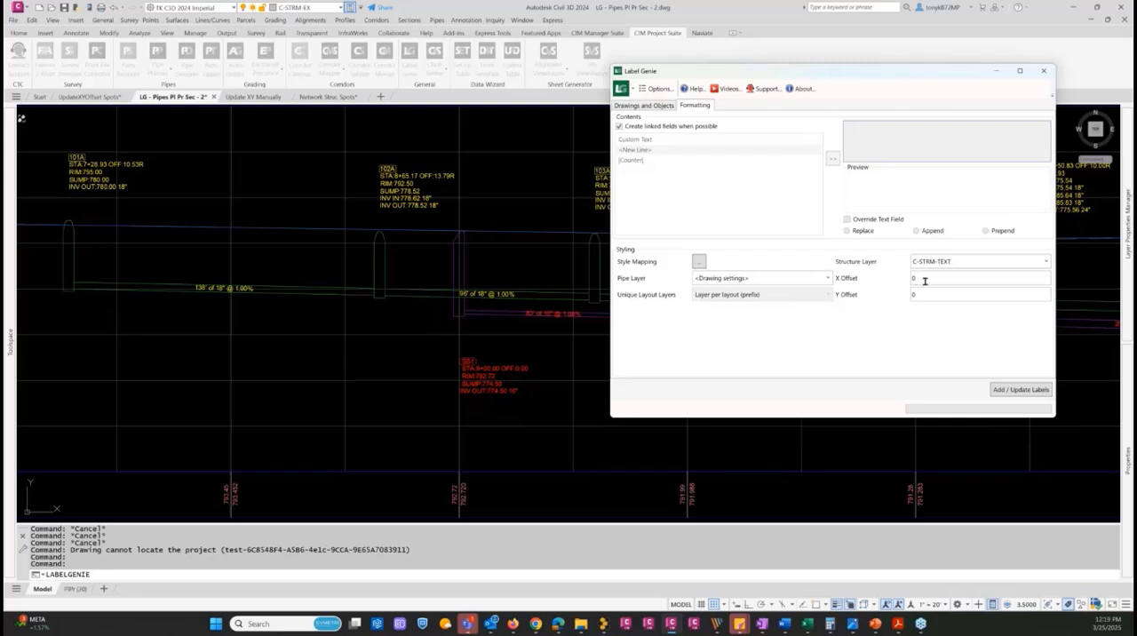
# Add the additional pipe network labels to the storm structures in the profile view and close Label Genie
pyautogui.click(1012, 389)
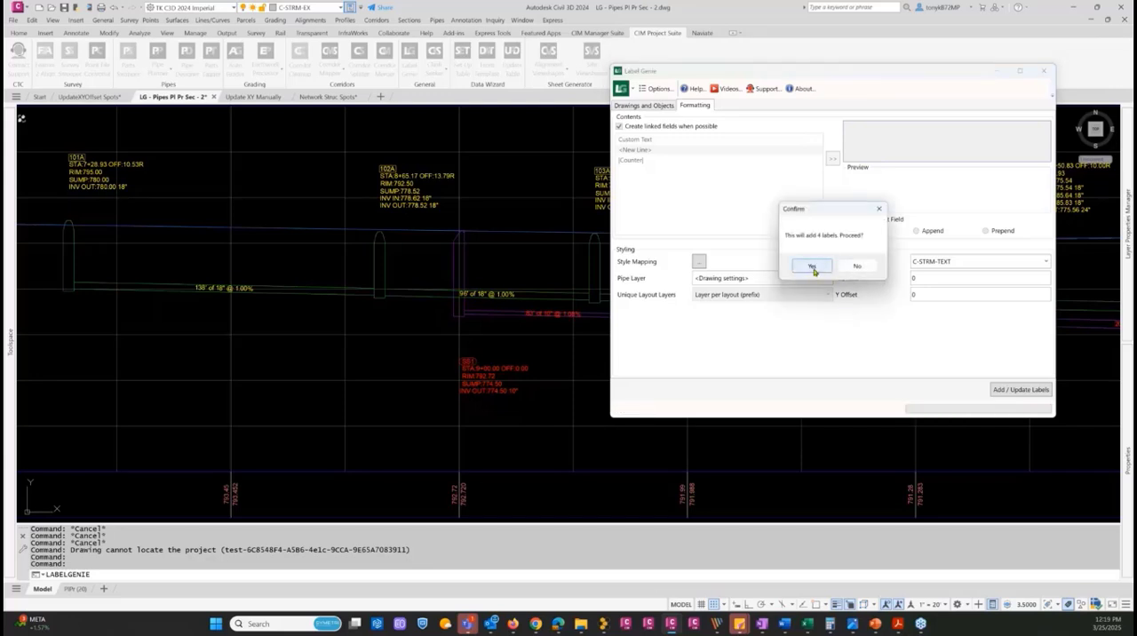
pyautogui.click(811, 267)
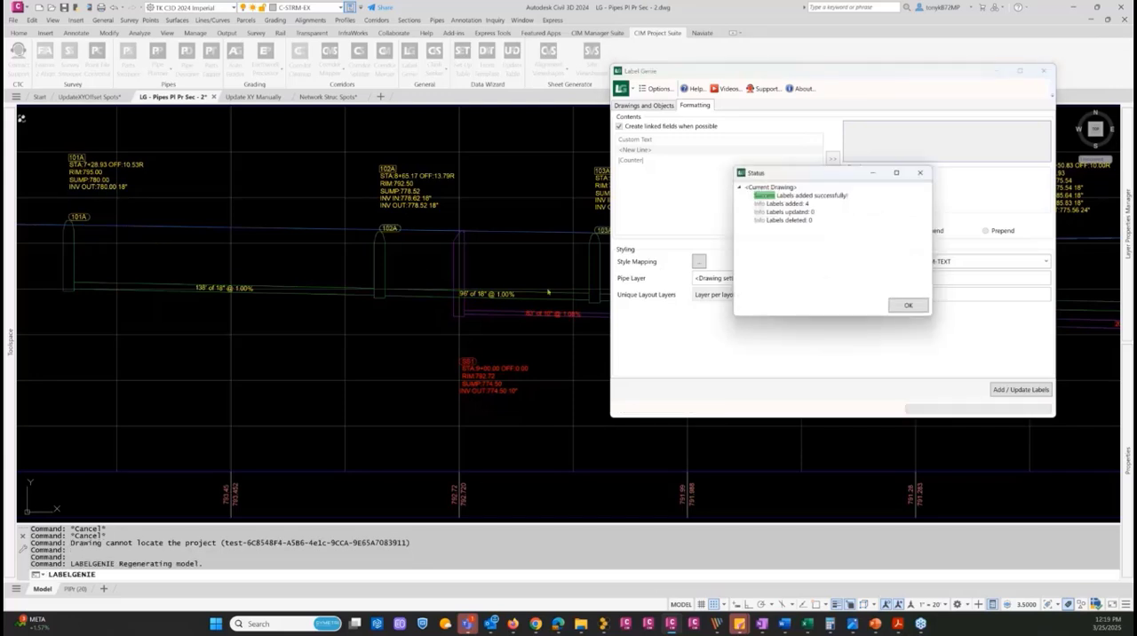
pyautogui.click(901, 306)
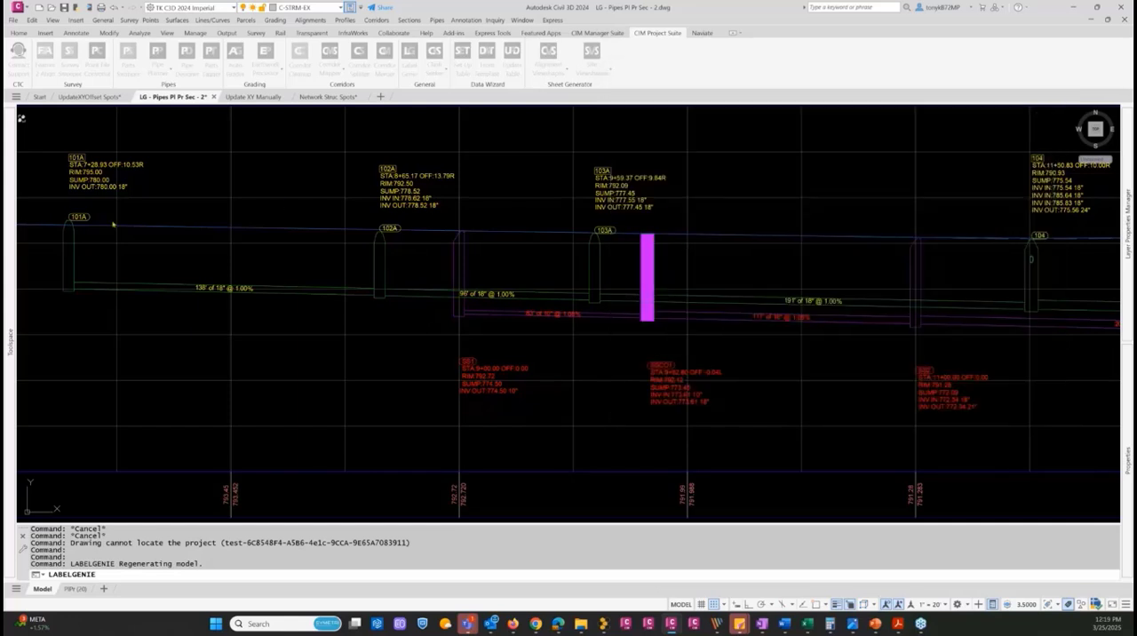
# Inspect the new name-only label on structure 101A in the profile view, then clear the selection
pyautogui.click(81, 216)
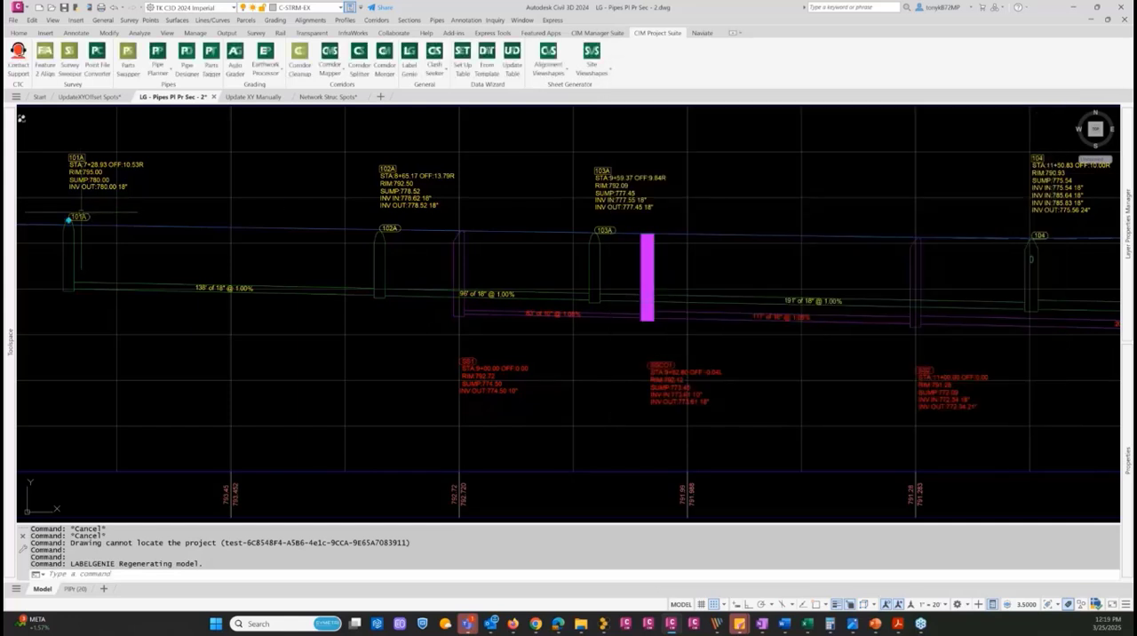
pyautogui.scroll(5, 81, 215)
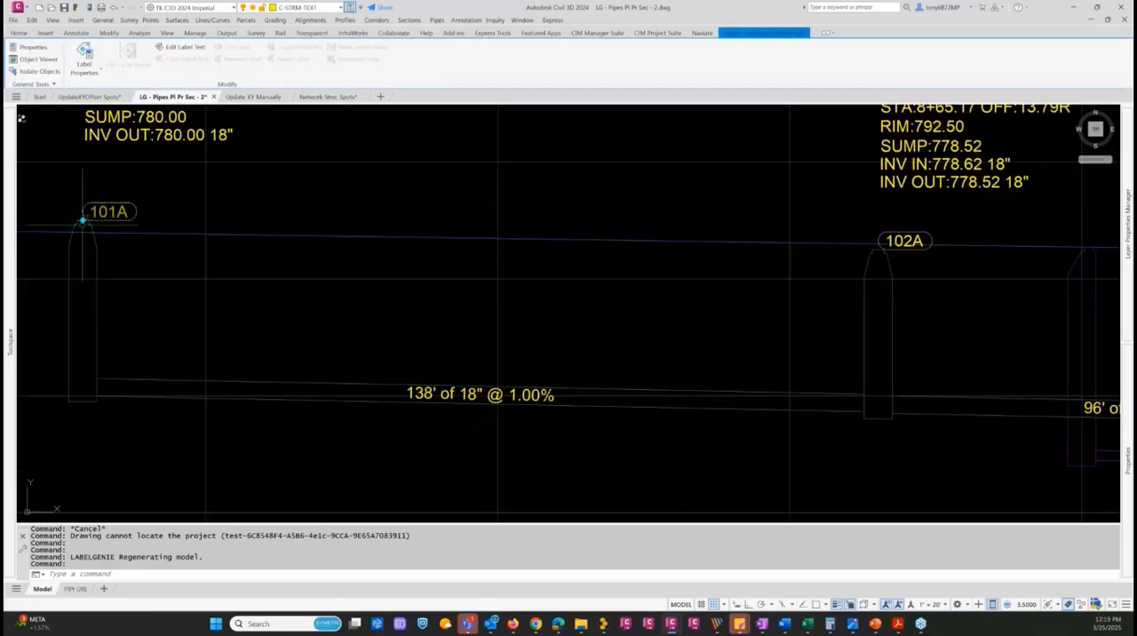
pyautogui.scroll(2, 83, 216)
pyautogui.scroll(-7, 83, 217)
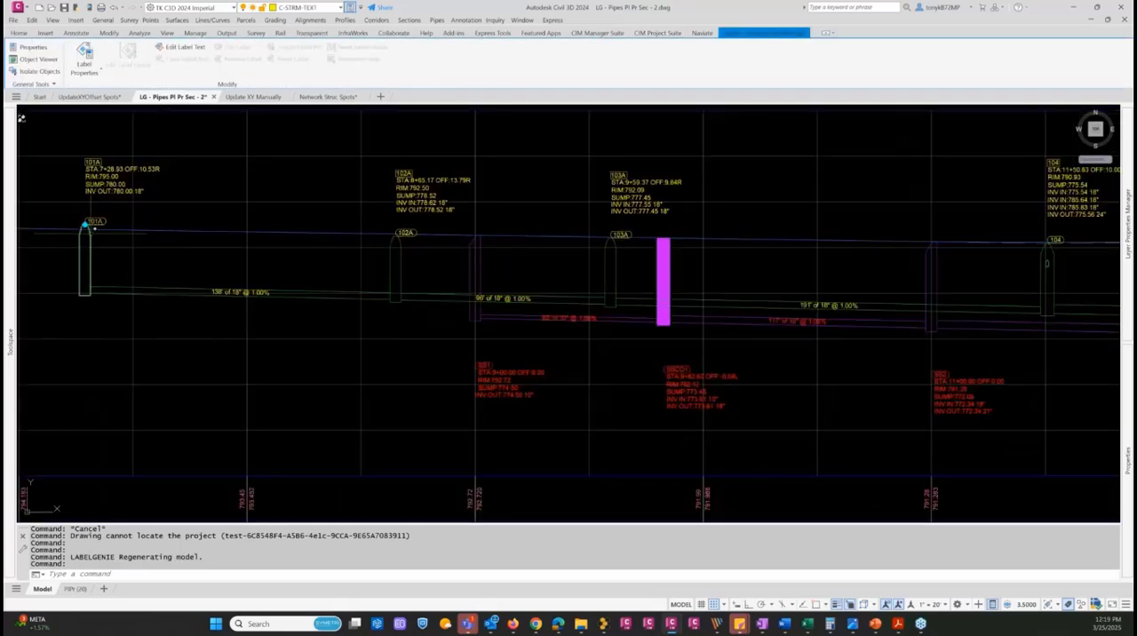
pyautogui.press('Escape')
pyautogui.press('Escape')
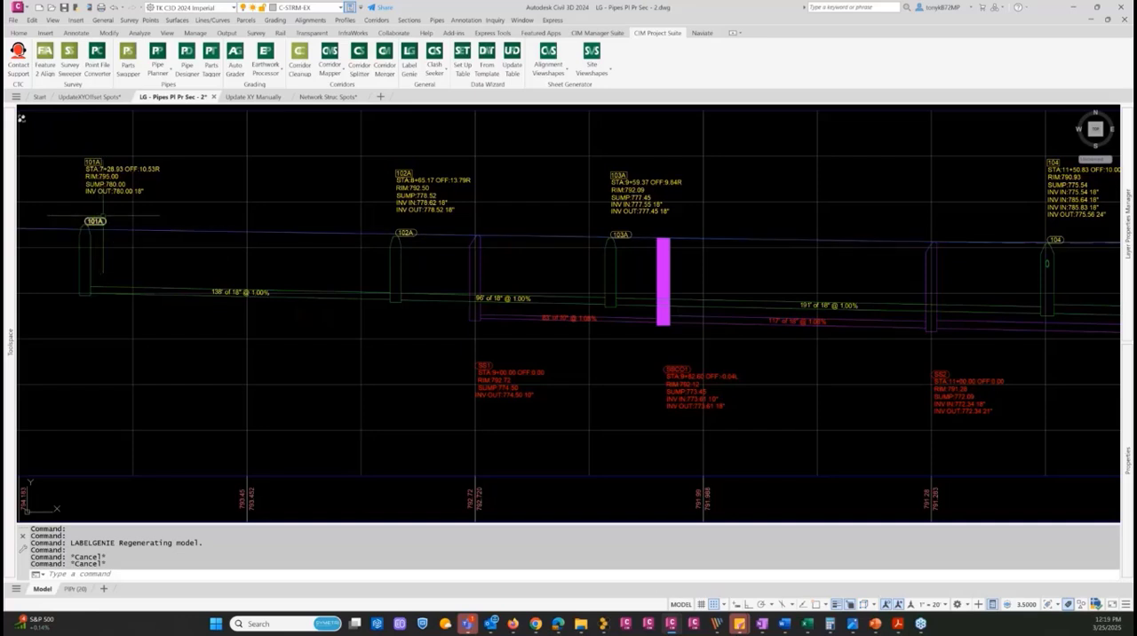
pyautogui.moveTo(217, 219); pyautogui.dragTo(206, 215, button='middle')
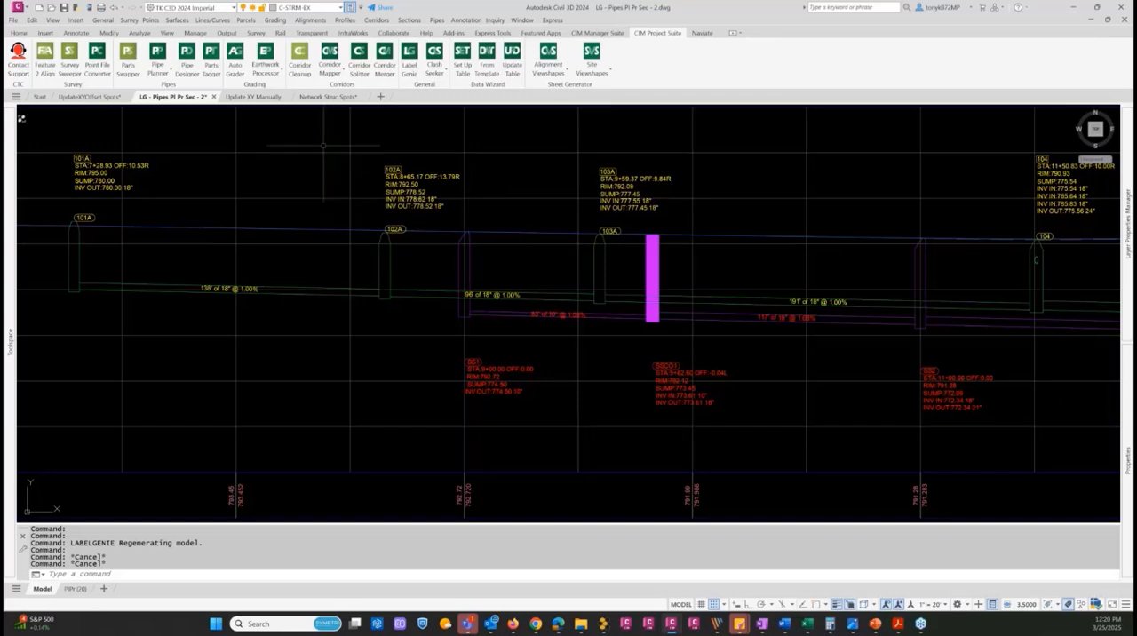
# Switch to the Update XY Manually drawing and examine the white polyline along the widened road edge
pyautogui.click(257, 98)
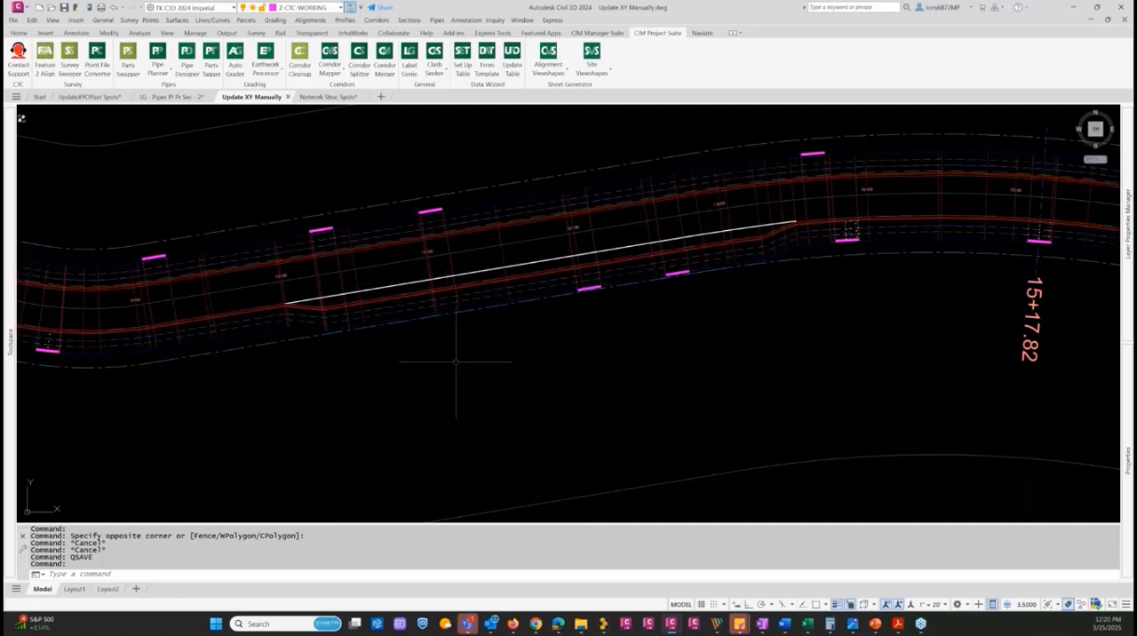
pyautogui.moveTo(433, 364)
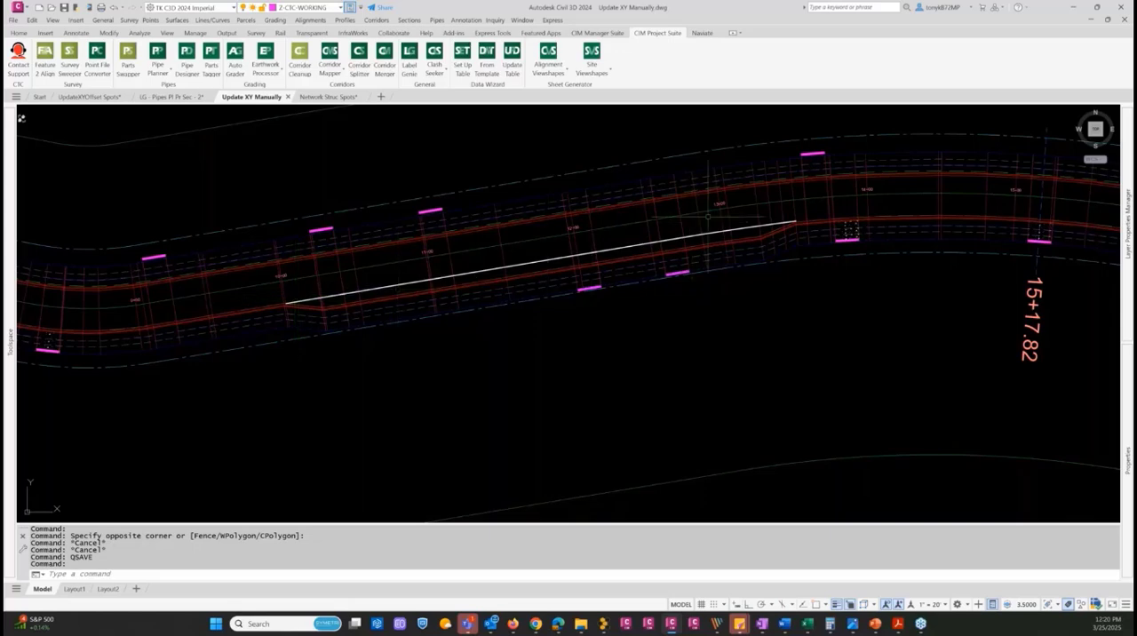
pyautogui.scroll(4, 749, 226)
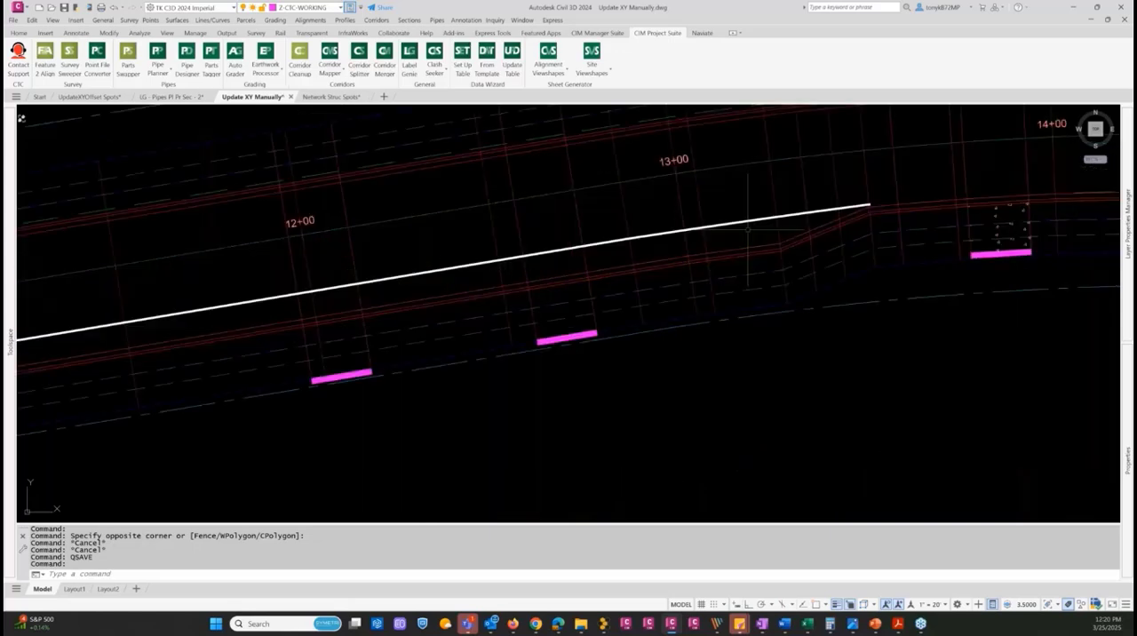
pyautogui.scroll(-4, 749, 229)
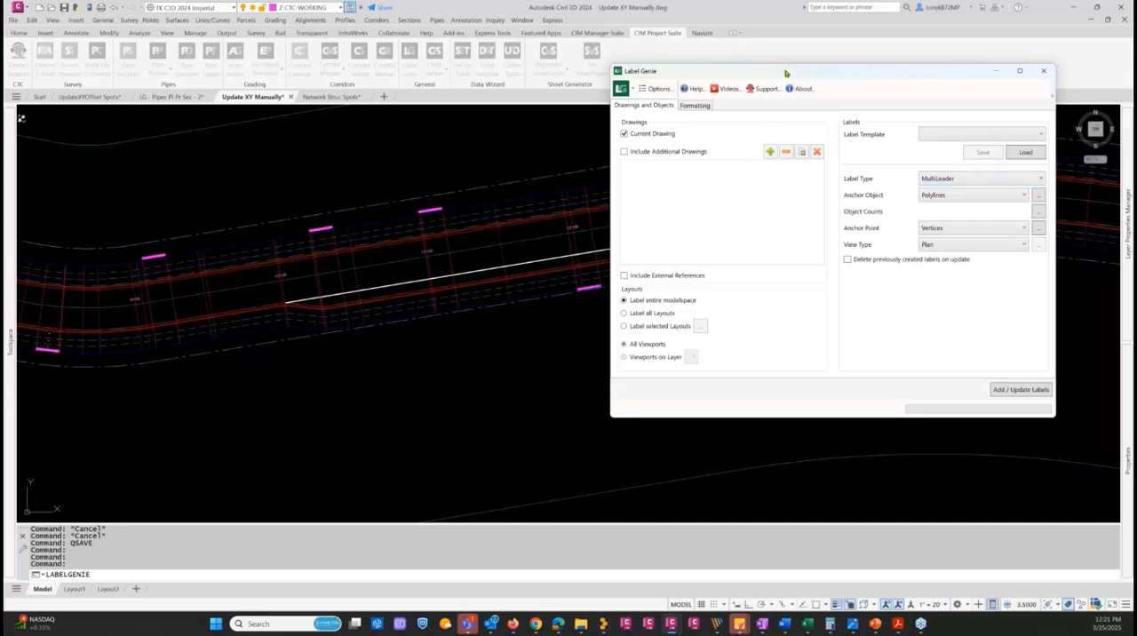
# In Label Genie, keep MultiLeader as the label type and select the white polyline as the anchor object
pyautogui.moveTo(787, 71); pyautogui.dragTo(839, 58)
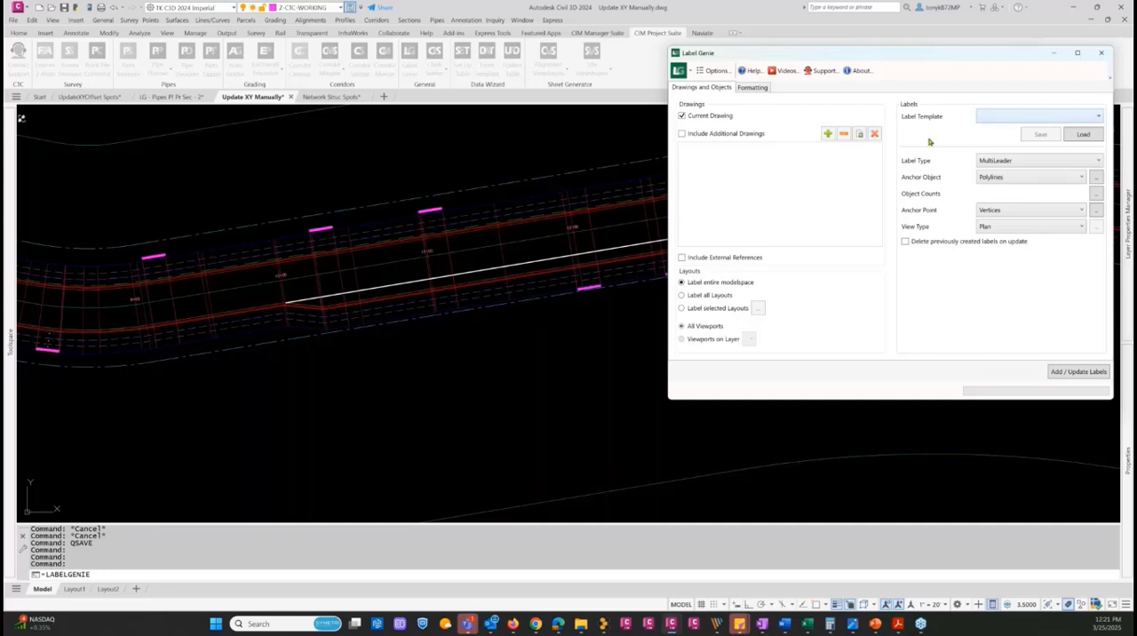
pyautogui.click(1070, 163)
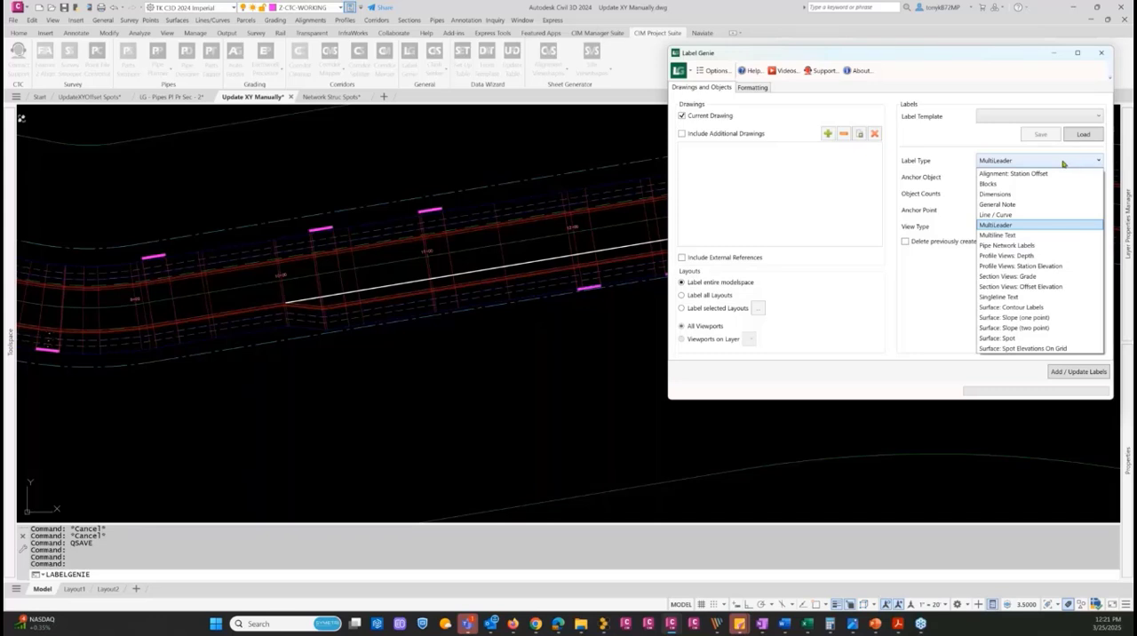
pyautogui.click(1063, 163)
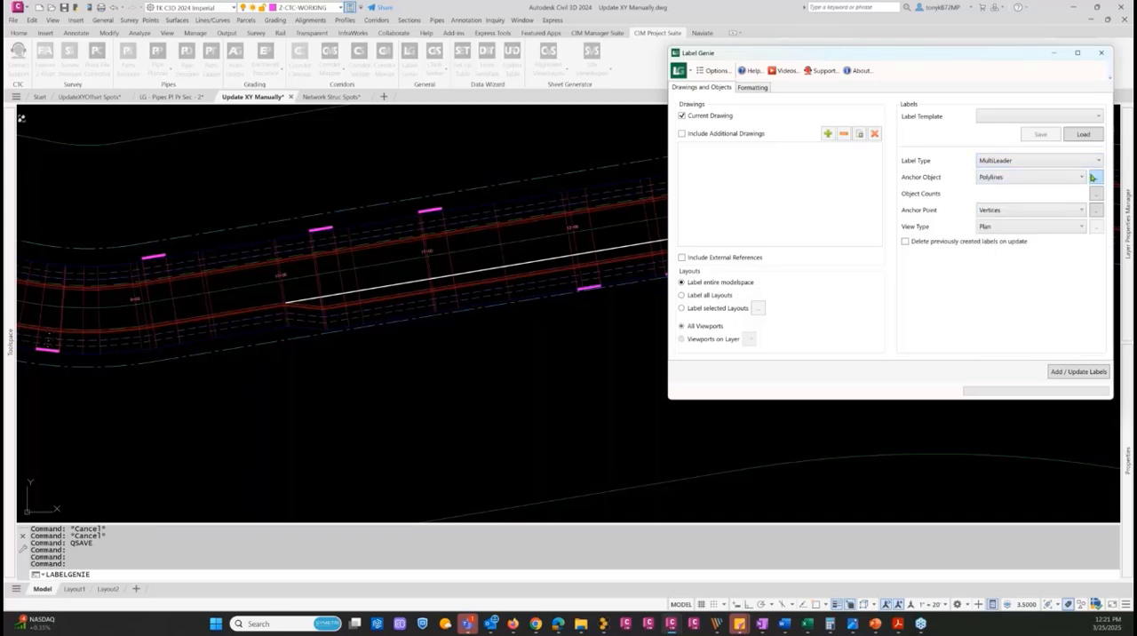
pyautogui.click(1092, 177)
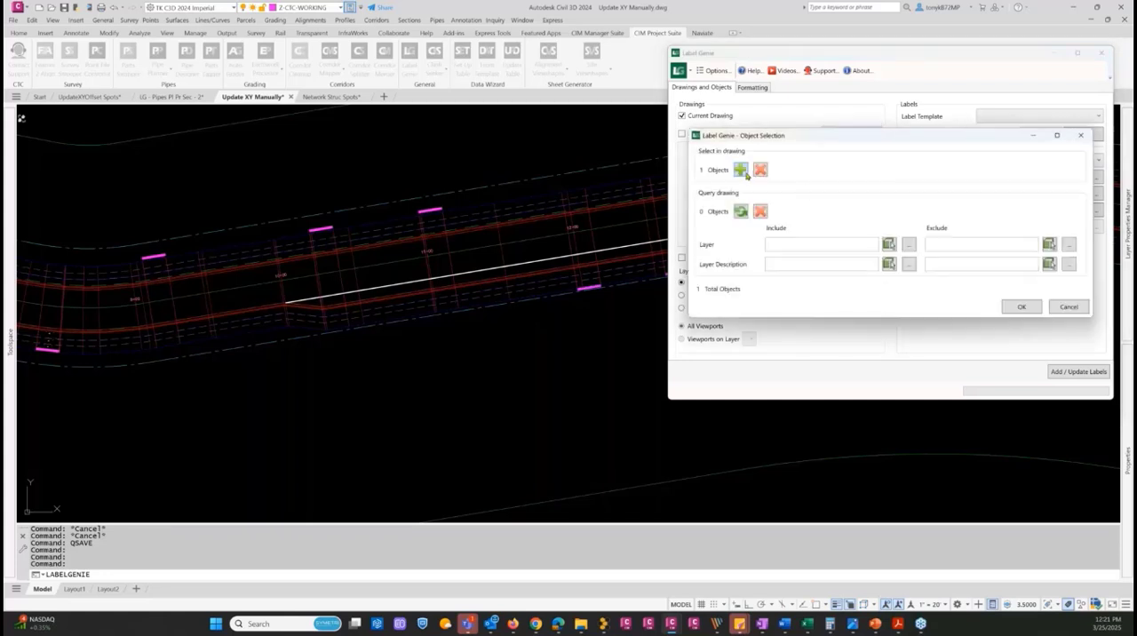
pyautogui.click(740, 170)
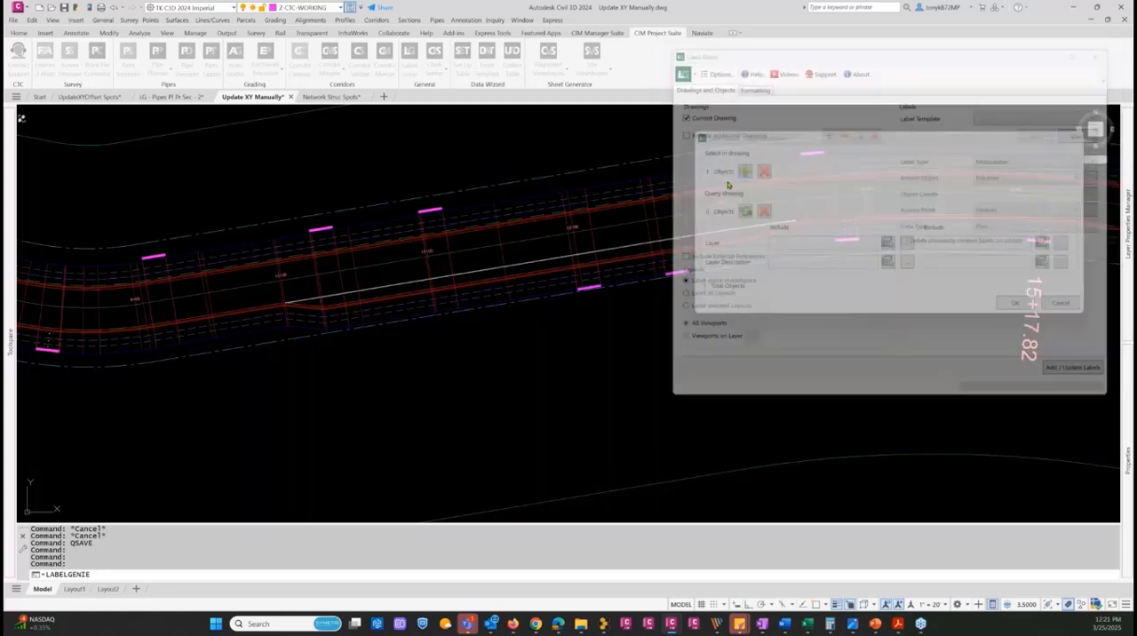
pyautogui.click(526, 258)
pyautogui.press('Return')
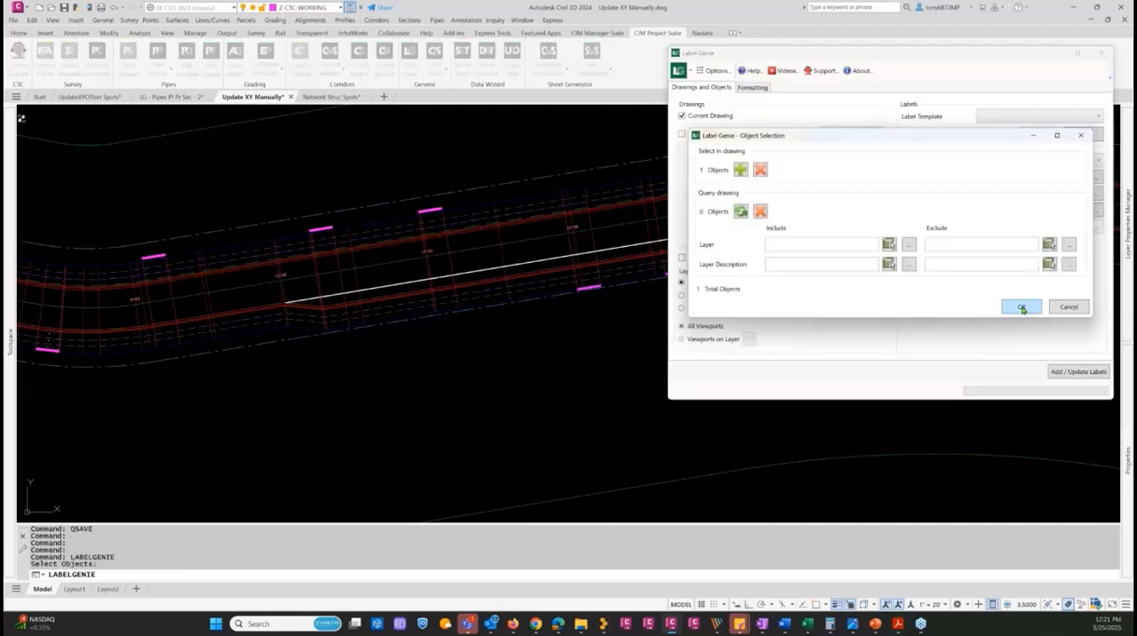
pyautogui.click(1021, 307)
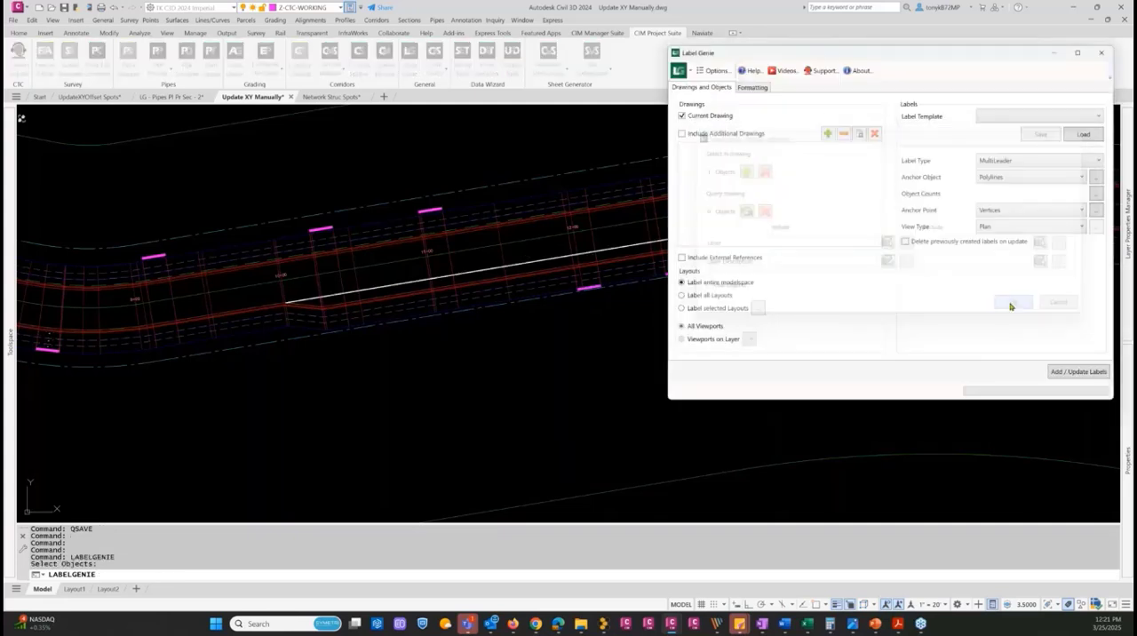
# Keep Vertices as the anchor point and accept Begin of Object, End of Object and Line Mid Points as label locations
pyautogui.click(1076, 213)
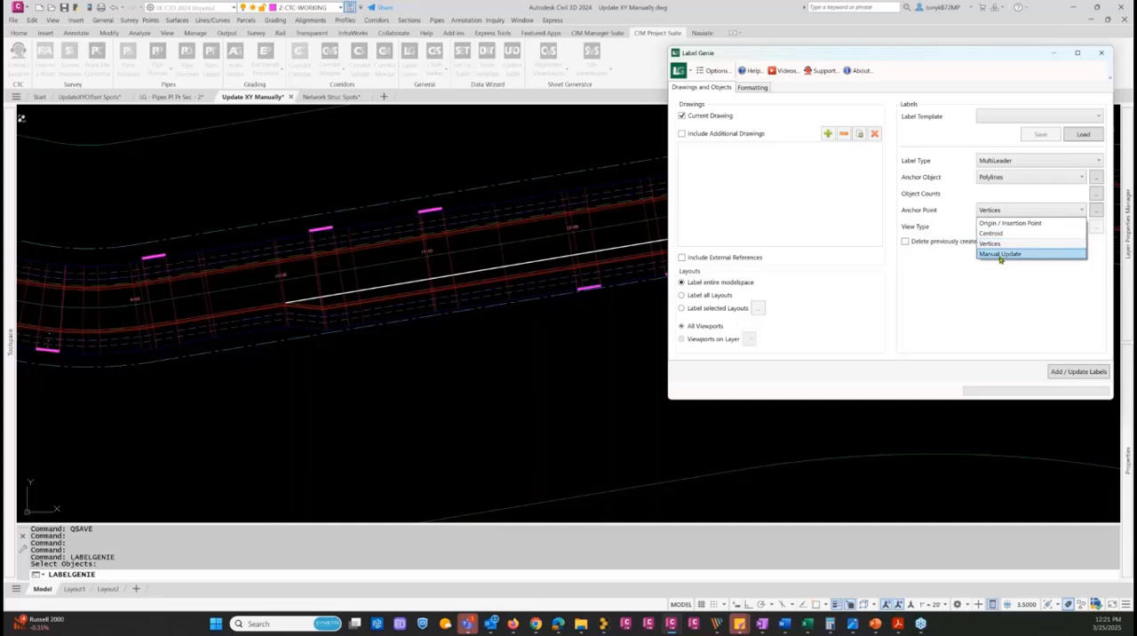
pyautogui.click(1016, 213)
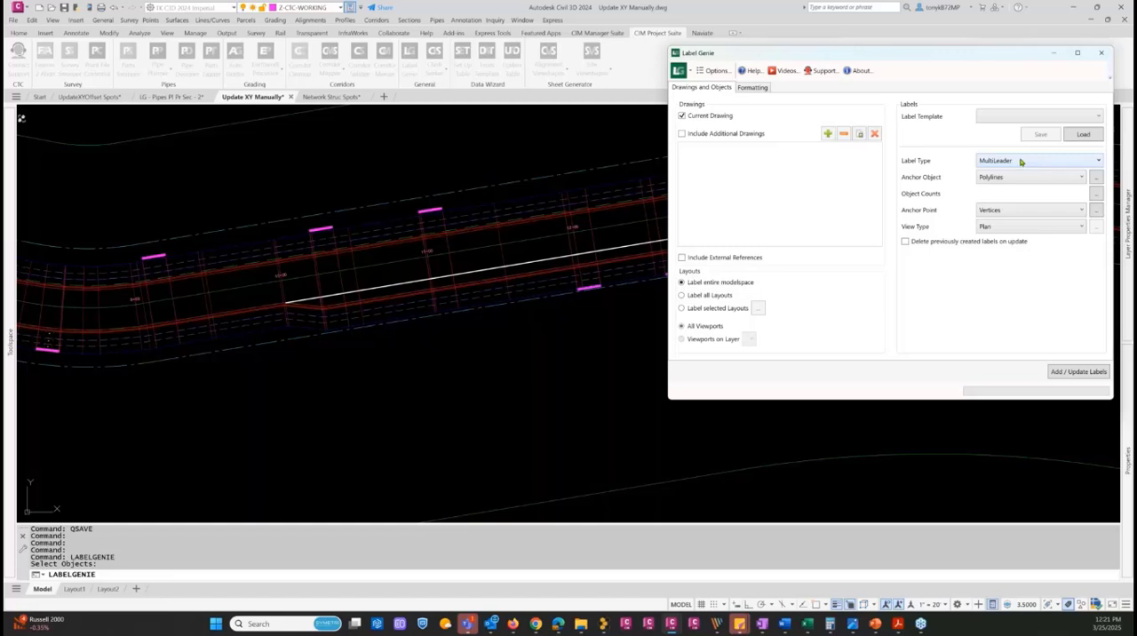
pyautogui.click(1096, 213)
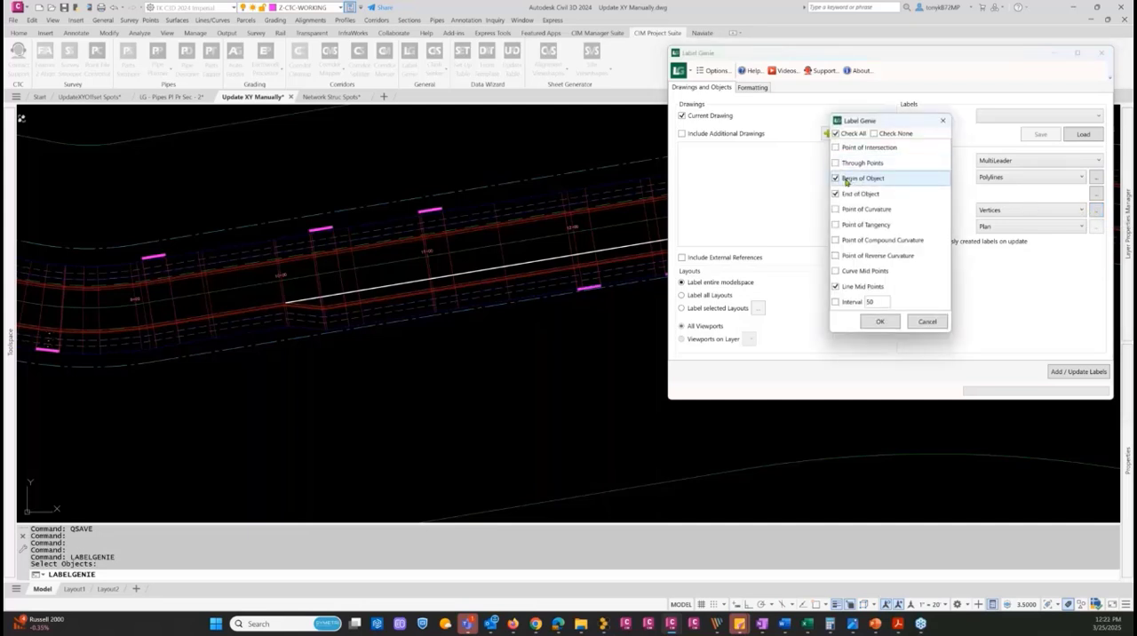
pyautogui.click(880, 321)
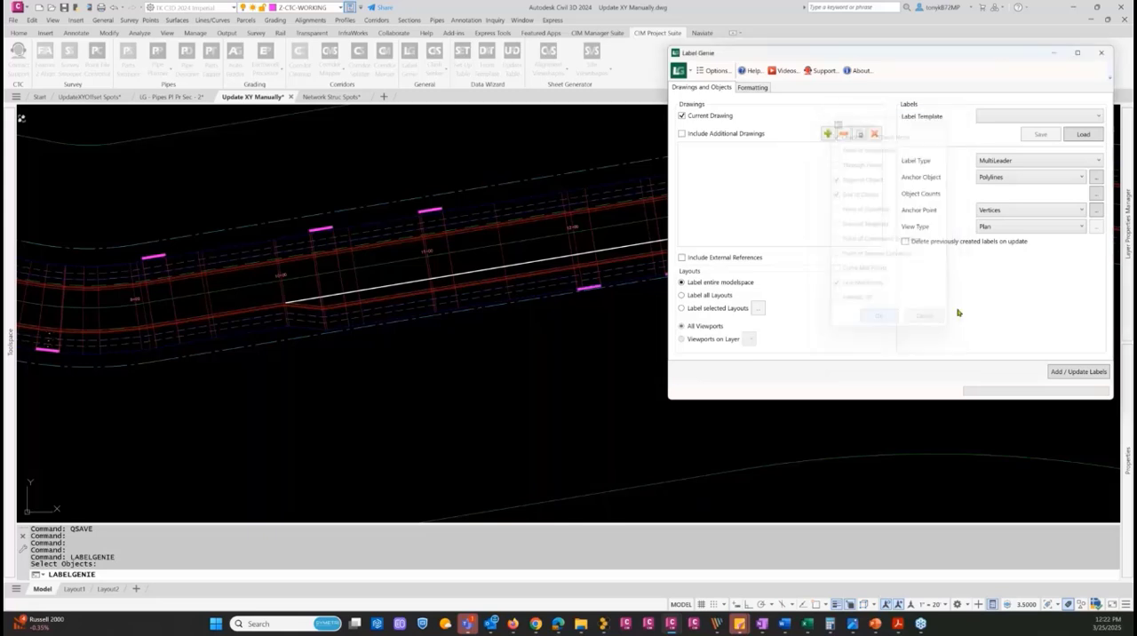
# Review the label formatting, checking the Standard multileader style and the available polyline properties, including Length
pyautogui.click(751, 88)
pyautogui.click(832, 244)
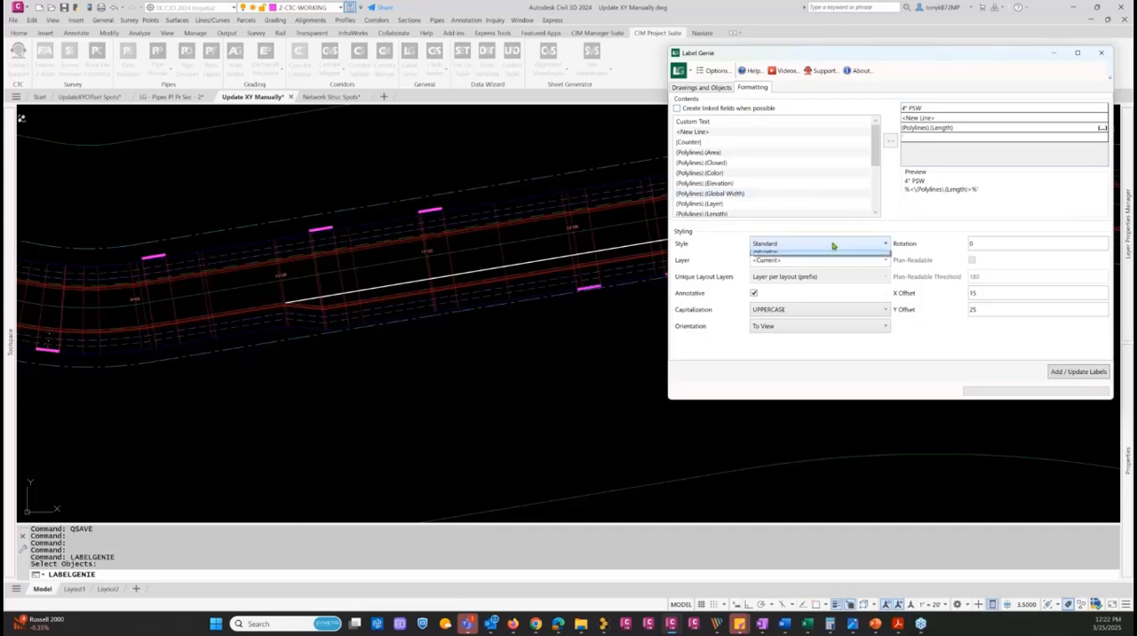
pyautogui.click(832, 244)
pyautogui.press('ctrl')
pyautogui.press('ctrl')
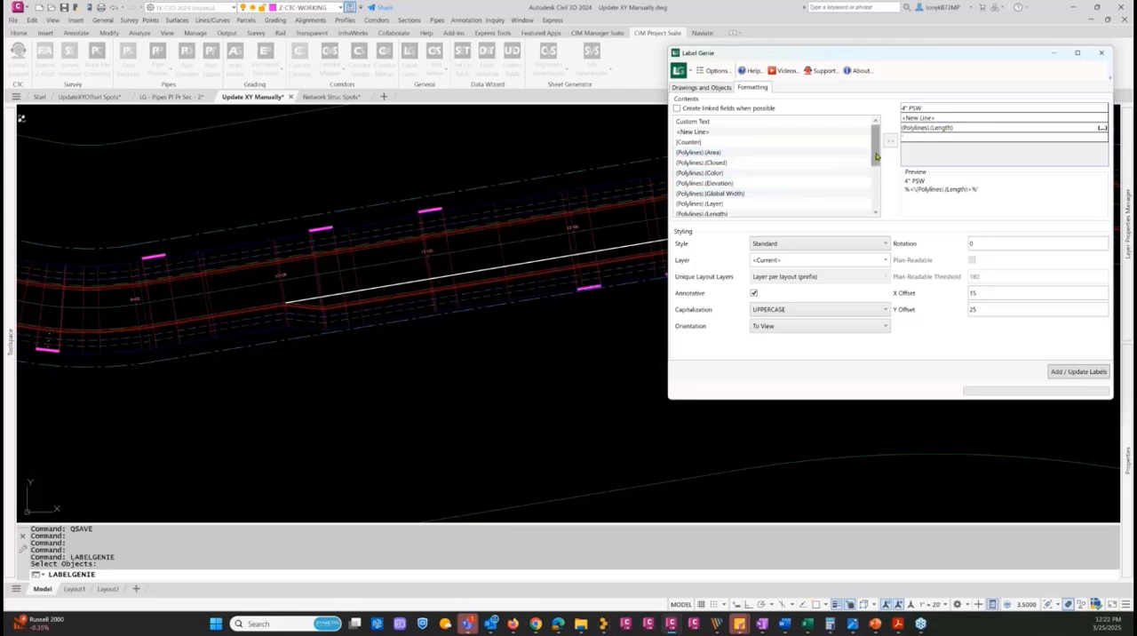
pyautogui.scroll(-2, 826, 174)
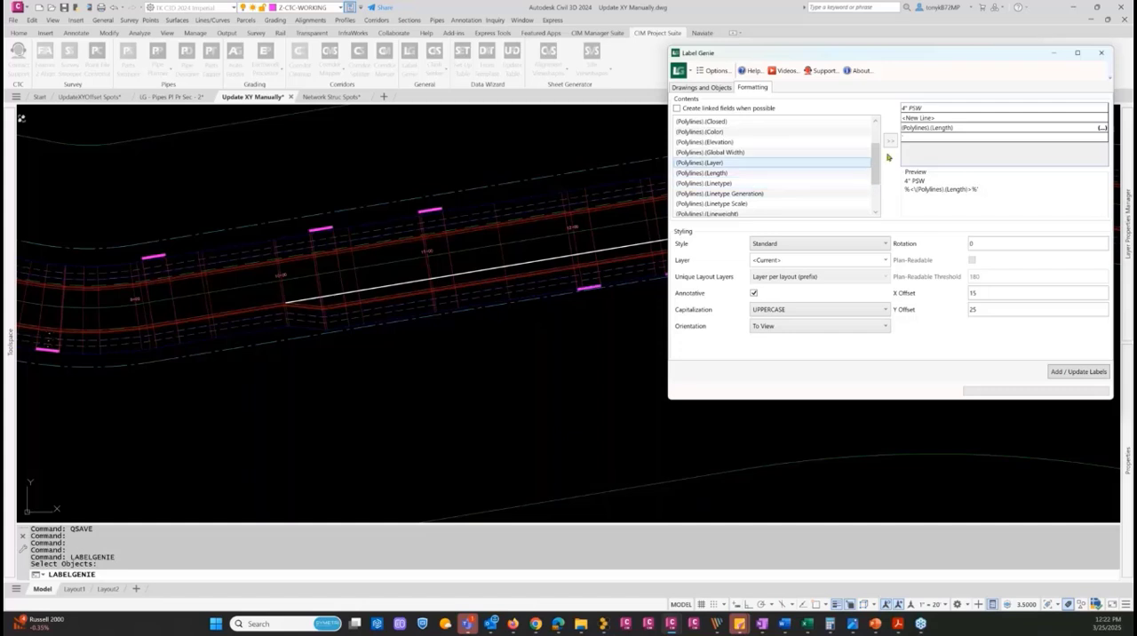
pyautogui.scroll(-2, 876, 210)
pyautogui.scroll(3, 870, 182)
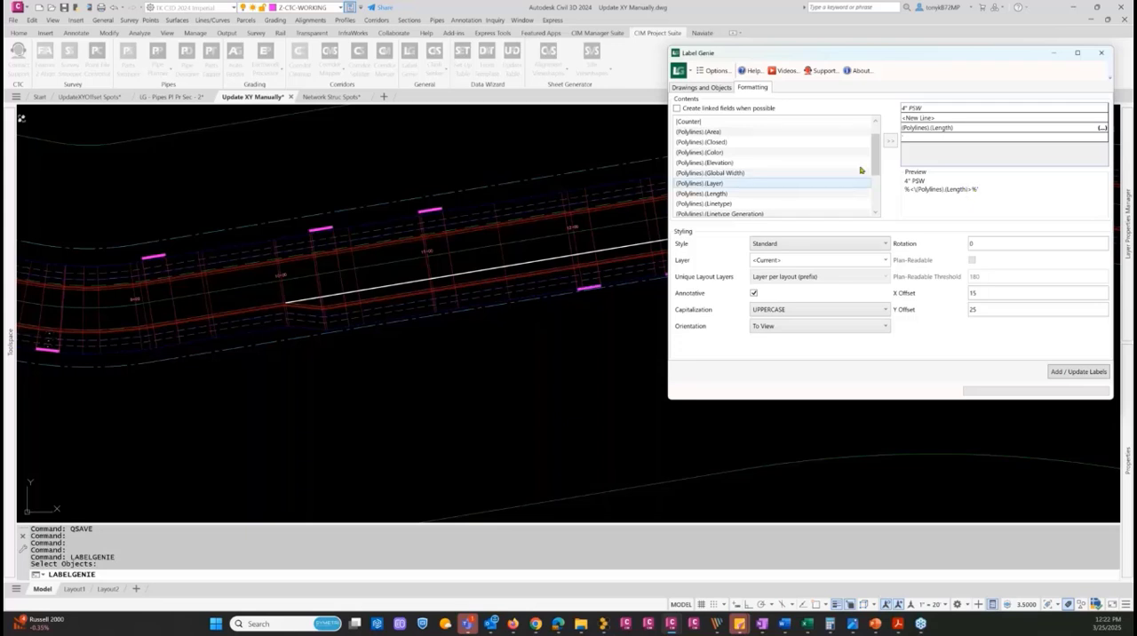
pyautogui.scroll(-3, 870, 189)
pyautogui.moveTo(876, 196); pyautogui.dragTo(861, 184)
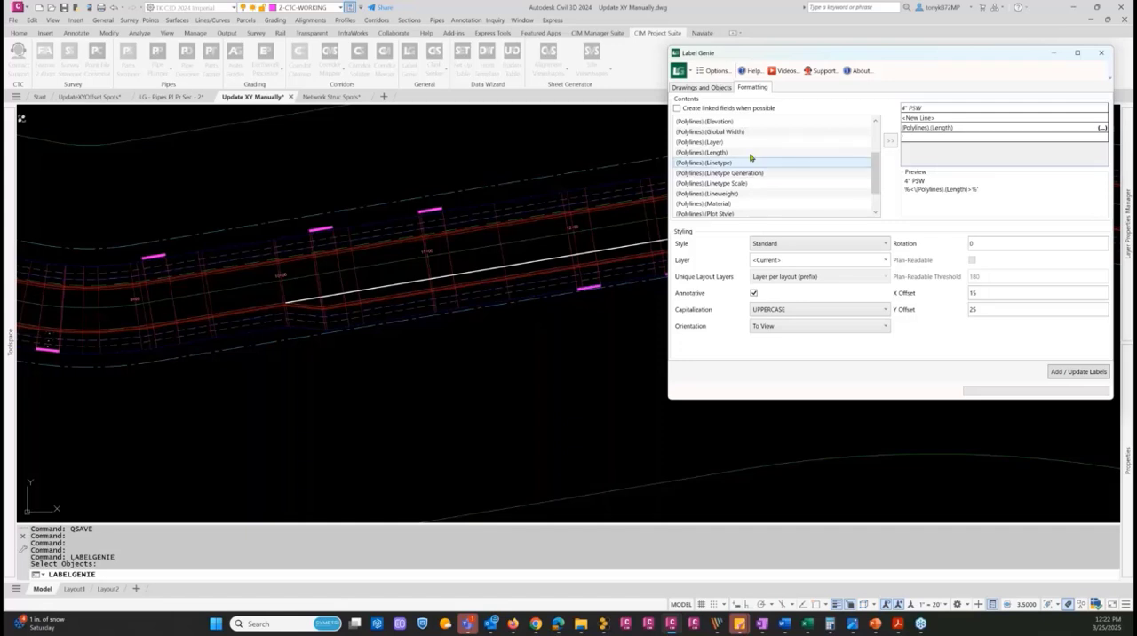
pyautogui.click(844, 152)
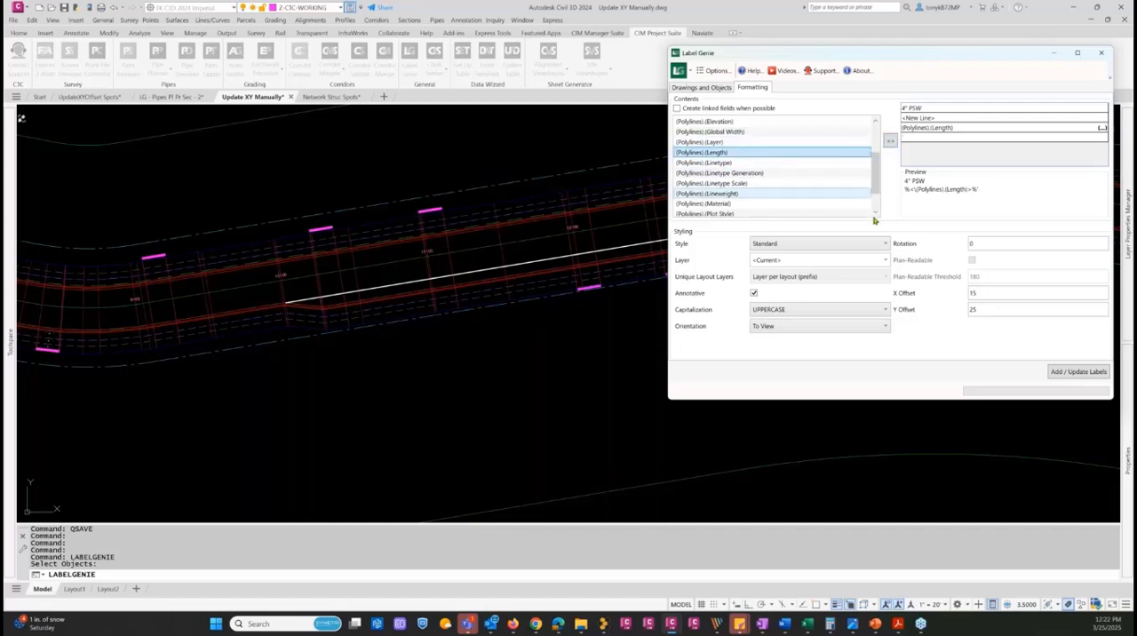
# Add the multileader labels to the polyline, confirm the addition and close Label Genie
pyautogui.click(1074, 373)
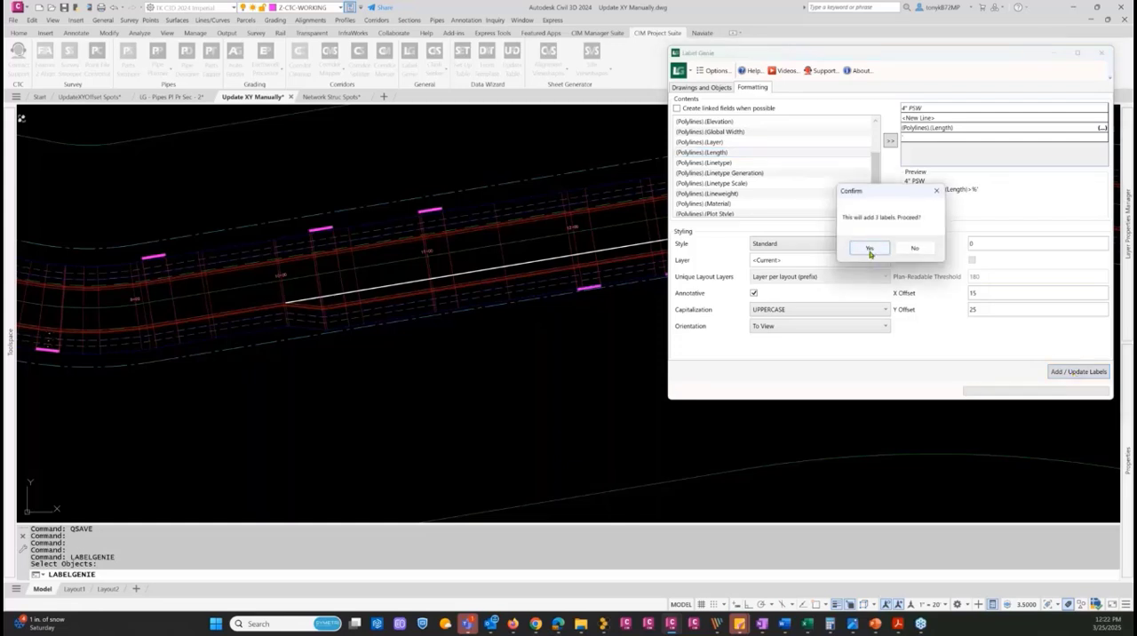
pyautogui.click(869, 249)
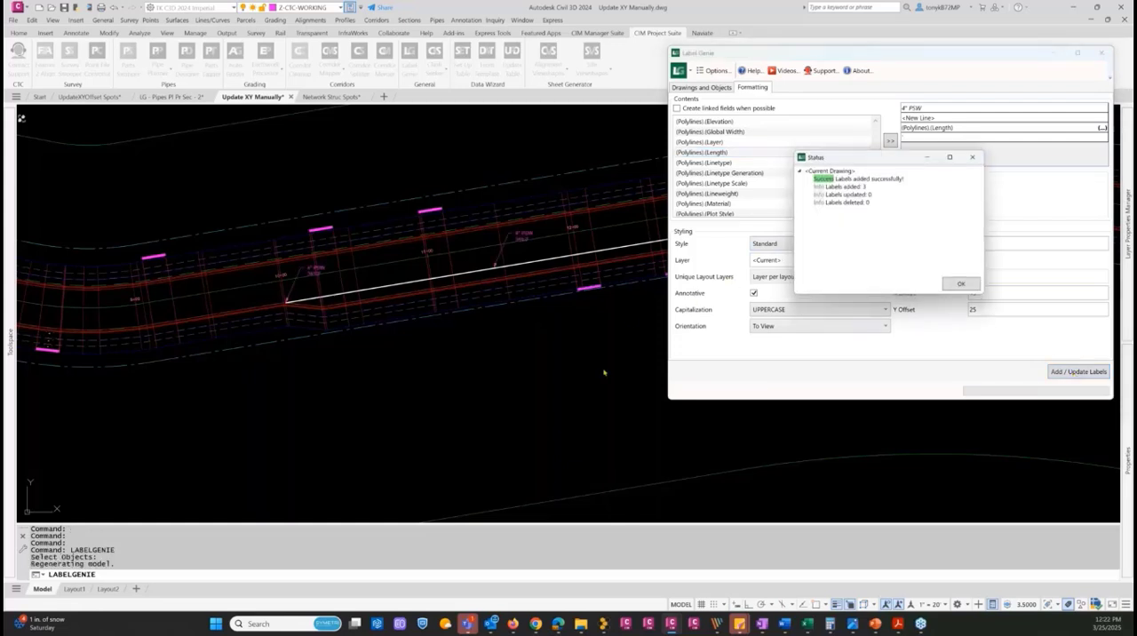
pyautogui.click(966, 286)
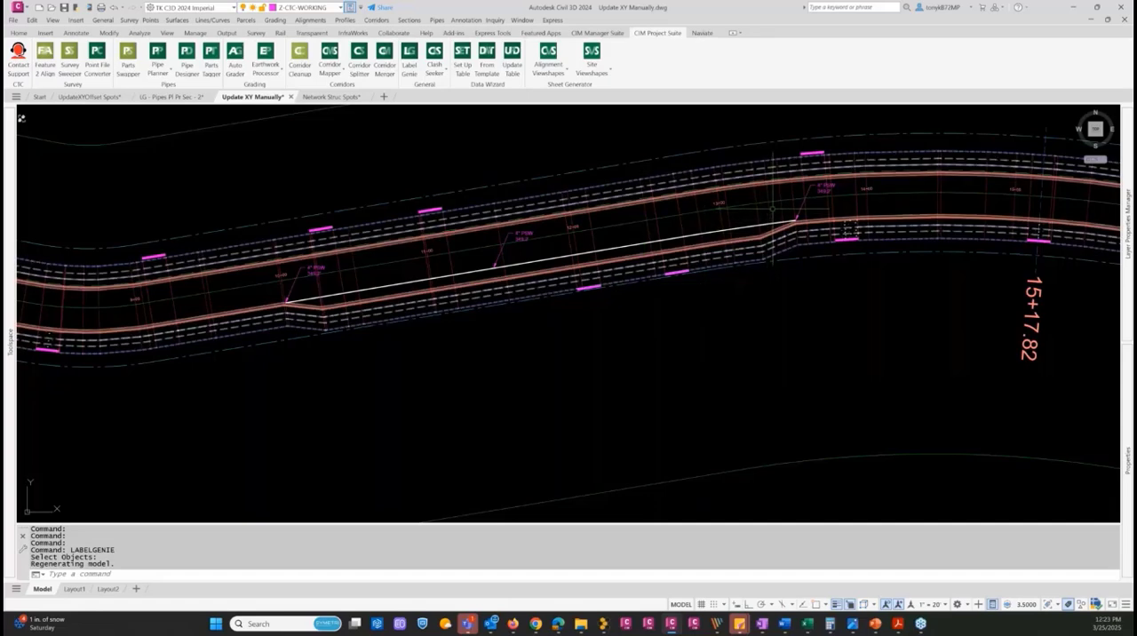
# Move the text of the label at the polyline's east end to the west side of its arrowhead, near station 13+00
pyautogui.scroll(2, 771, 208)
pyautogui.scroll(-4, 771, 208)
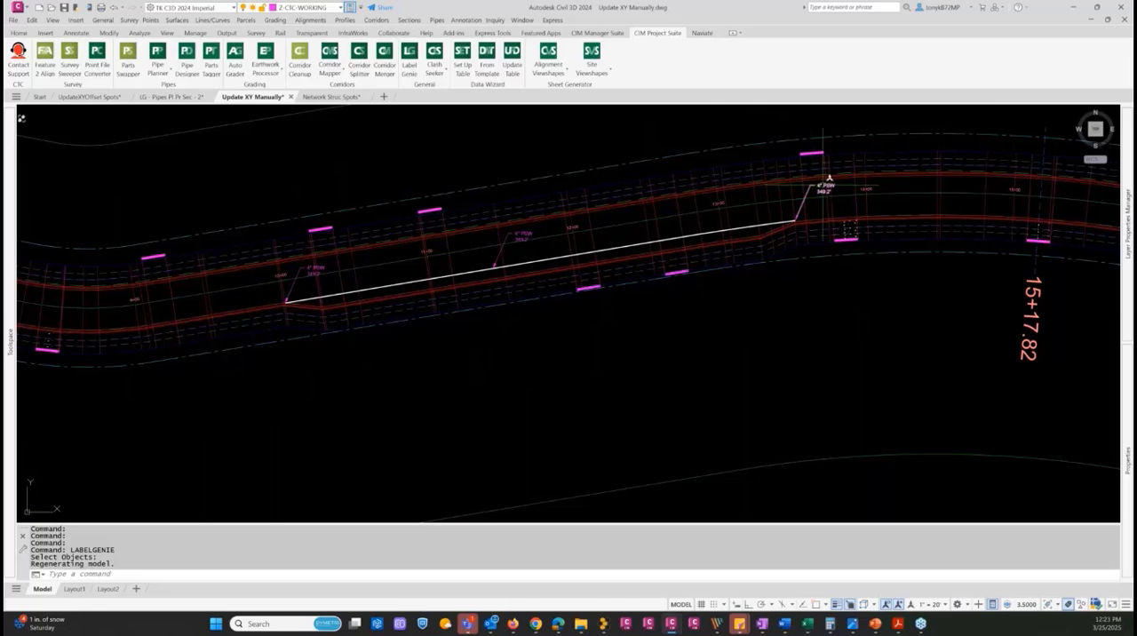
pyautogui.click(826, 182)
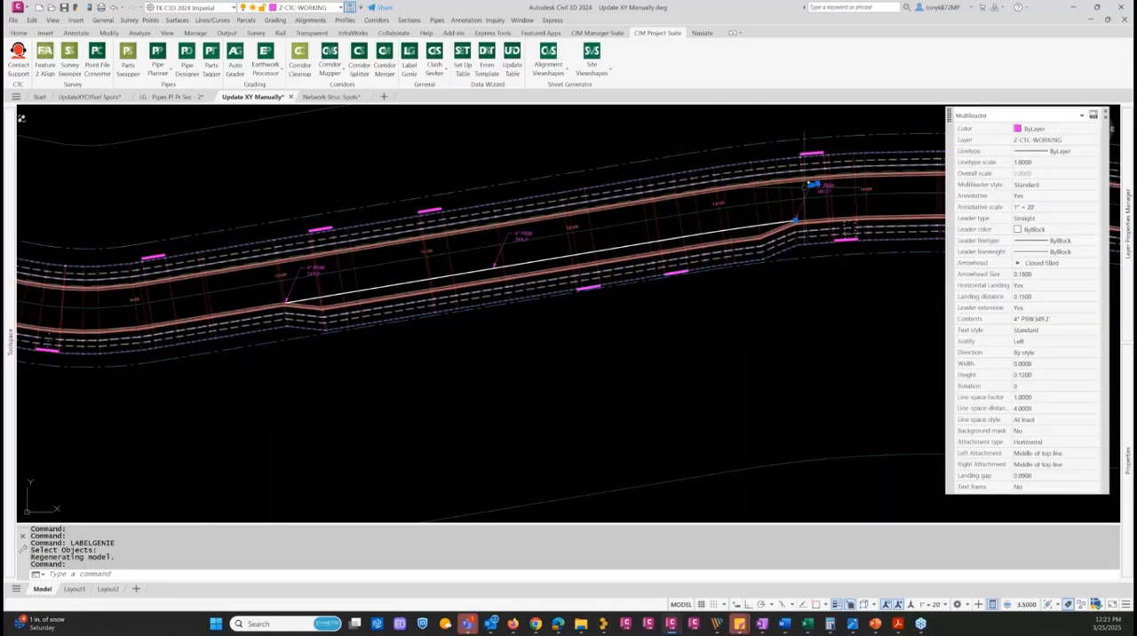
pyautogui.click(820, 184)
pyautogui.scroll(2, 850, 169)
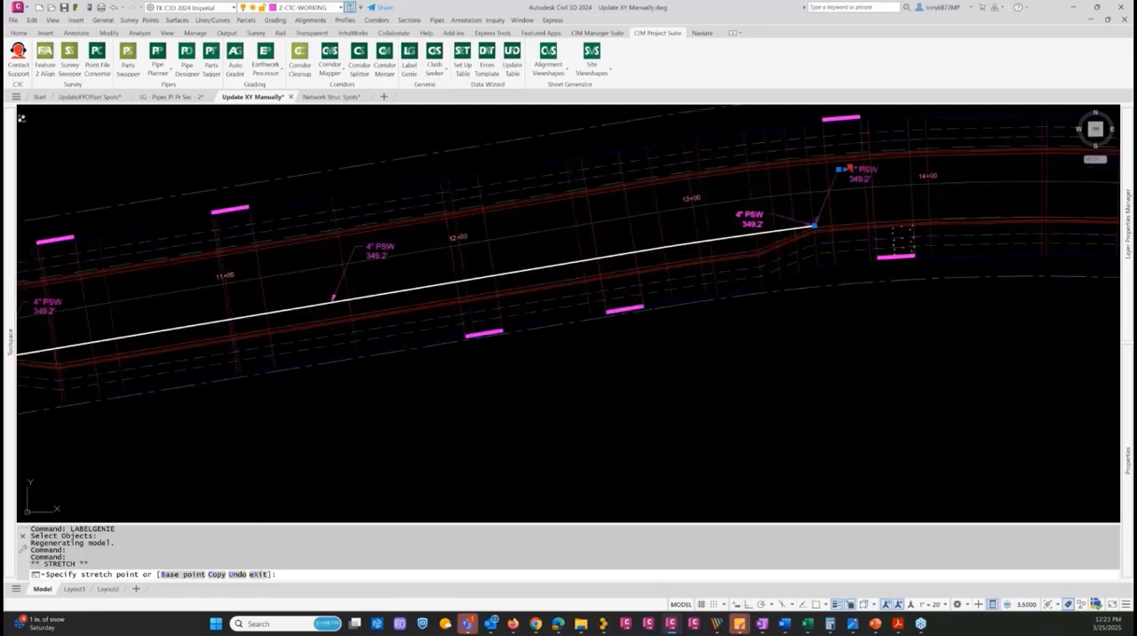
pyautogui.scroll(1, 762, 222)
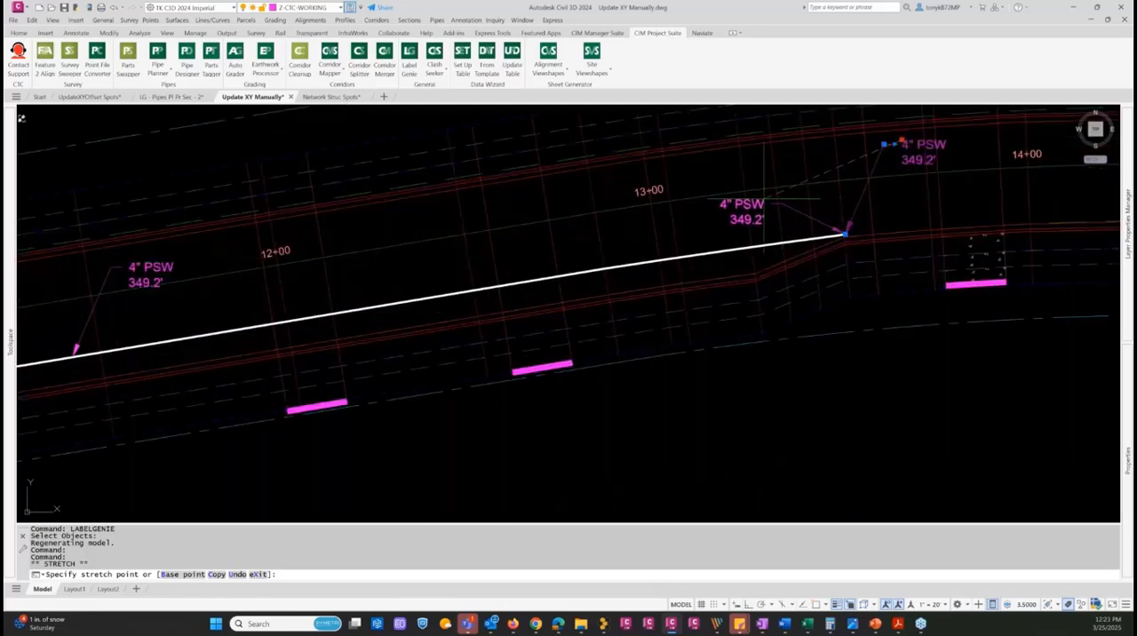
pyautogui.click(761, 200)
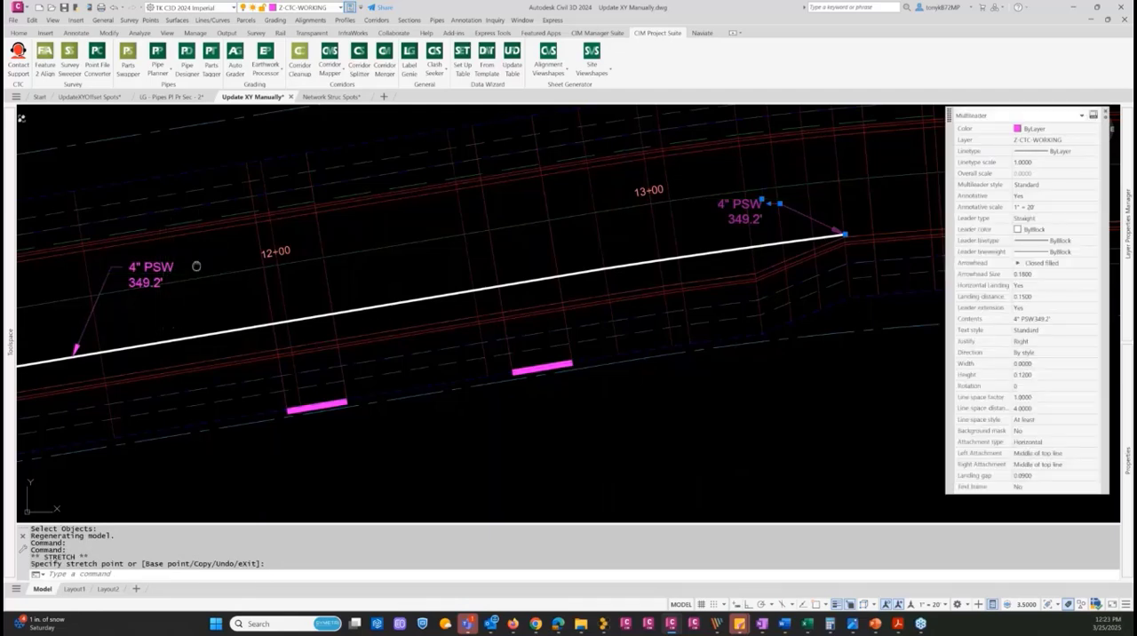
# Move the text of the polyline's midpoint label east and slightly lower, keeping its arrowhead in place
pyautogui.moveTo(196, 266); pyautogui.dragTo(355, 219, button='middle')
pyautogui.scroll(2, 355, 219)
pyautogui.click(297, 215)
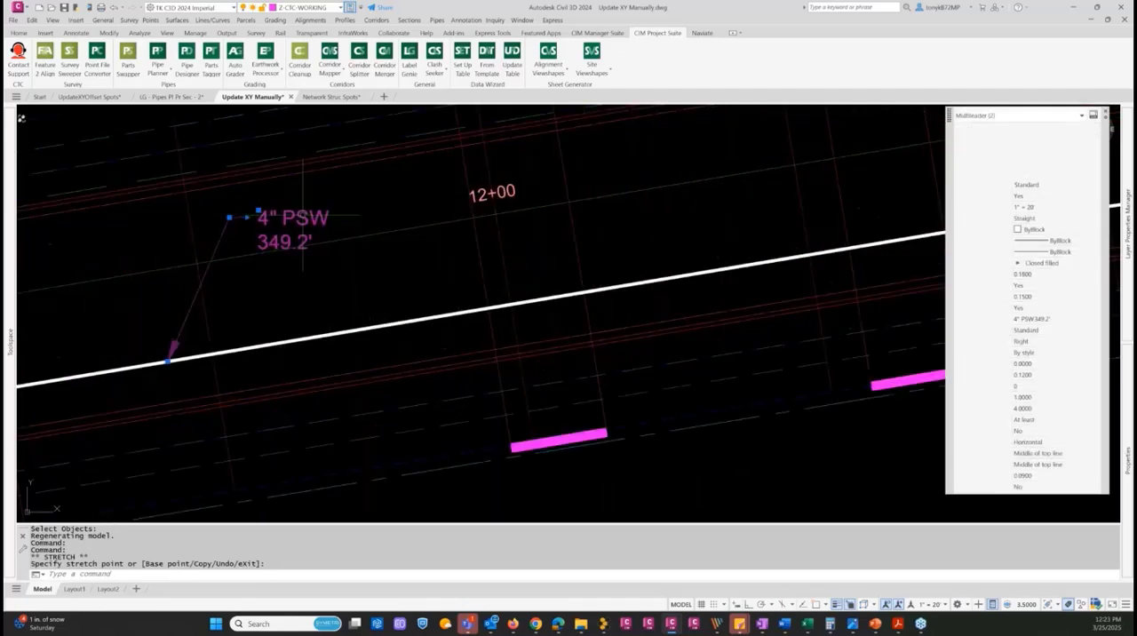
pyautogui.click(258, 211)
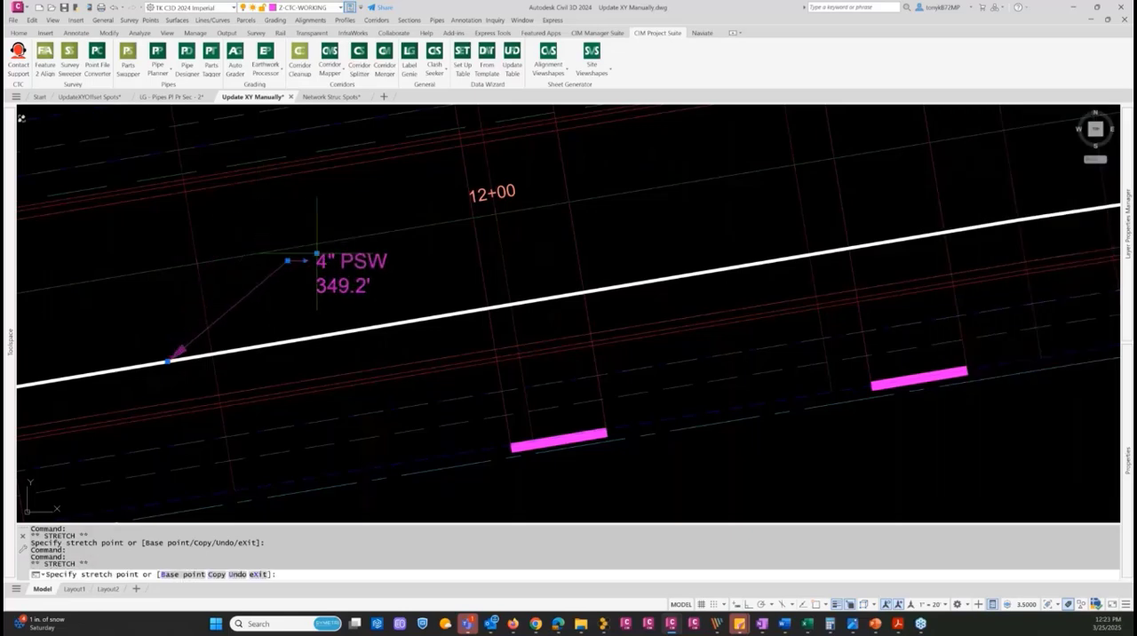
pyautogui.click(316, 253)
# Move the text of the label at the polyline's west end down, closer to the line near station 10+00, and clear the selection
pyautogui.scroll(-2, 322, 255)
pyautogui.moveTo(303, 262); pyautogui.dragTo(601, 160, button='middle')
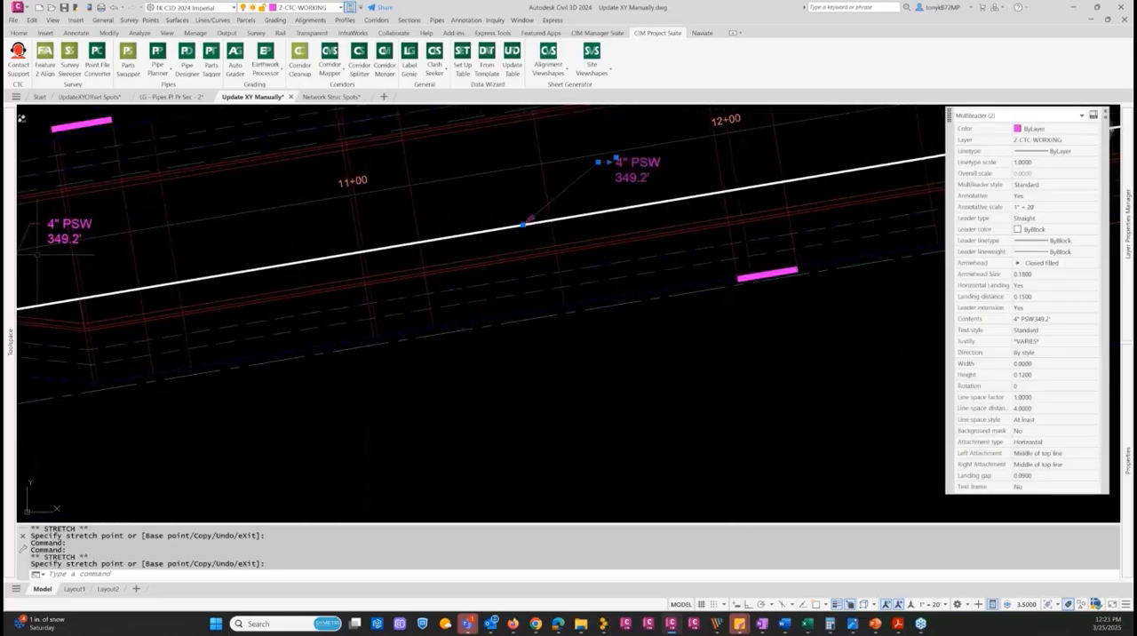
pyautogui.moveTo(36, 255); pyautogui.dragTo(145, 243, button='middle')
pyautogui.click(163, 211)
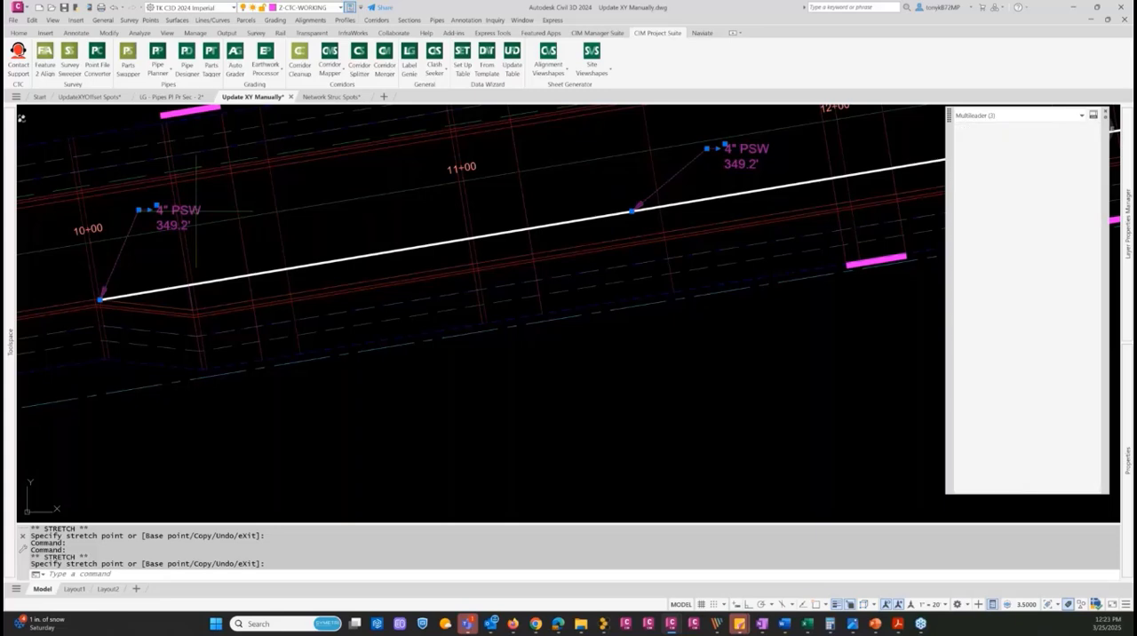
pyautogui.click(157, 205)
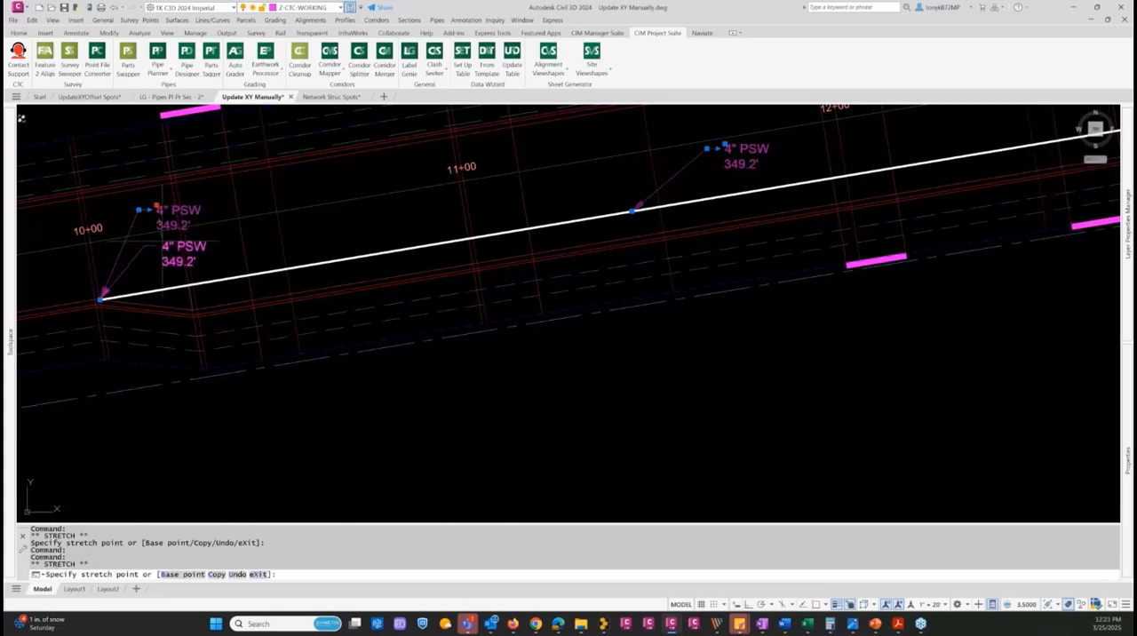
pyautogui.click(162, 242)
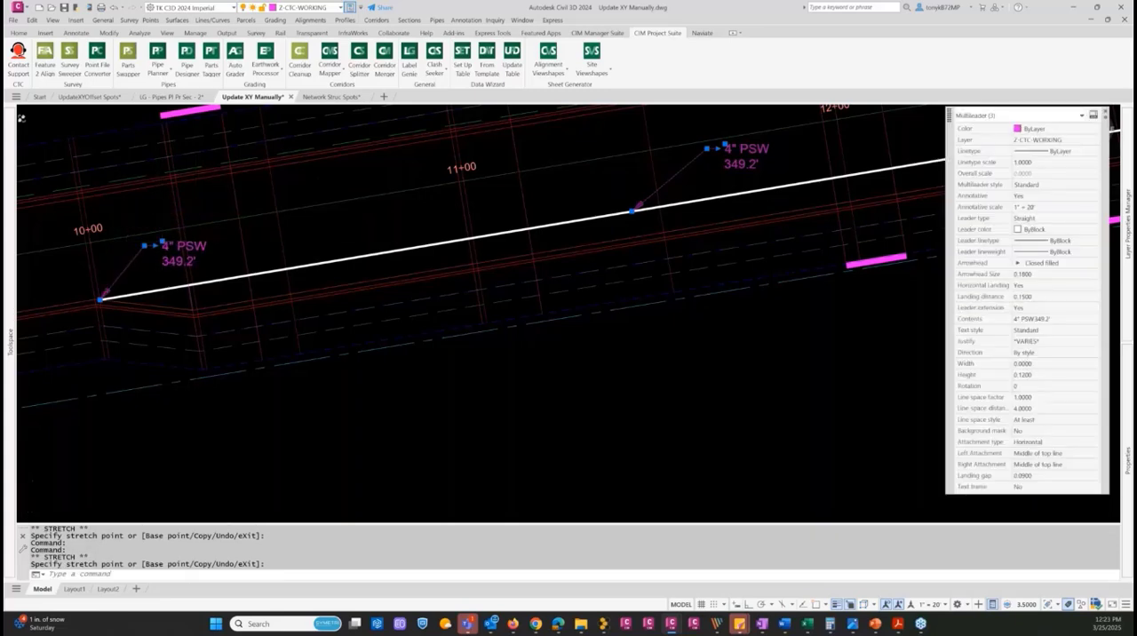
pyautogui.scroll(-3, 477, 224)
pyautogui.press('Escape')
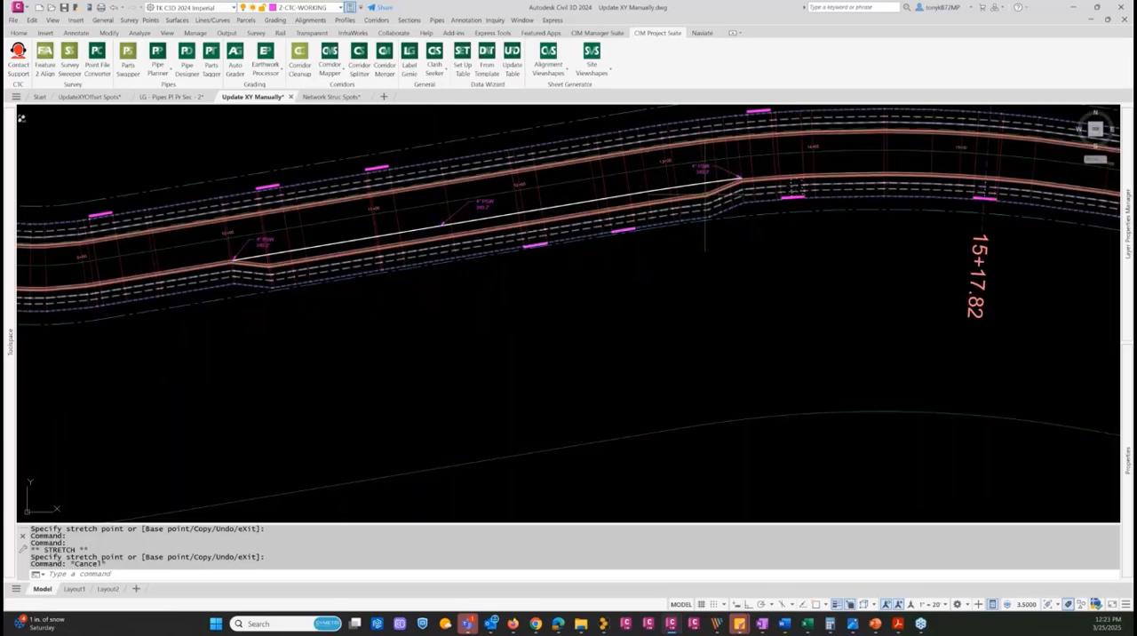
# Shorten the white polyline by stretching its east endpoint back along the line with the Nearest snap
pyautogui.scroll(2, 603, 223)
pyautogui.press('Escape')
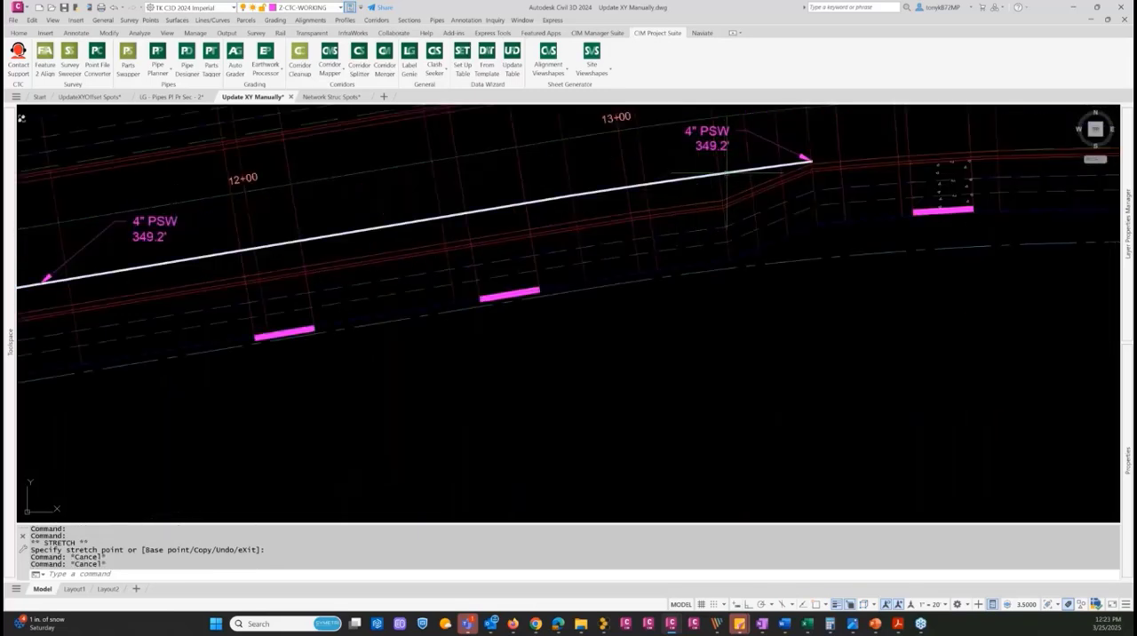
pyautogui.click(746, 170)
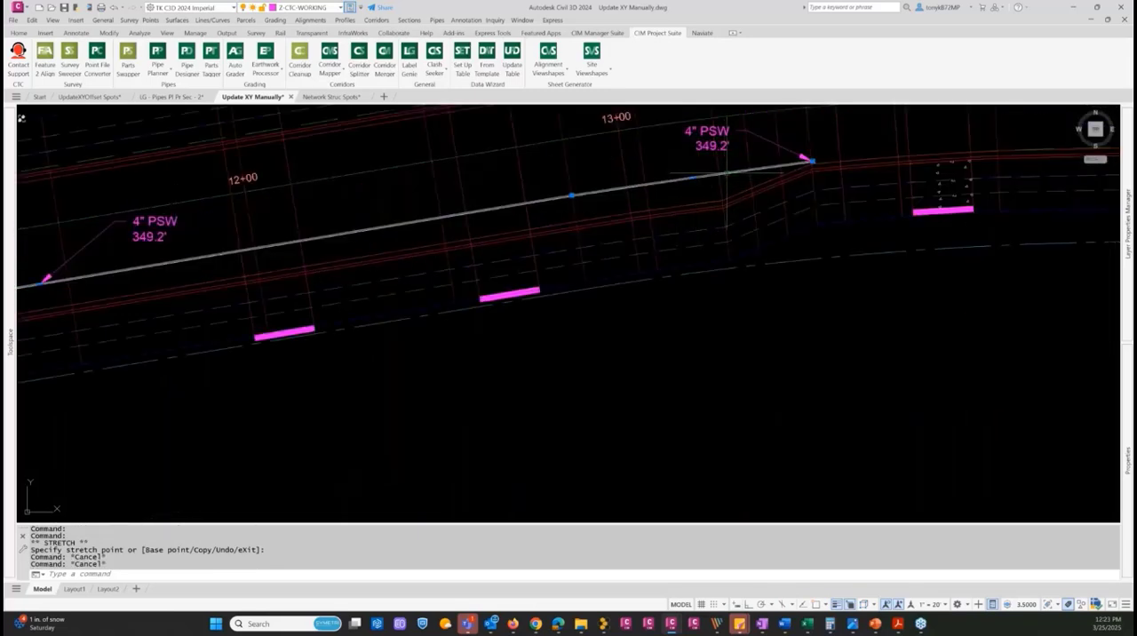
pyautogui.click(811, 161)
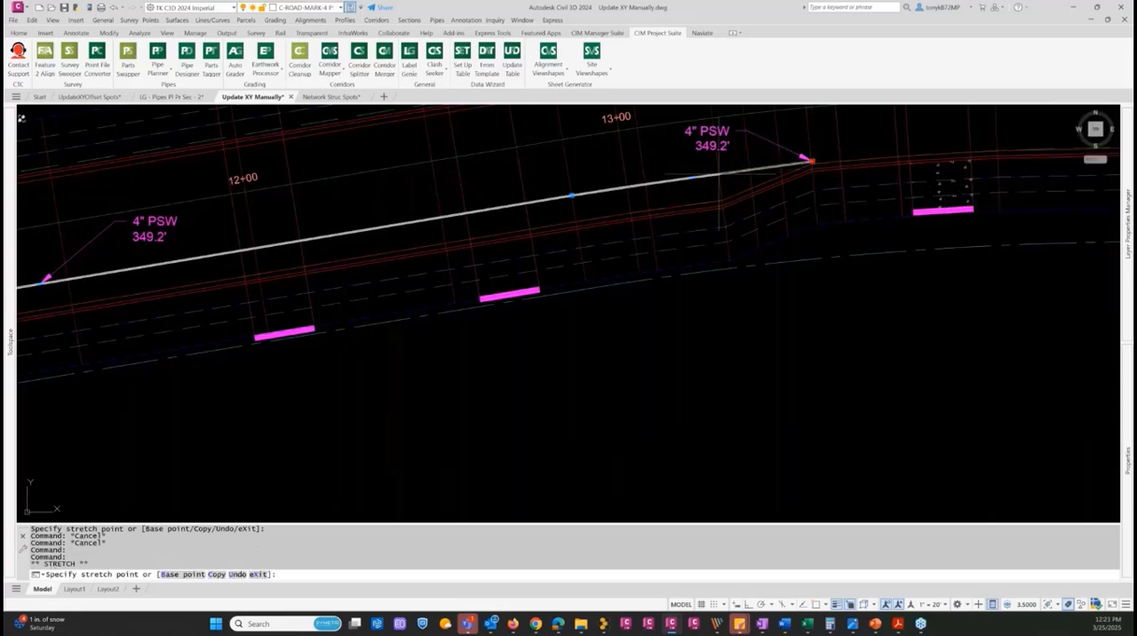
pyautogui.write('nea')
pyautogui.press('space')
pyautogui.click(717, 173)
# Stretch the polyline's west endpoint inward along the line with the Nearest snap, and clear the selection
pyautogui.scroll(-3, 159, 282)
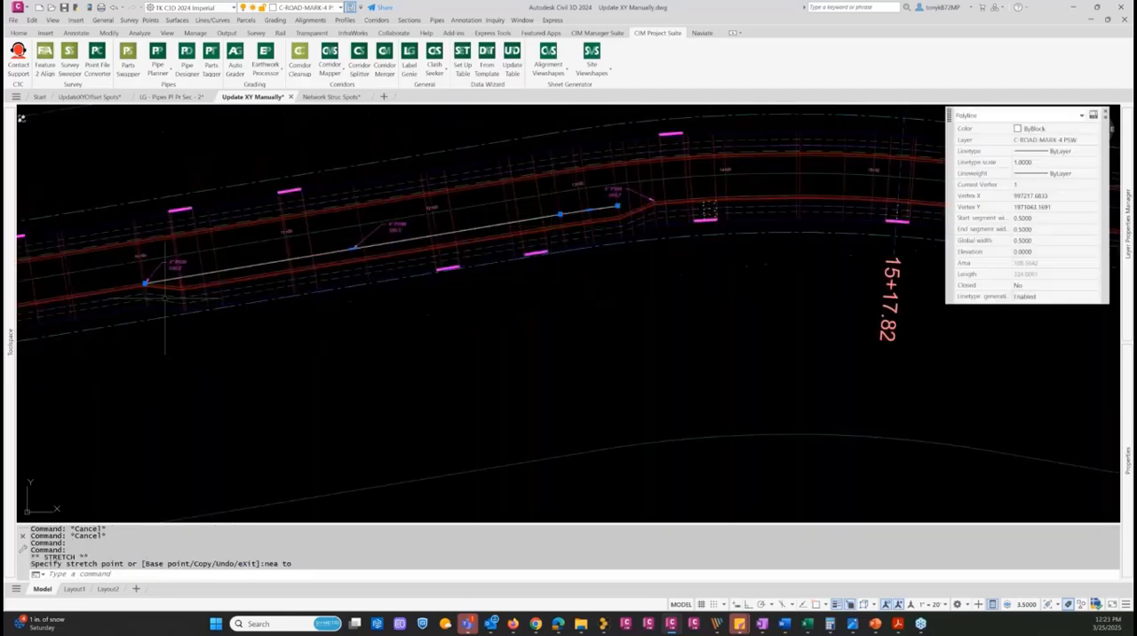
pyautogui.scroll(4, 160, 282)
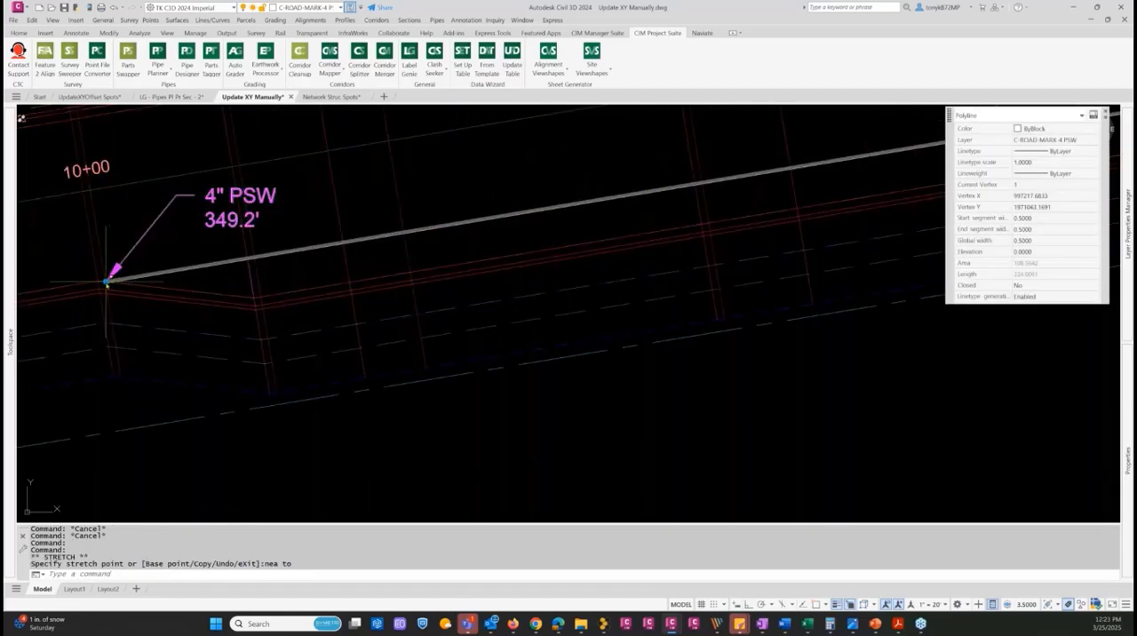
pyautogui.click(107, 282)
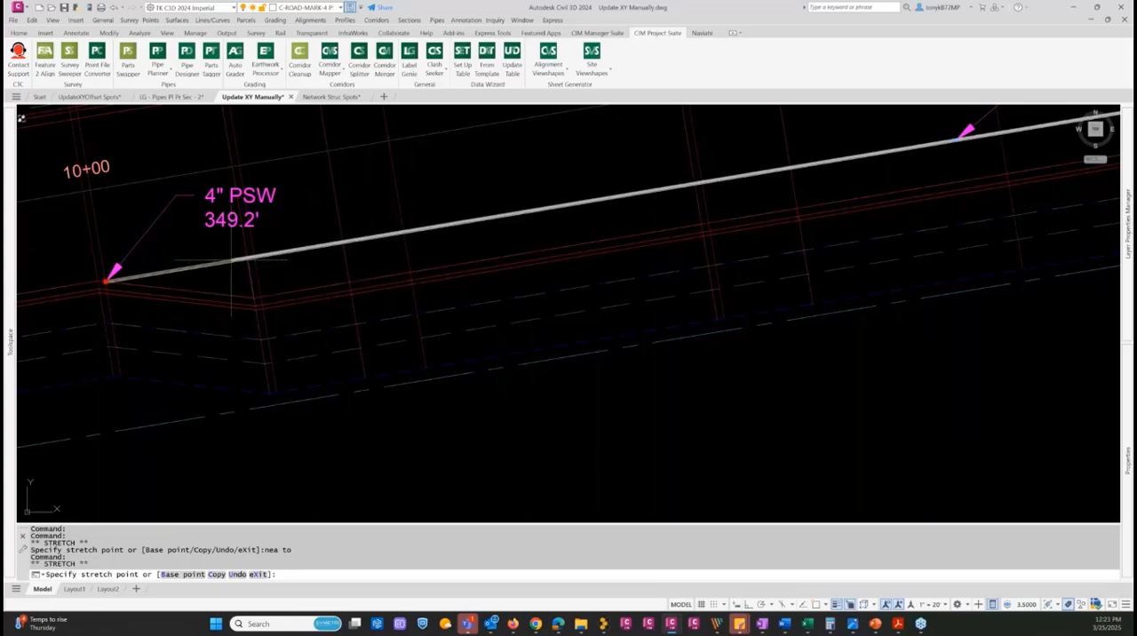
pyautogui.write('ne')
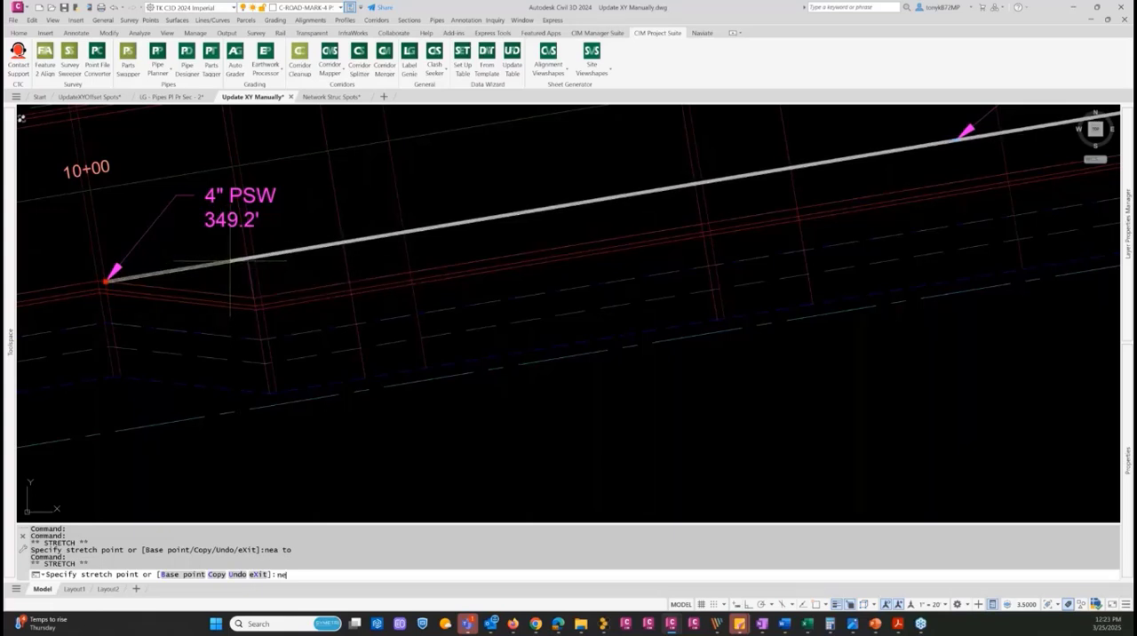
pyautogui.write('a')
pyautogui.press('Return')
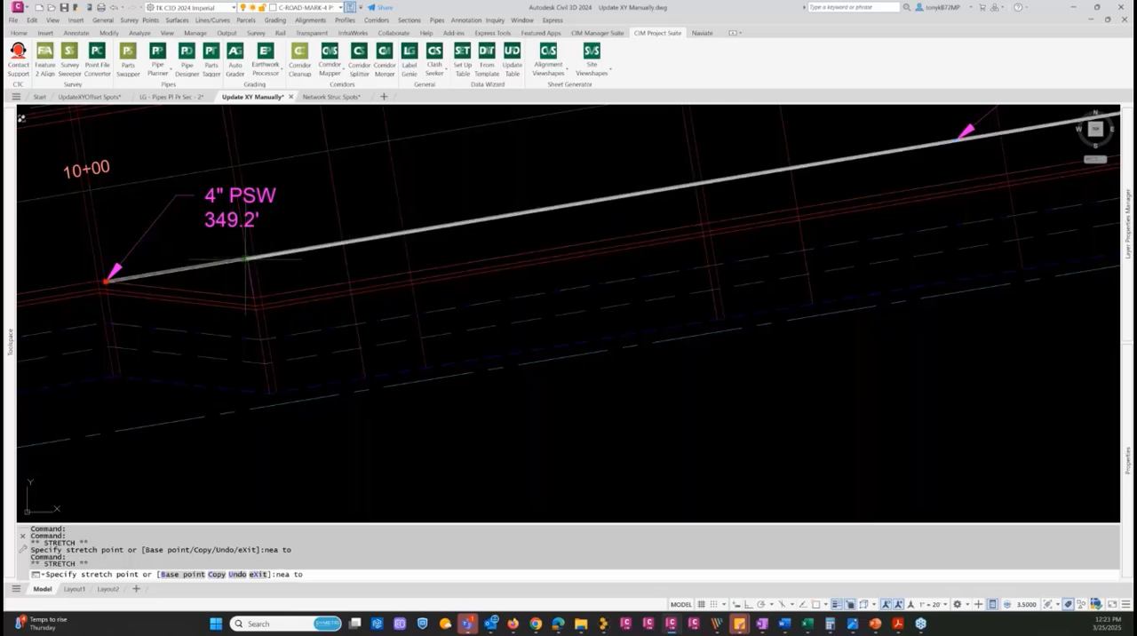
pyautogui.click(245, 260)
pyautogui.press('Escape')
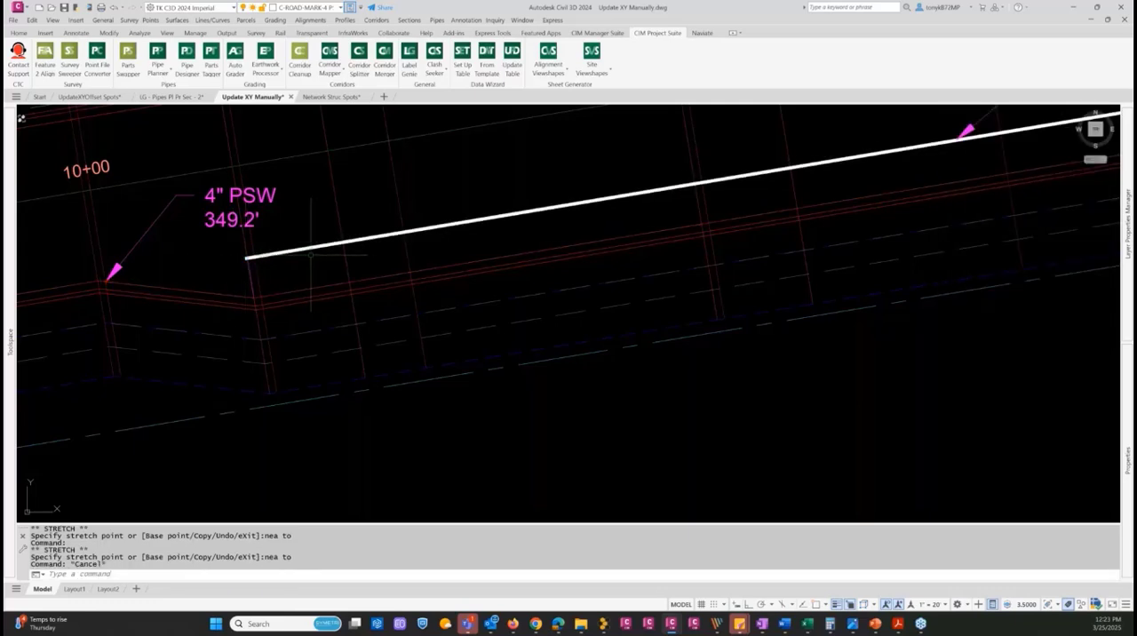
pyautogui.scroll(-3, 310, 255)
pyautogui.press('Escape')
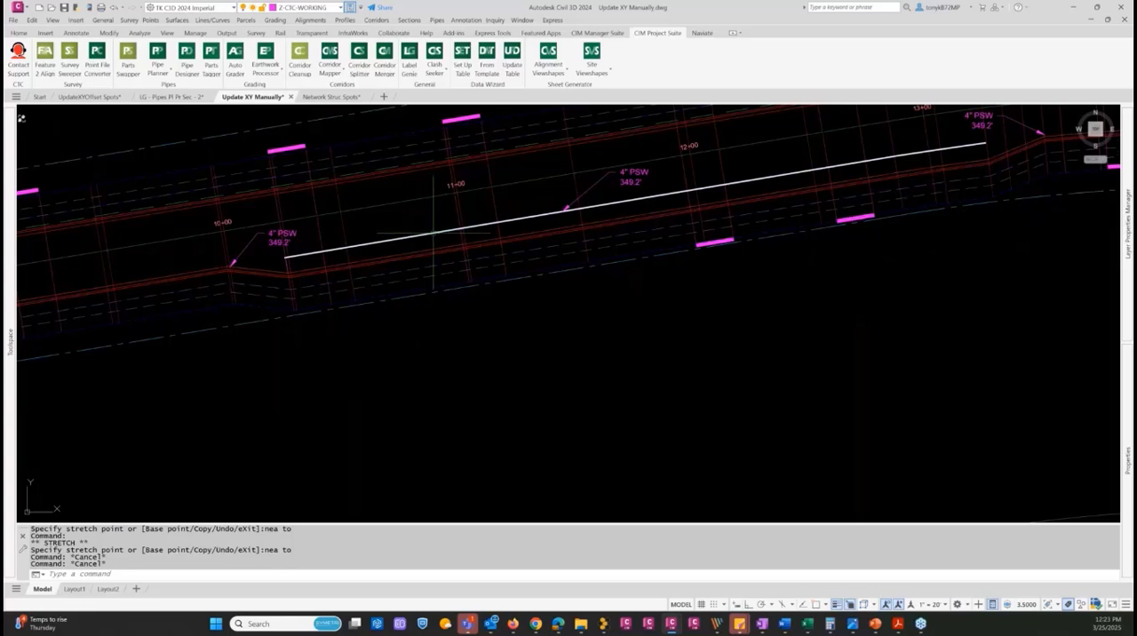
# Measure the white polyline's length with the Lengthen command
pyautogui.press('Escape')
pyautogui.press('Escape')
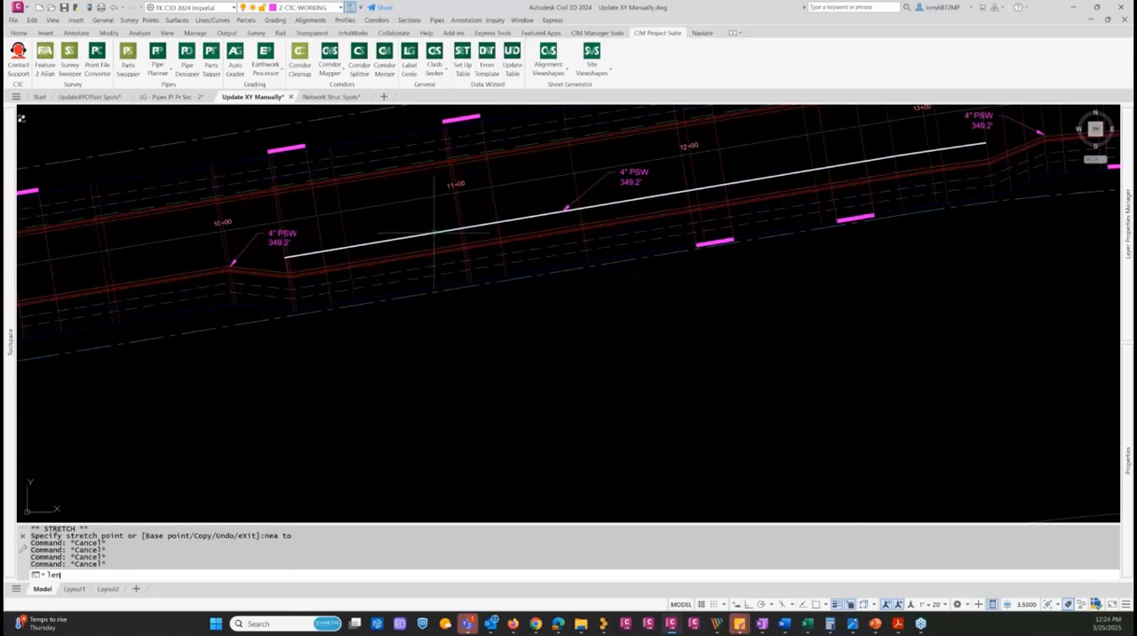
pyautogui.write('len')
pyautogui.press('Return')
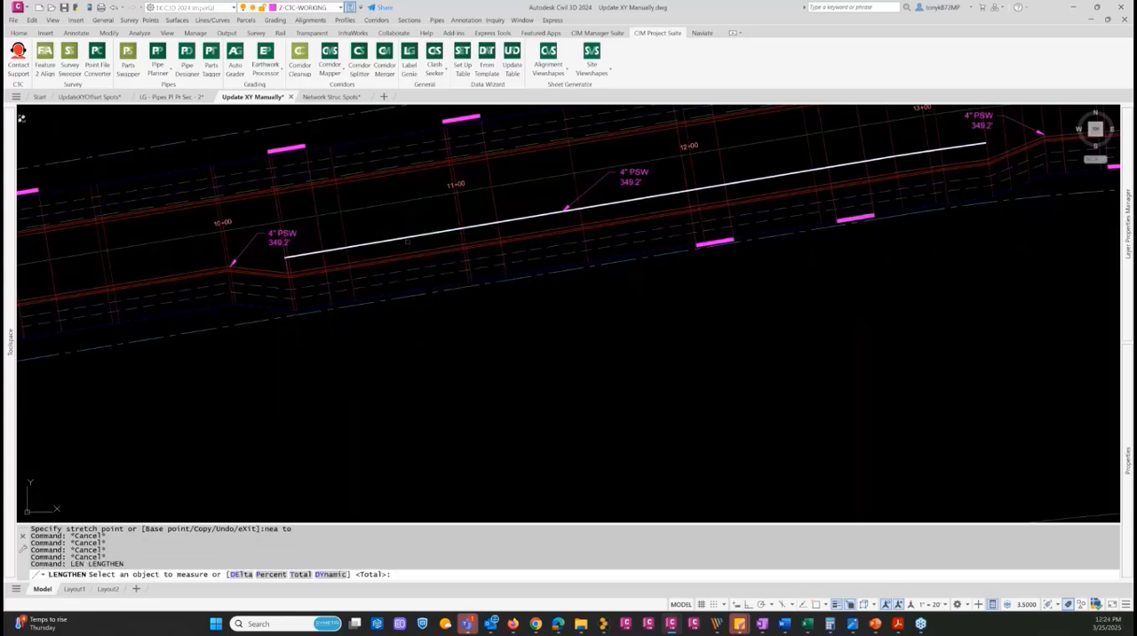
pyautogui.click(418, 236)
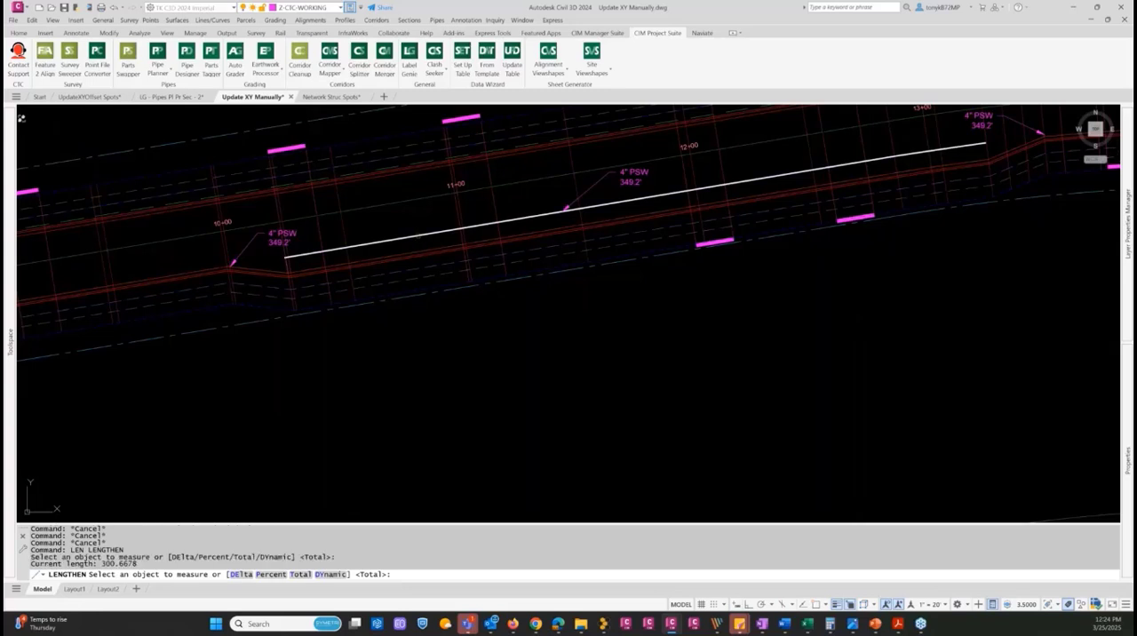
pyautogui.press('Return')
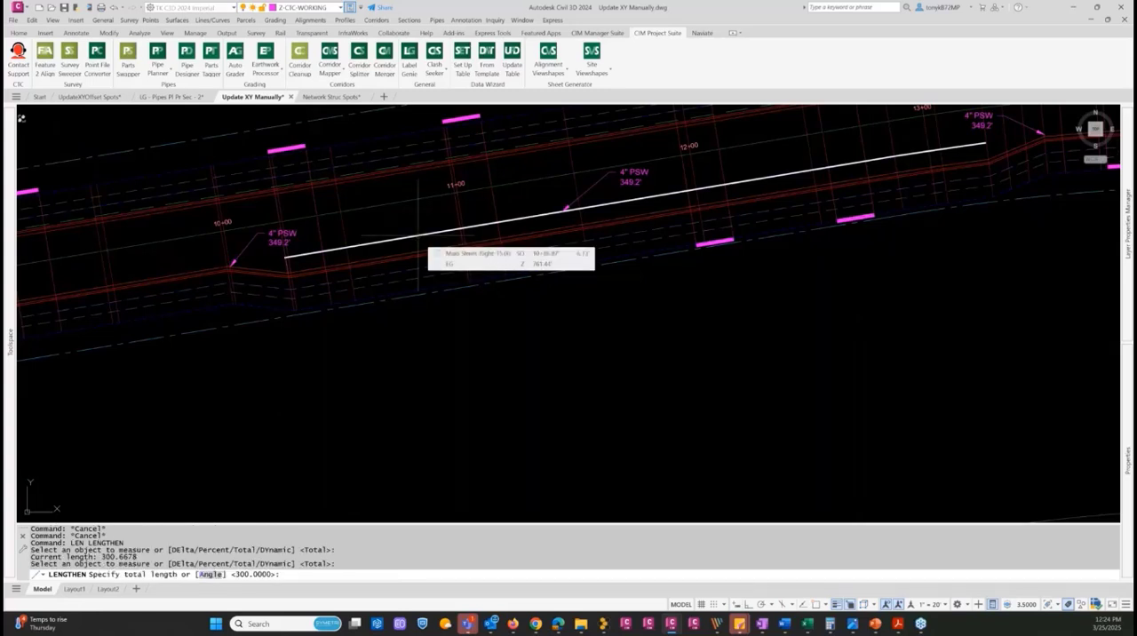
pyautogui.press('Return')
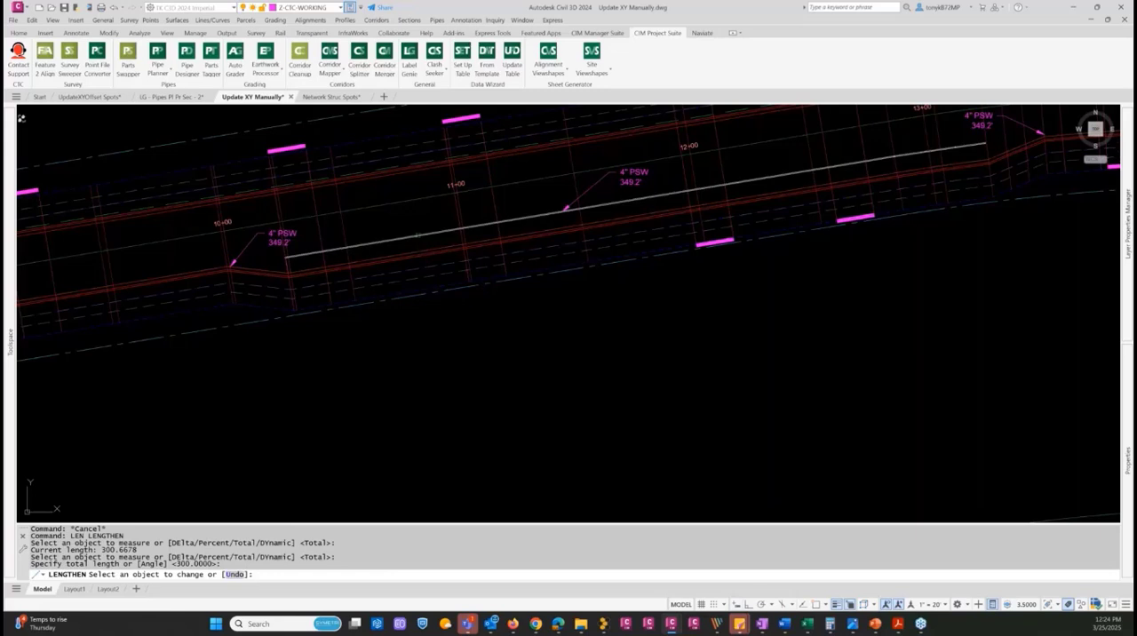
pyautogui.press('Escape')
# Check the white polyline's length in its properties and clear the selection
pyautogui.click(416, 236)
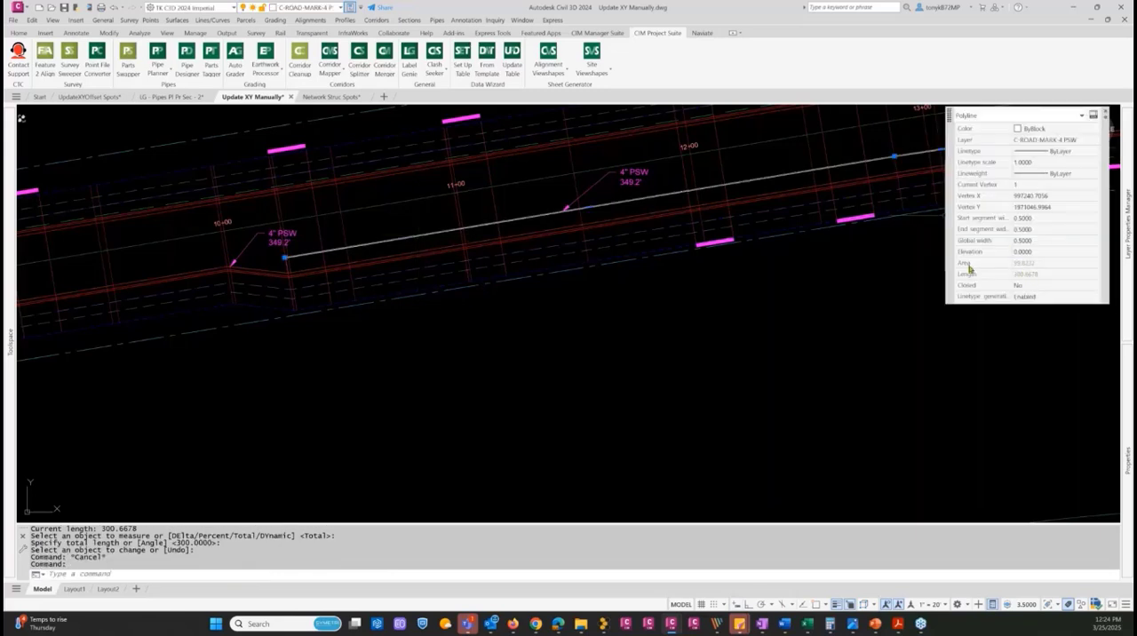
pyautogui.press('Escape')
pyautogui.press('Escape')
pyautogui.press('Escape')
# Use Lengthen to set the white polyline's total length to 300, adjusting it at its west end
pyautogui.write('LEN')
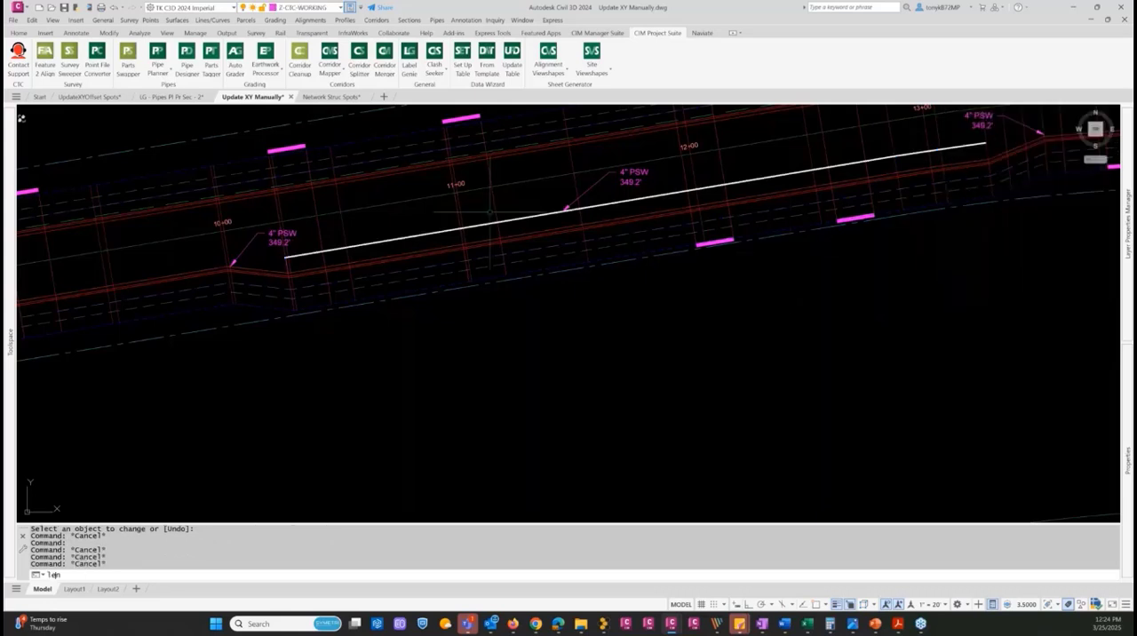
pyautogui.press('Return')
pyautogui.write('to')
pyautogui.press('Return')
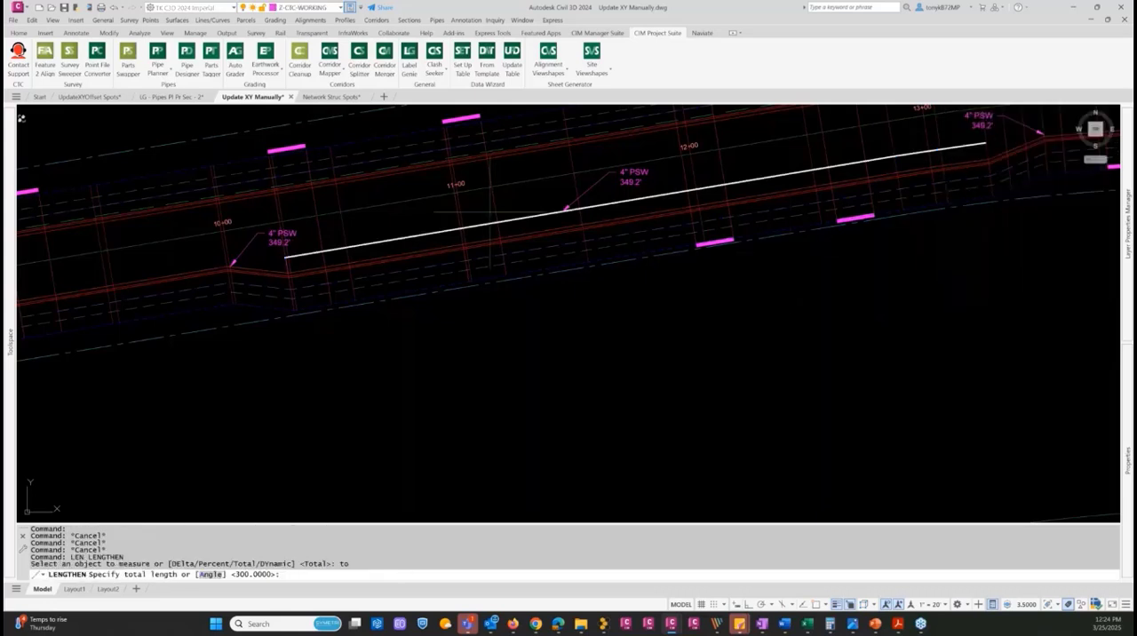
pyautogui.press('Return')
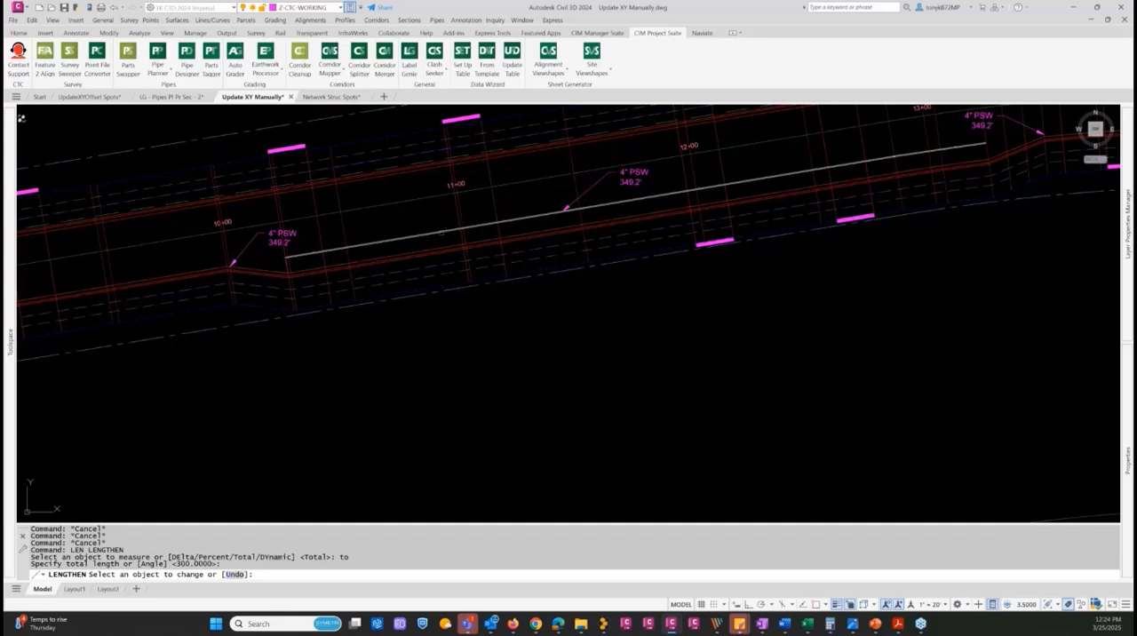
pyautogui.click(460, 224)
pyautogui.press('Return')
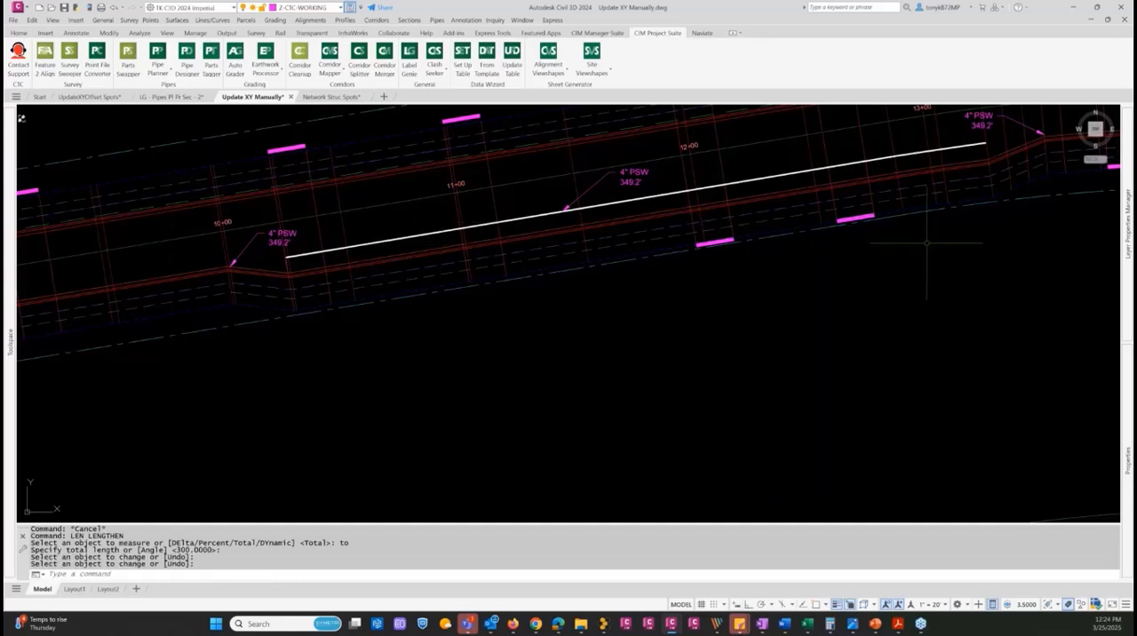
# Inspect the adjusted polyline's length in its properties and deselect it
pyautogui.press('Escape')
pyautogui.click(841, 166)
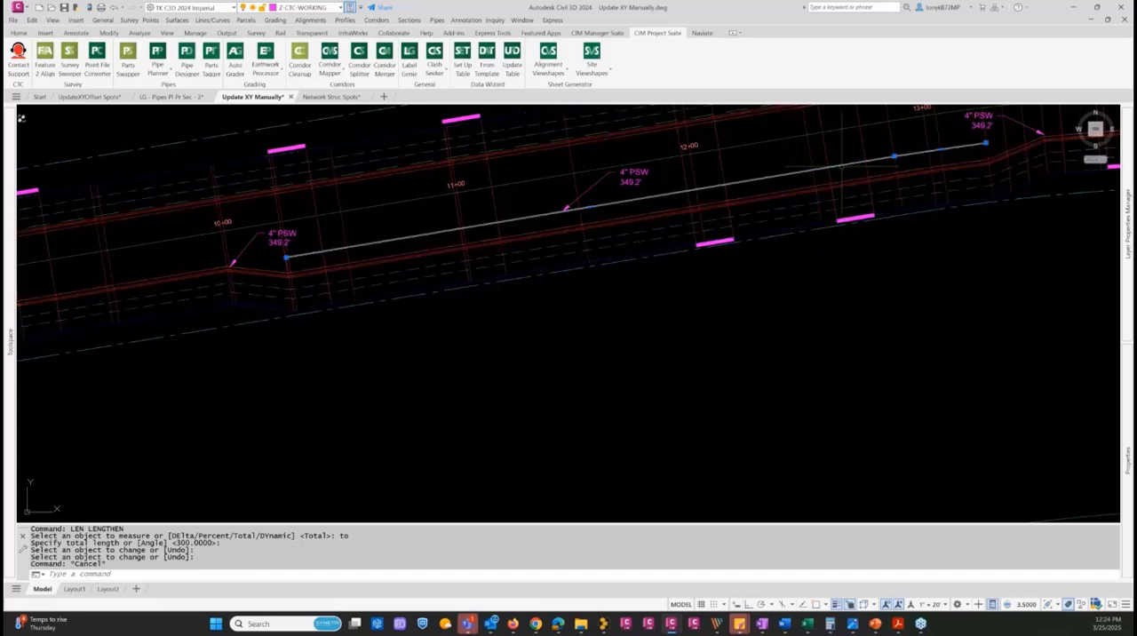
pyautogui.click(872, 286)
pyautogui.press('Escape')
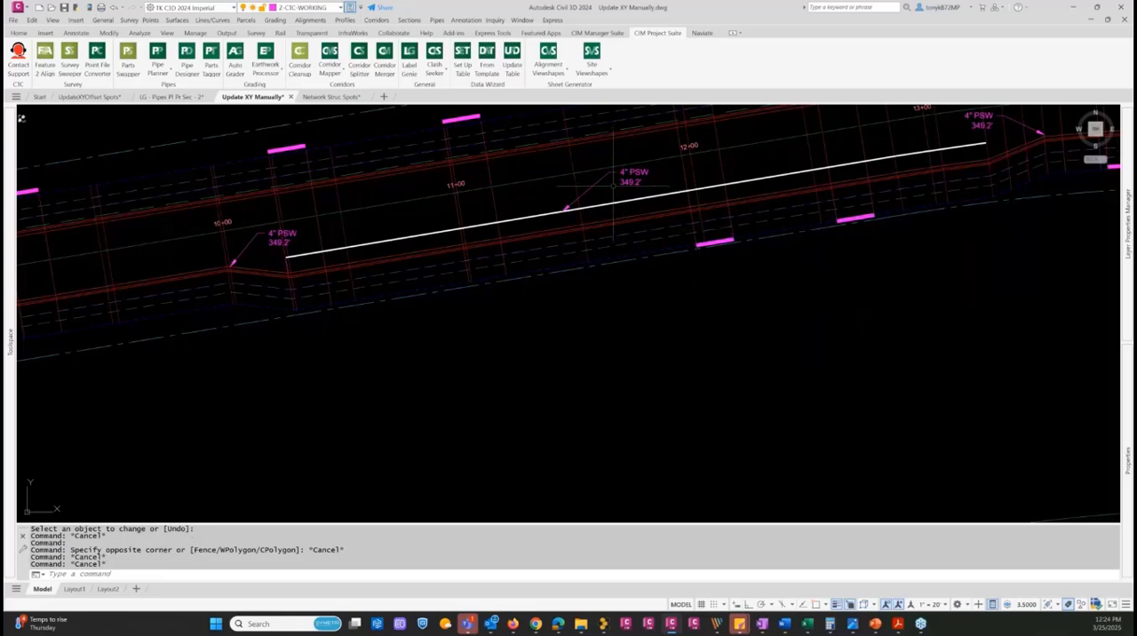
# Open Label Genie and set the anchor point of the polyline multileader labels to Manual Update
pyautogui.scroll(-2, 602, 206)
pyautogui.scroll(-1, 599, 206)
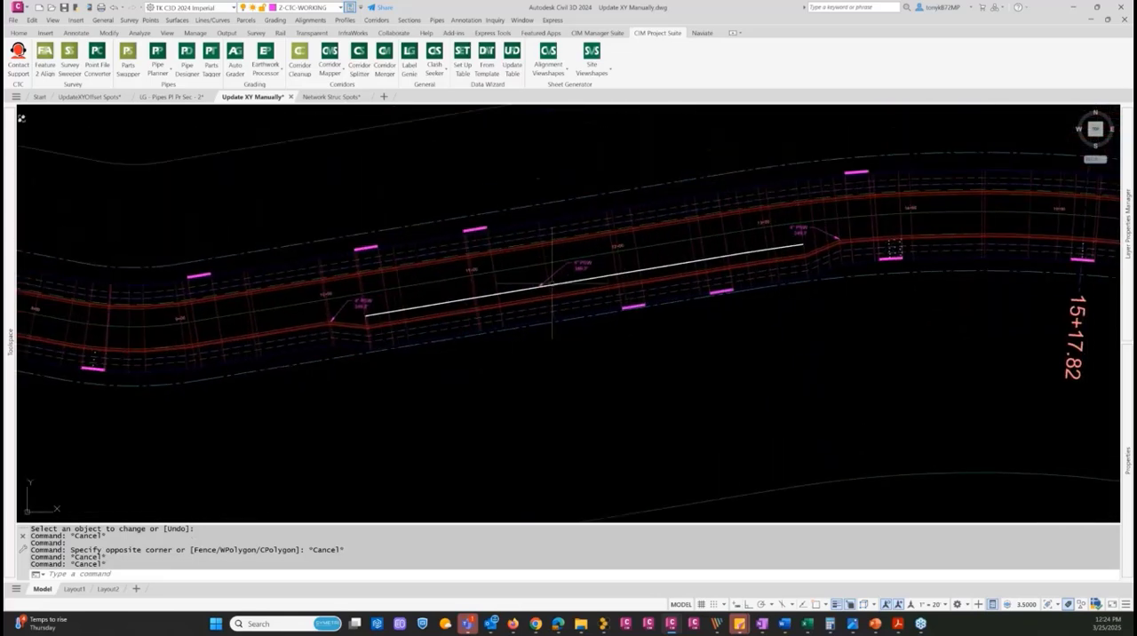
pyautogui.scroll(4, 532, 267)
pyautogui.scroll(-1, 566, 280)
pyautogui.press('Escape')
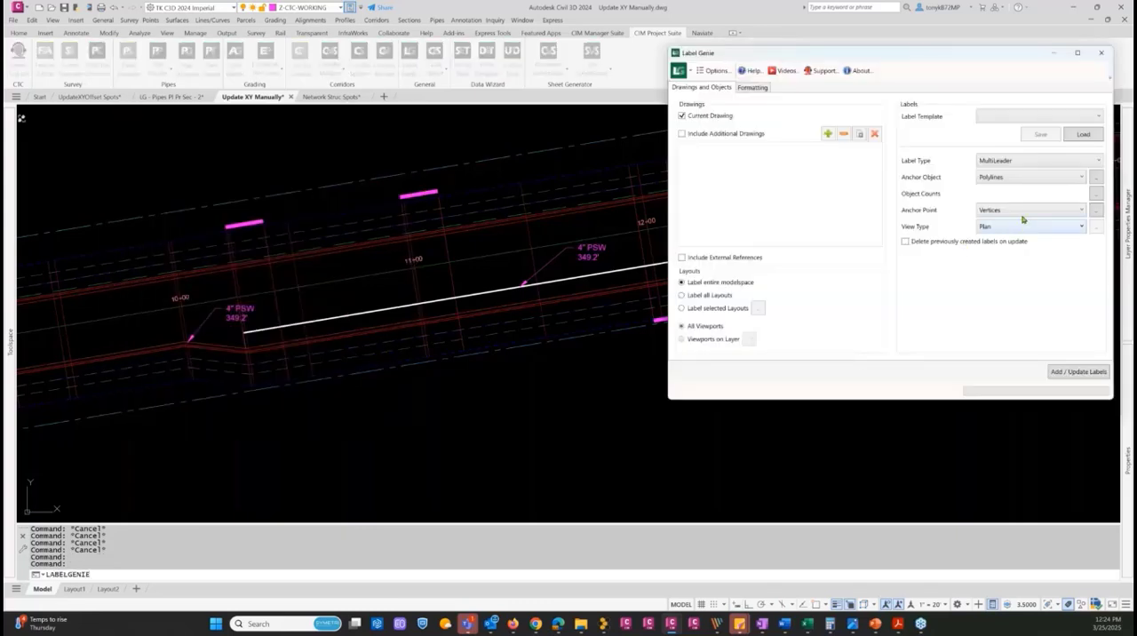
pyautogui.click(1022, 211)
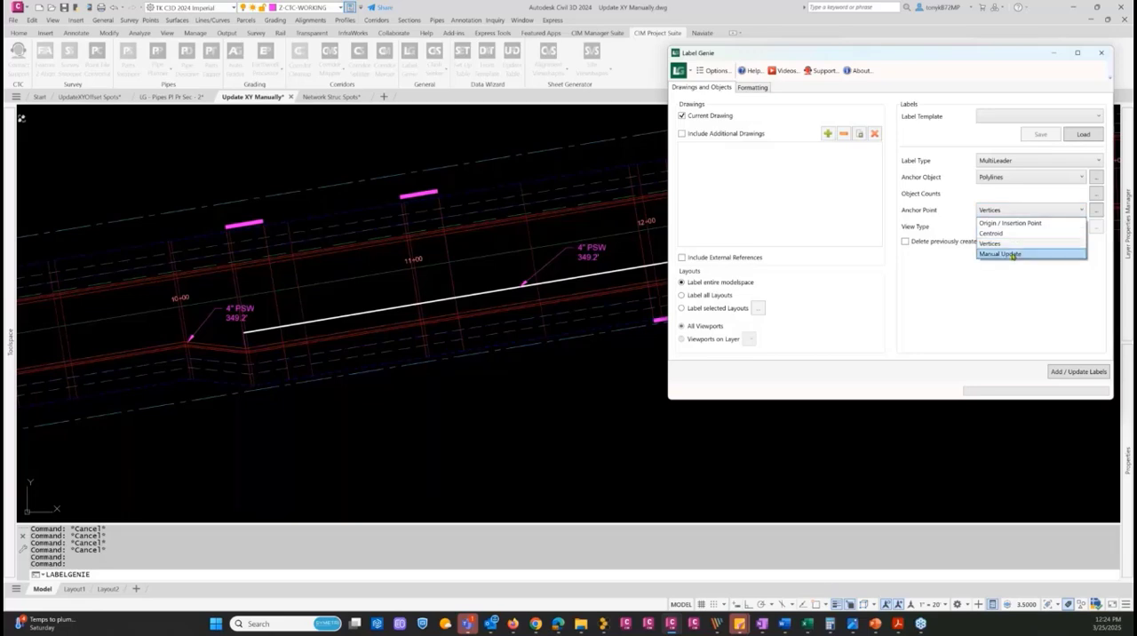
pyautogui.click(1012, 255)
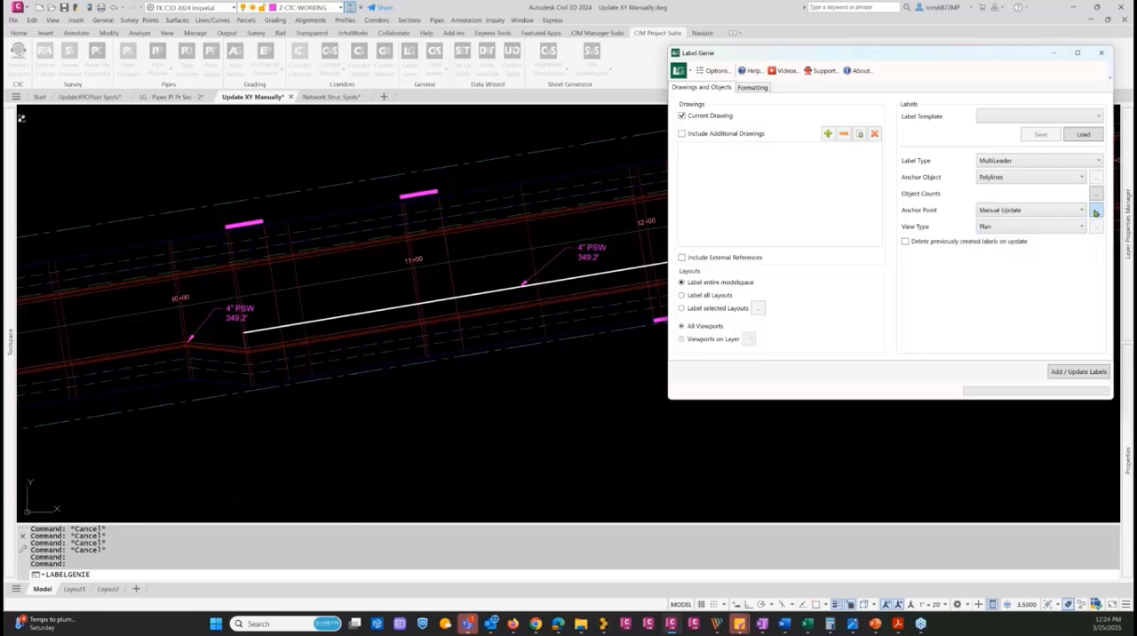
# Pick the three 4" PSW labels at the polyline's ends and middle as the labels for the manual update
pyautogui.click(1096, 211)
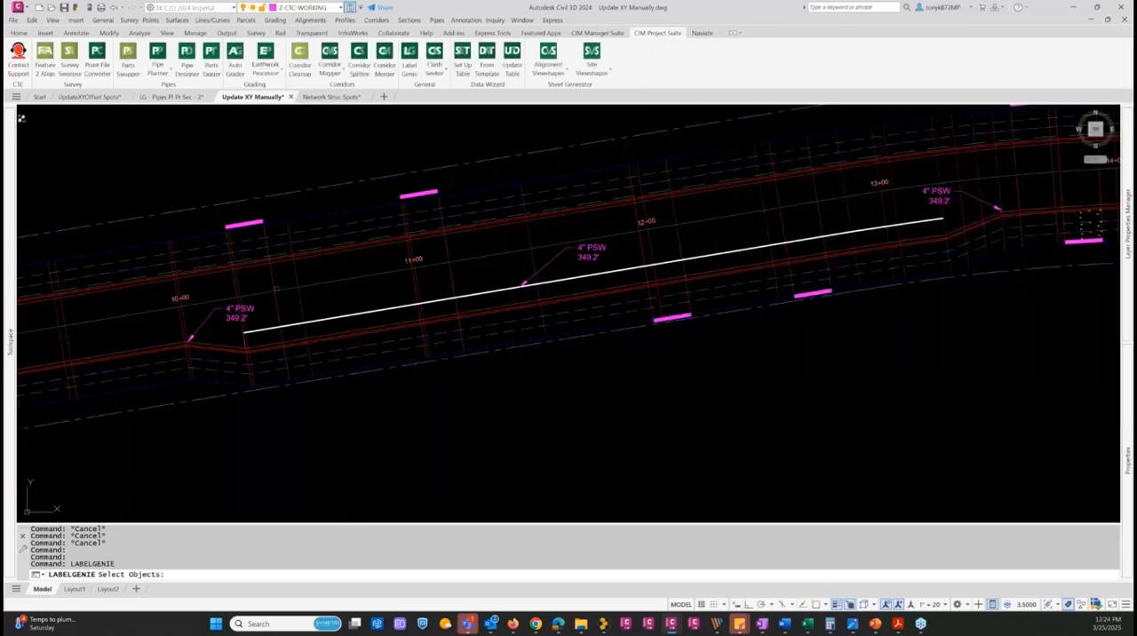
pyautogui.click(611, 246)
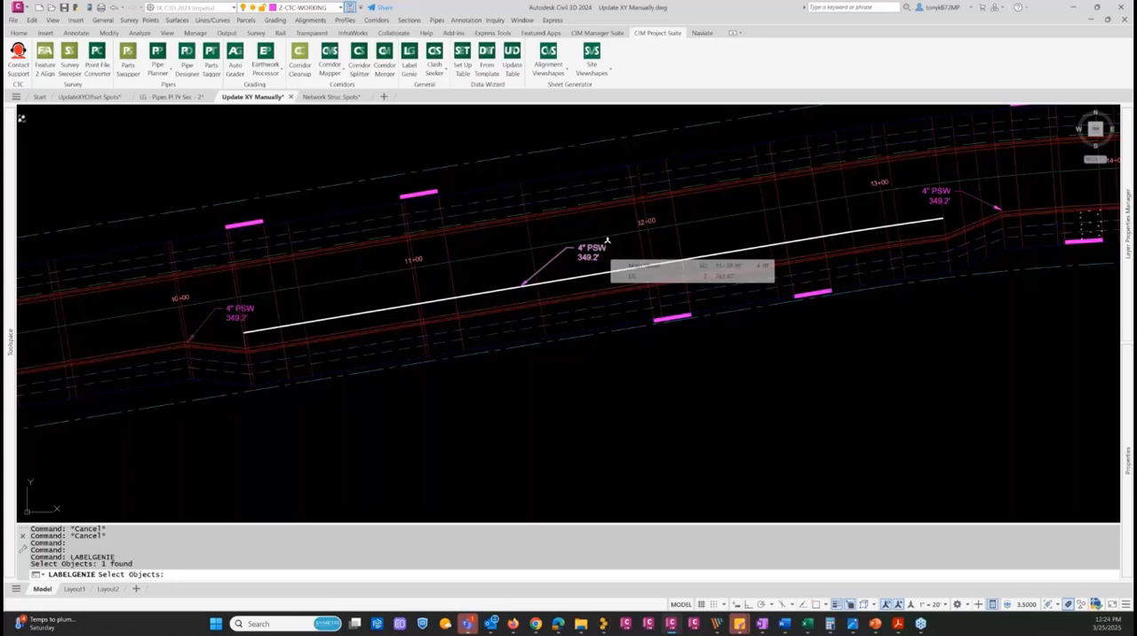
pyautogui.click(921, 193)
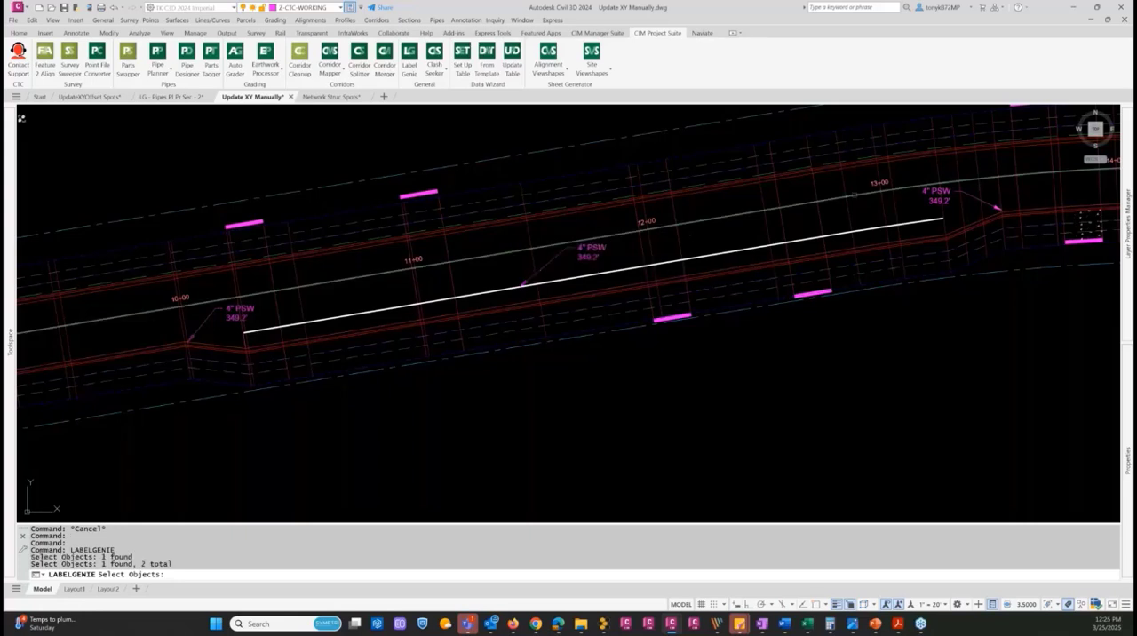
pyautogui.click(929, 188)
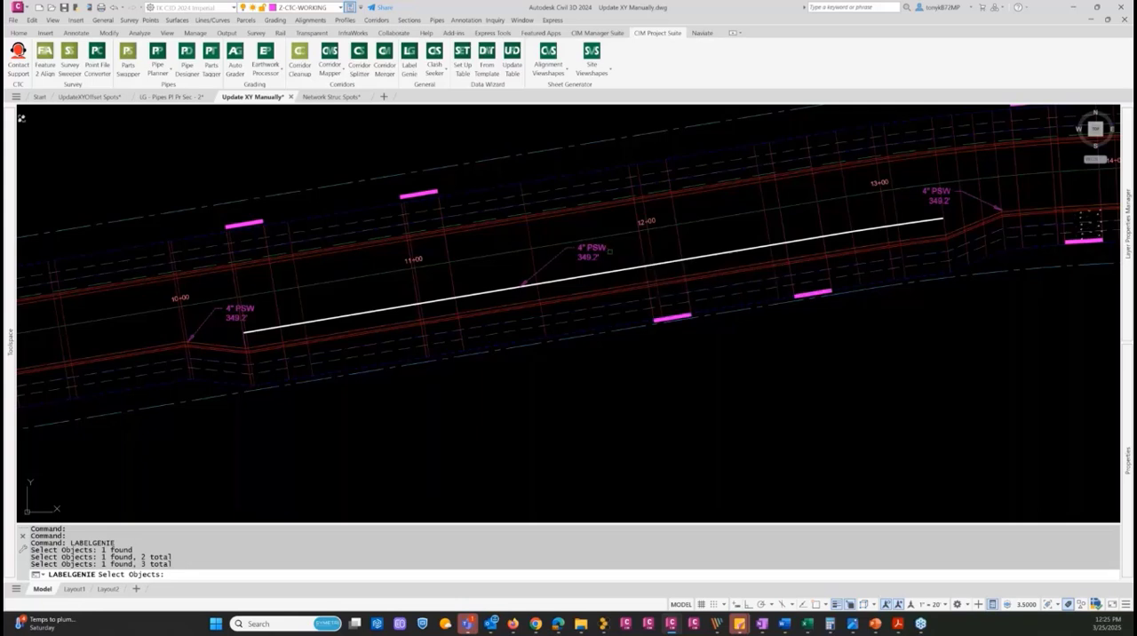
pyautogui.press('Return')
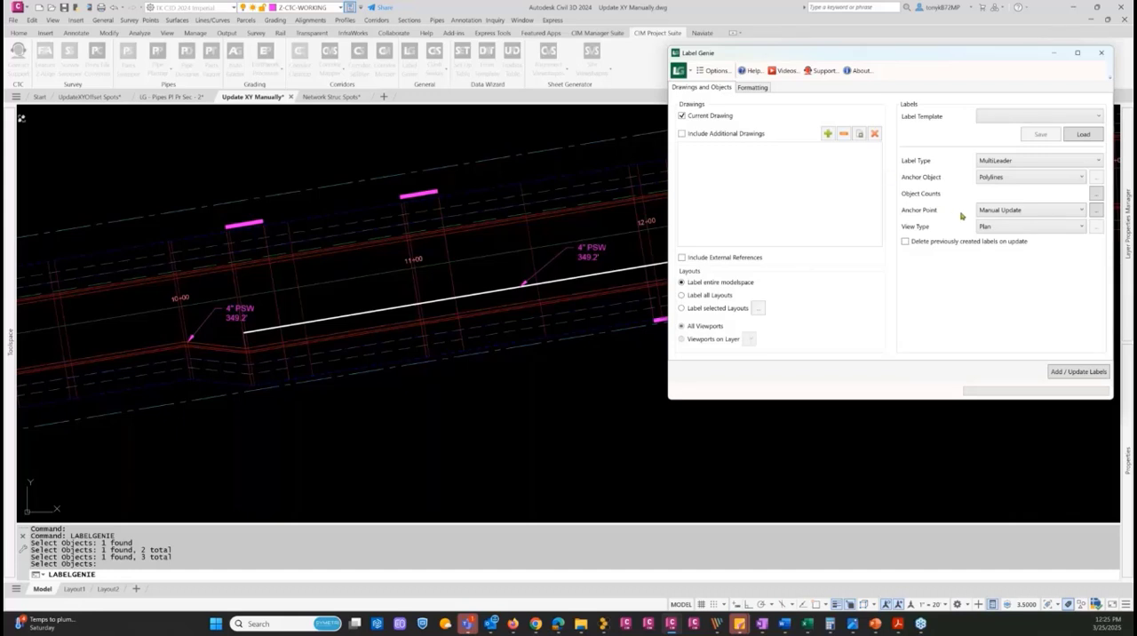
# Update the three picked labels to match the adjusted polyline and dismiss the status report
pyautogui.click(1071, 373)
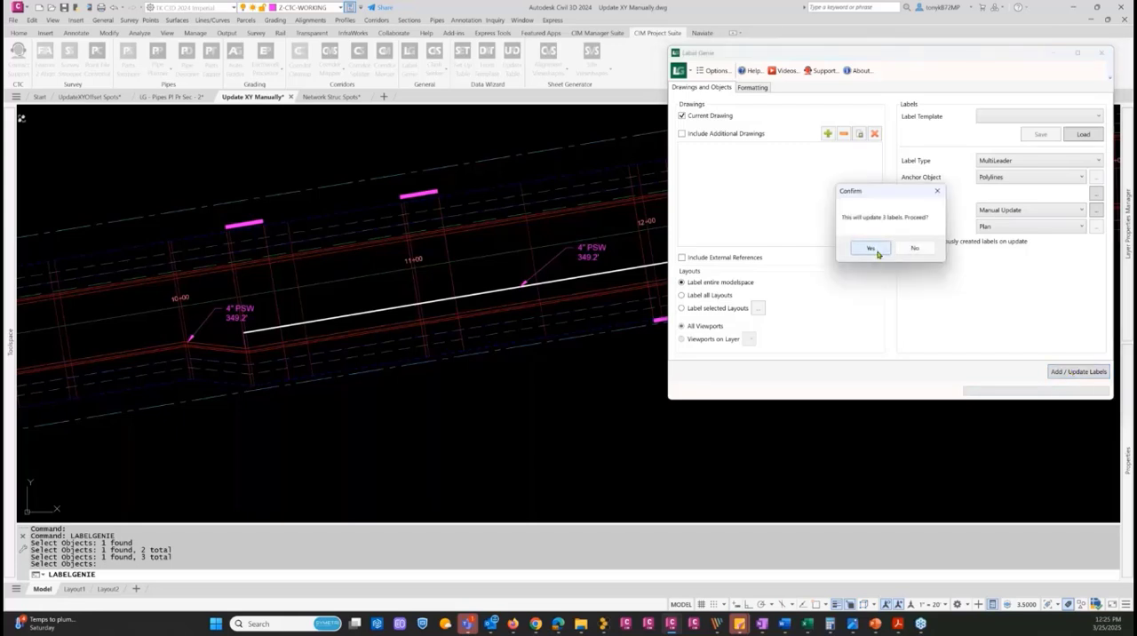
pyautogui.click(874, 250)
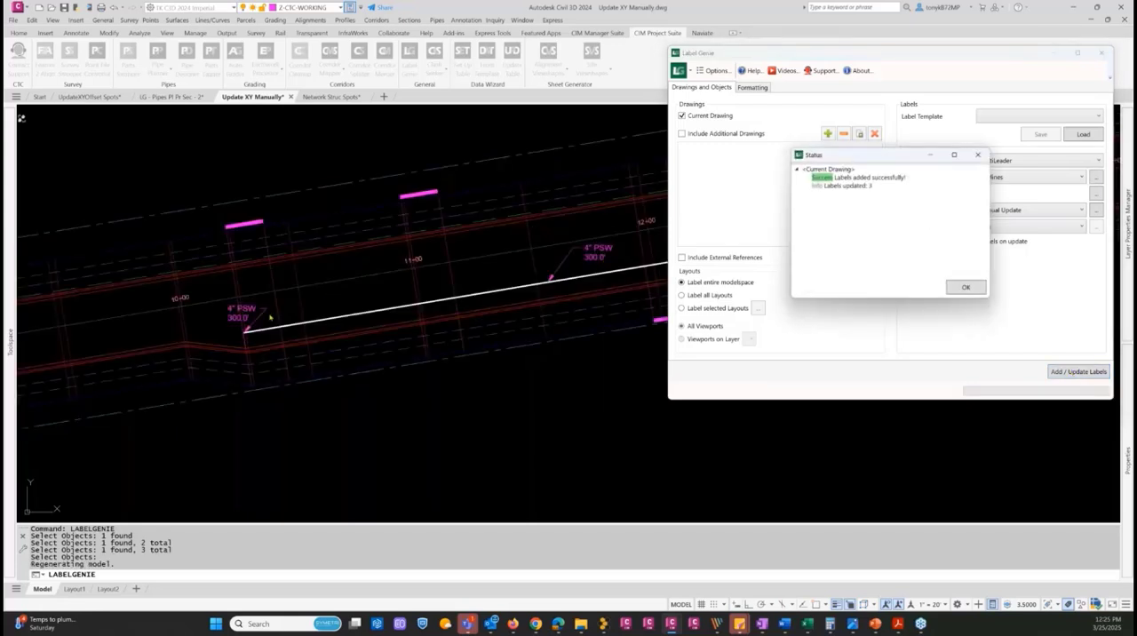
pyautogui.click(966, 287)
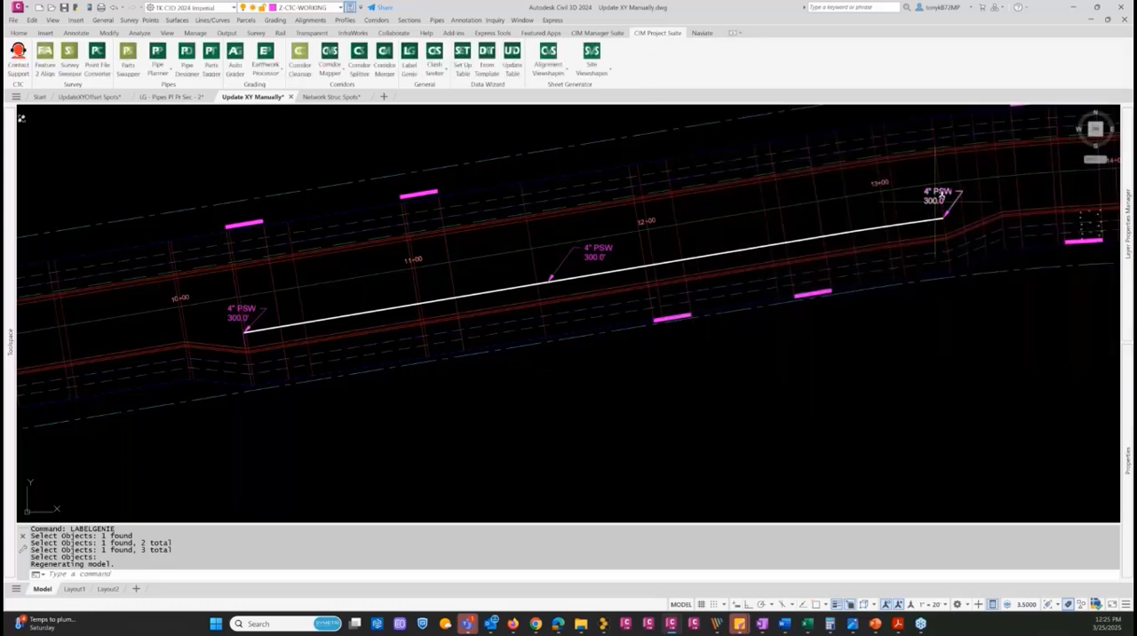
# Switch to the Network Struc Spots drawing and open Label Genie there
pyautogui.press('ctrl')
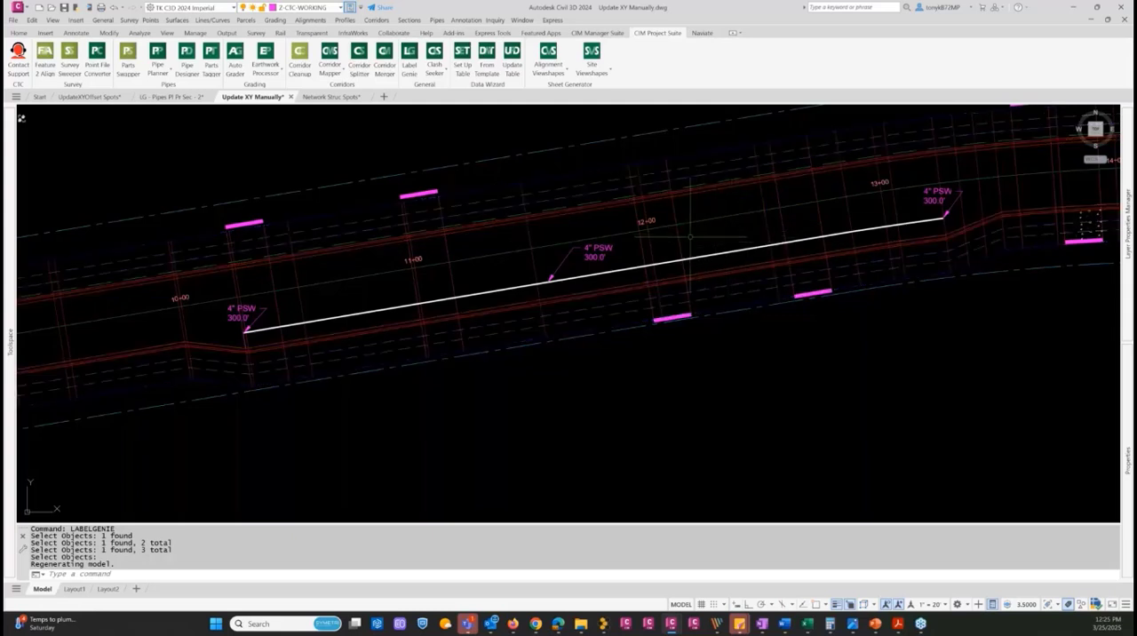
pyautogui.moveTo(687, 228)
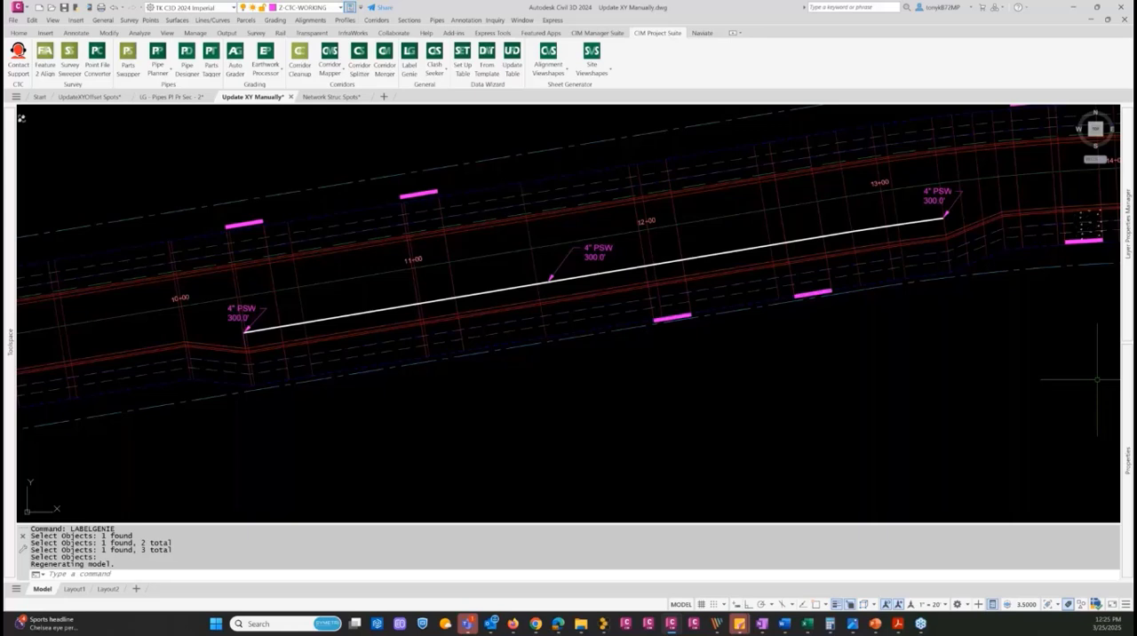
pyautogui.click(327, 98)
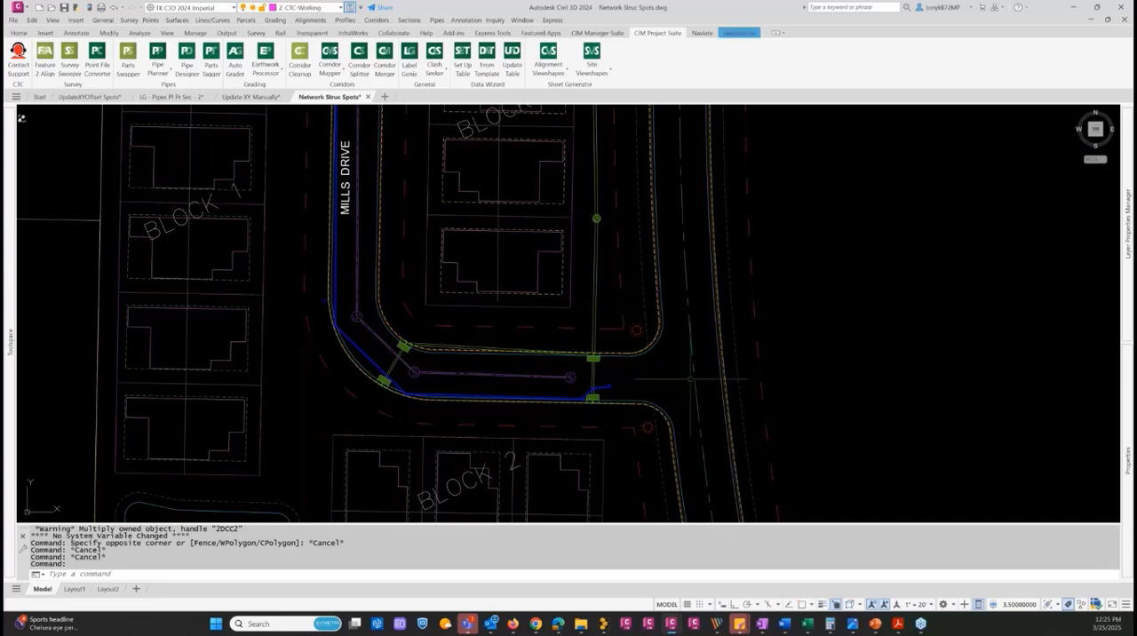
pyautogui.moveTo(691, 379); pyautogui.dragTo(782, 344, button='middle')
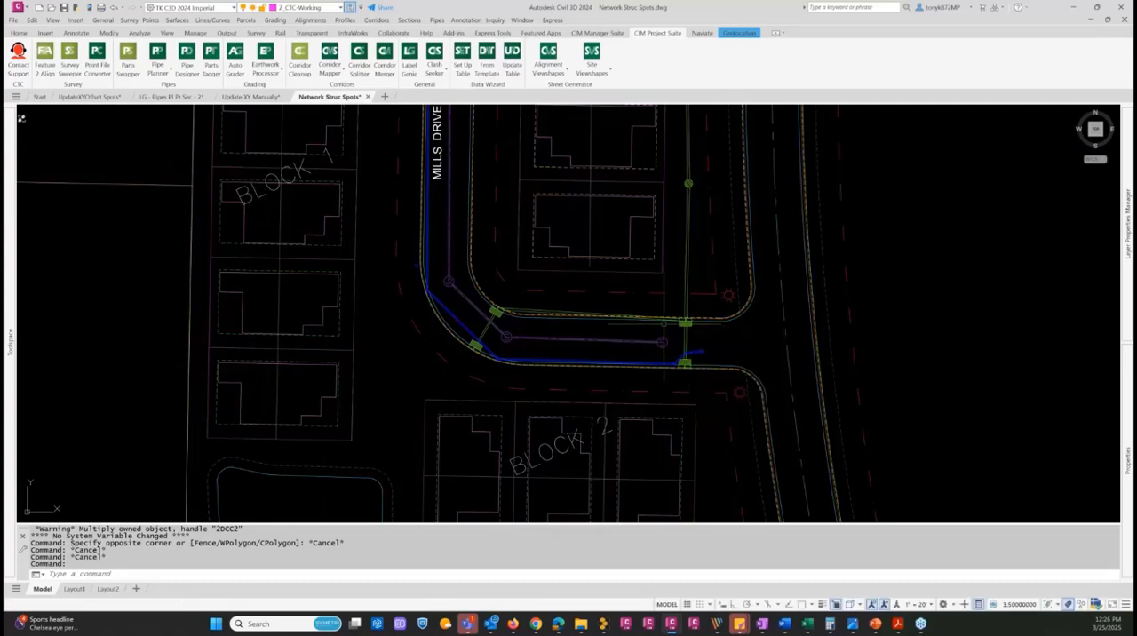
pyautogui.press('Escape')
pyautogui.press('Escape')
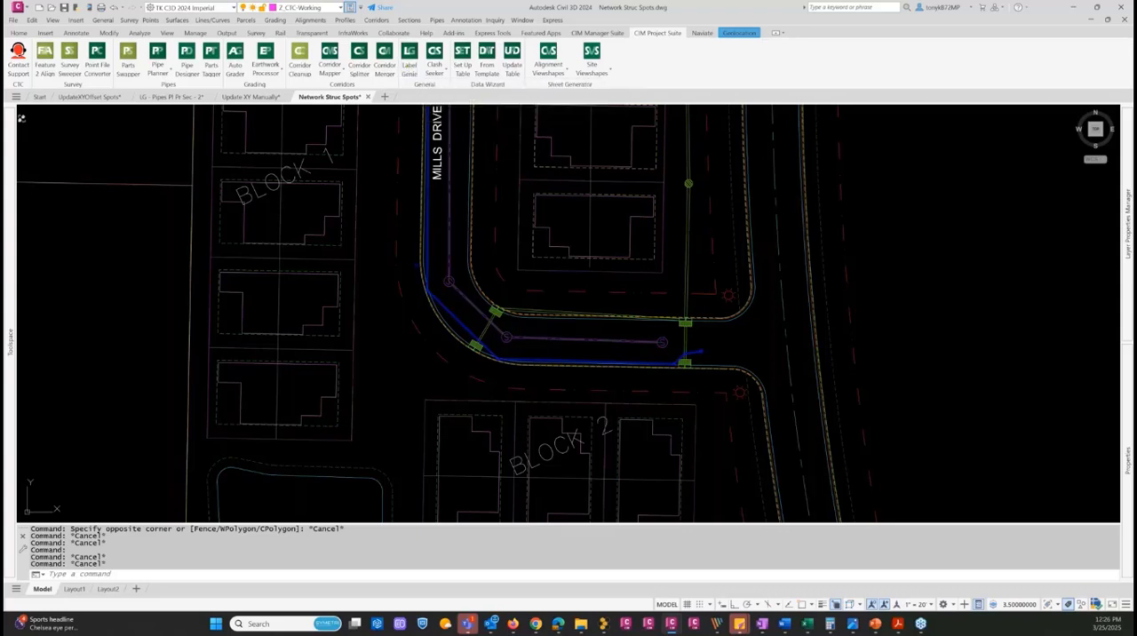
pyautogui.click(410, 59)
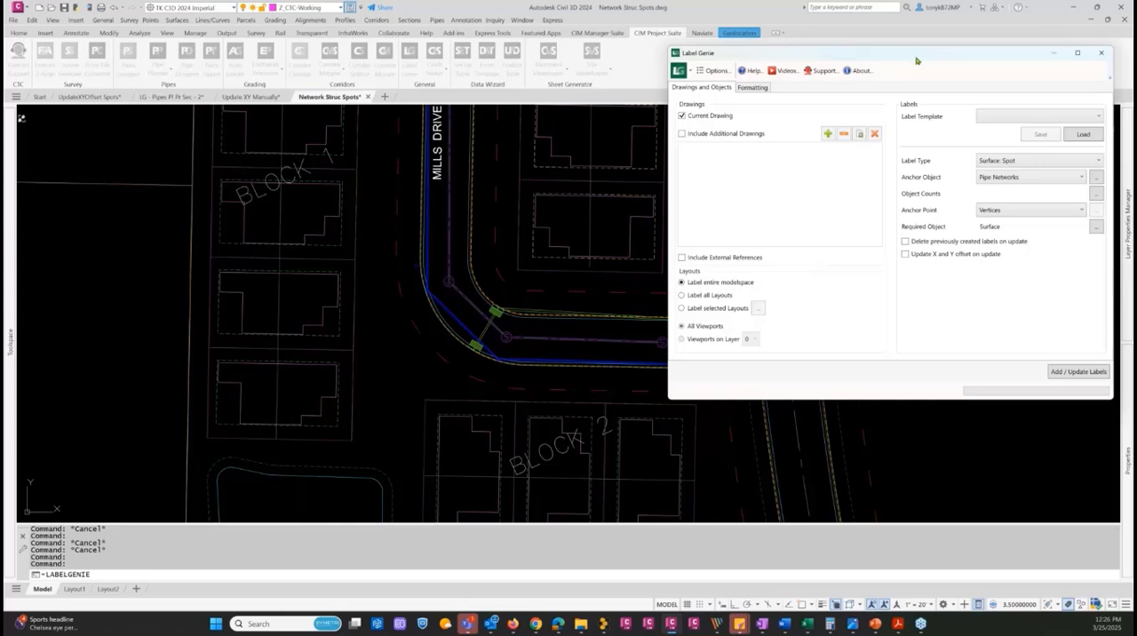
pyautogui.moveTo(916, 60); pyautogui.dragTo(908, 73)
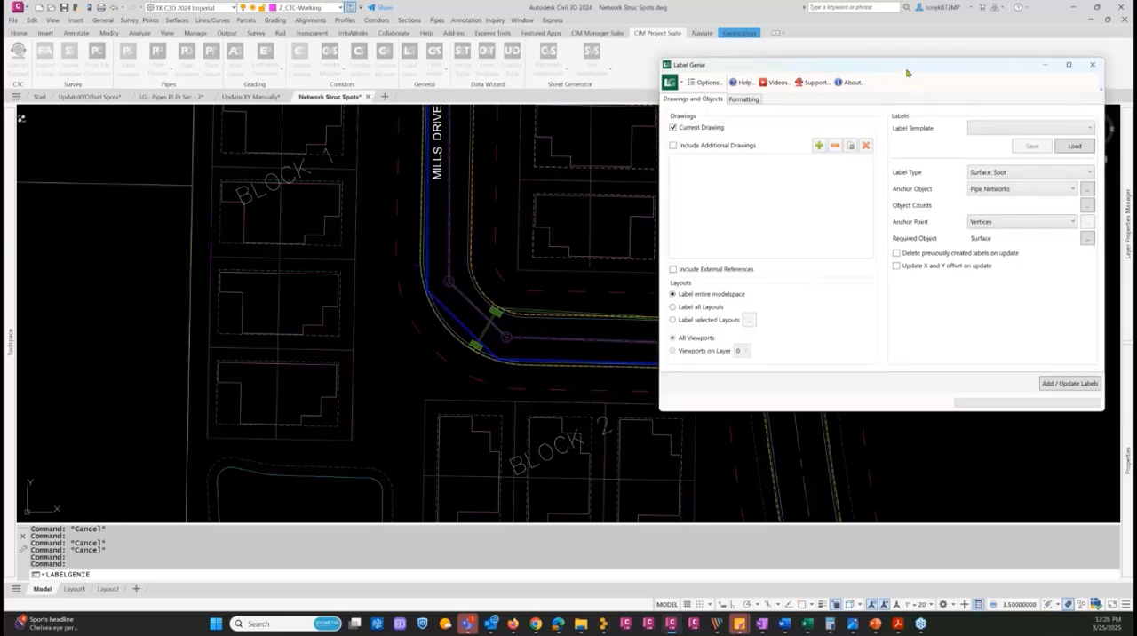
# Review the label type and anchor object choices, keeping Surface: Spot and Pipe Networks
pyautogui.click(1028, 174)
pyautogui.click(1031, 173)
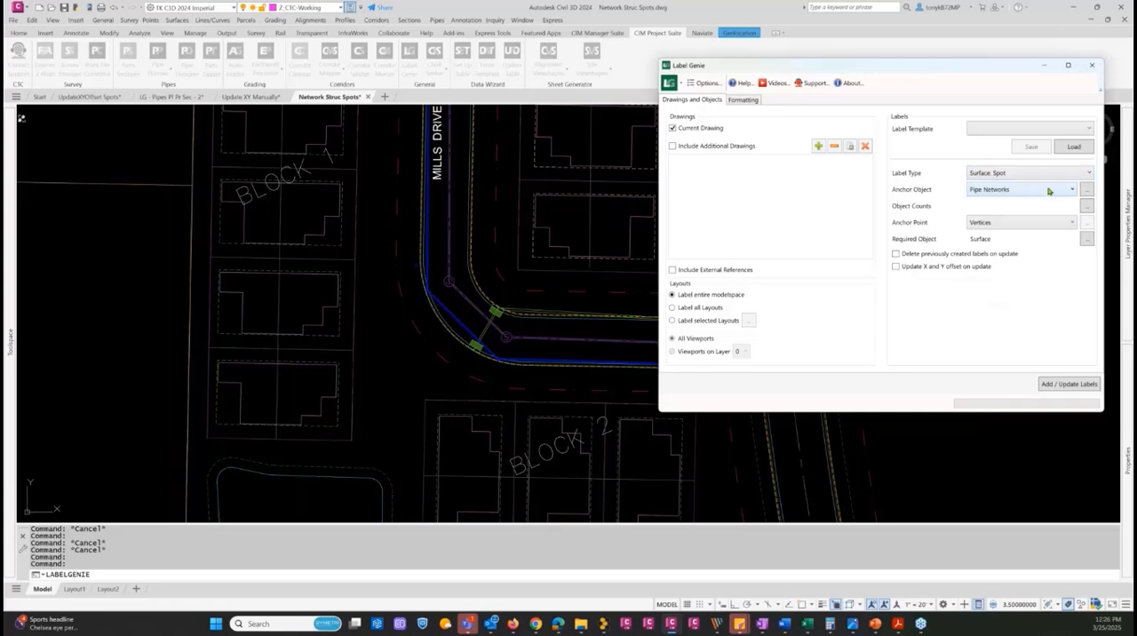
pyautogui.click(1045, 191)
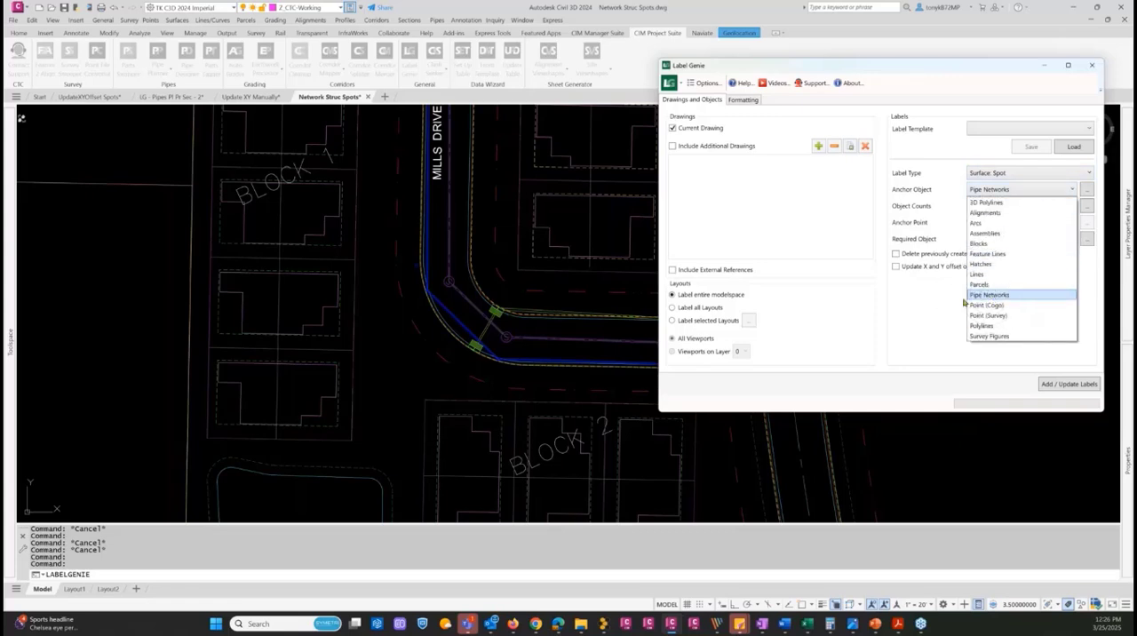
pyautogui.click(949, 308)
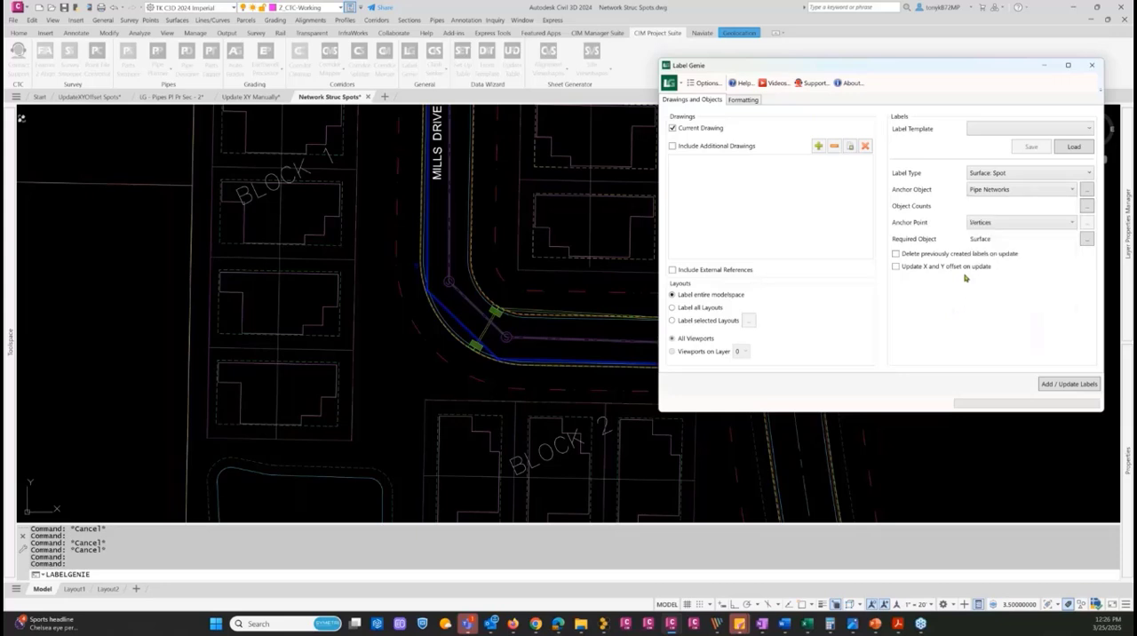
# Remove Storm 2A from the included pipe networks in the anchor object selection, keeping Sanitary Ph 1A
pyautogui.click(1085, 190)
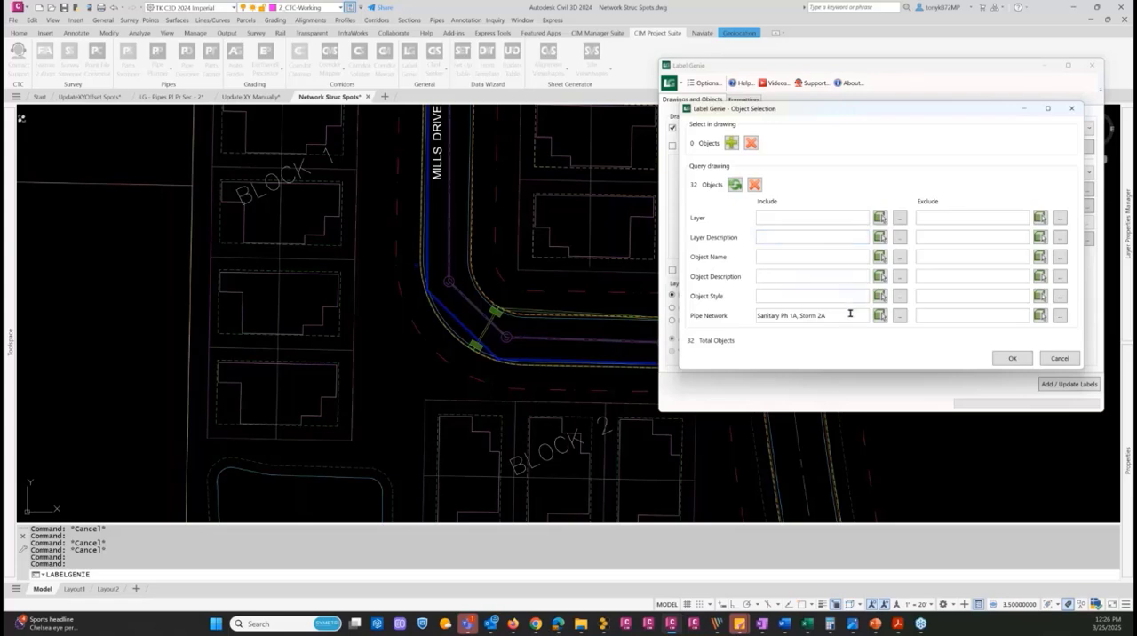
pyautogui.click(898, 318)
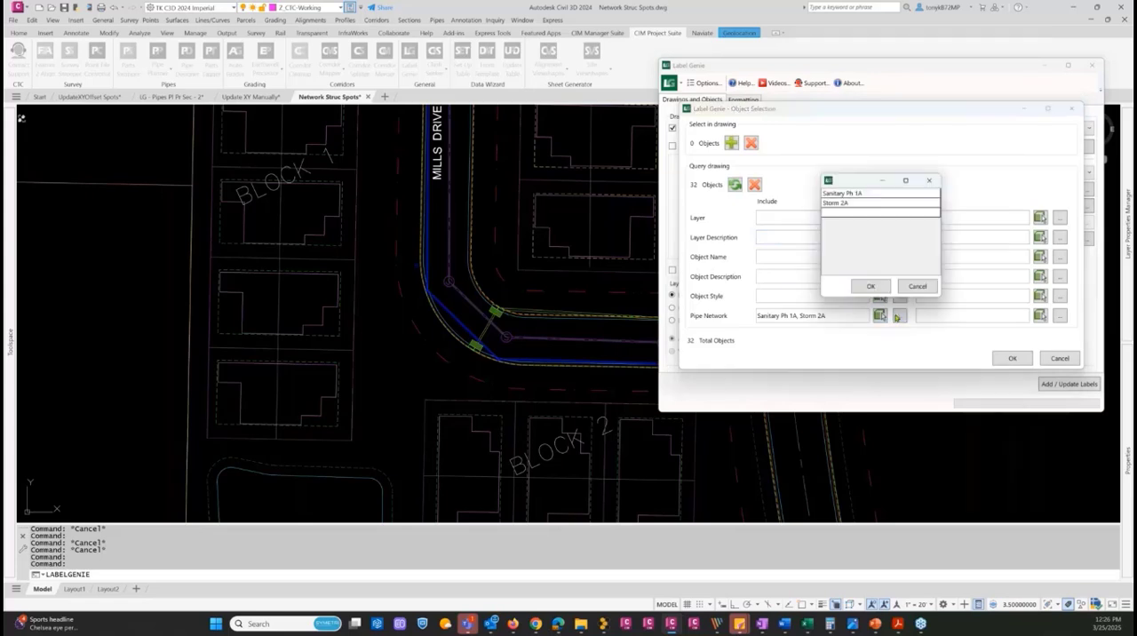
pyautogui.click(860, 205)
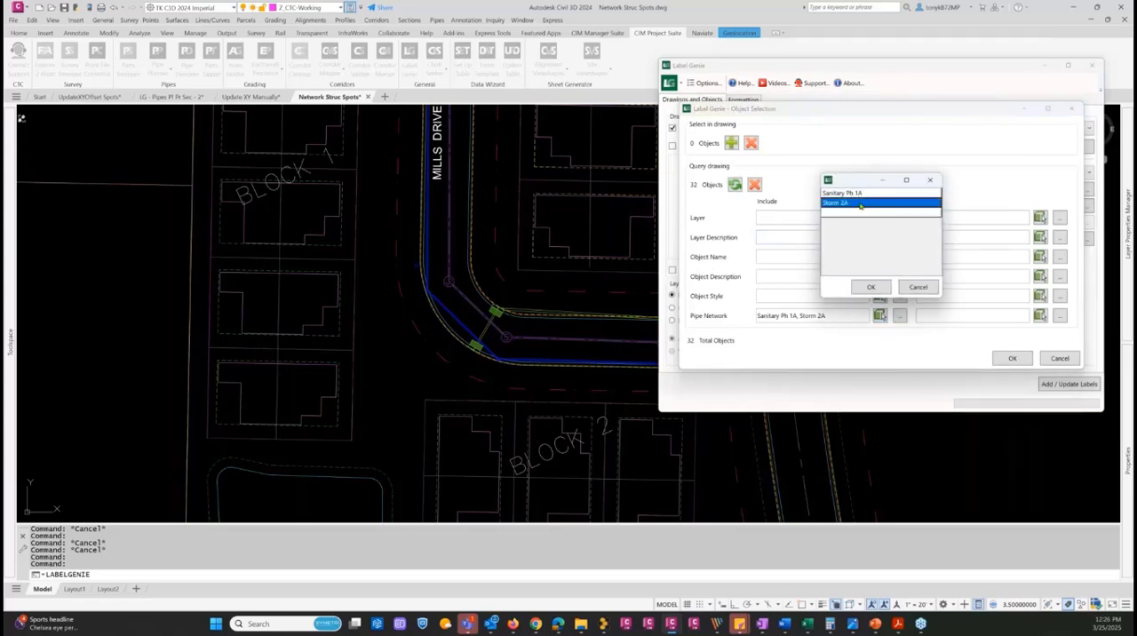
pyautogui.click(870, 288)
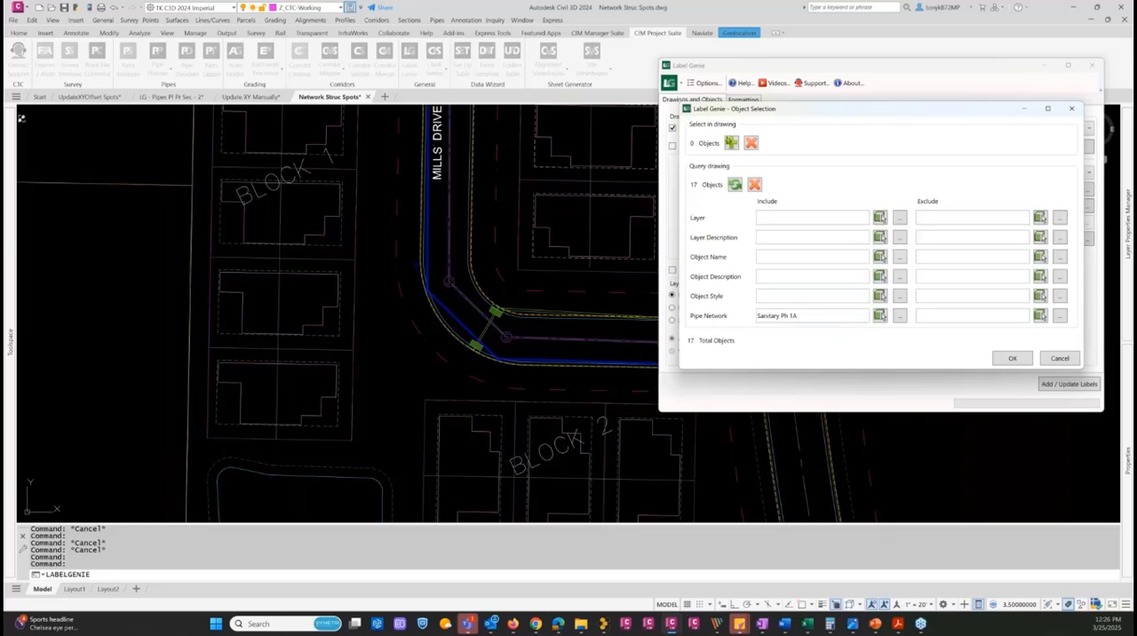
# Pick individual storm inlets in the drawing as extra anchor objects: the north one at the Mills Drive bend and the two farther east
pyautogui.click(731, 142)
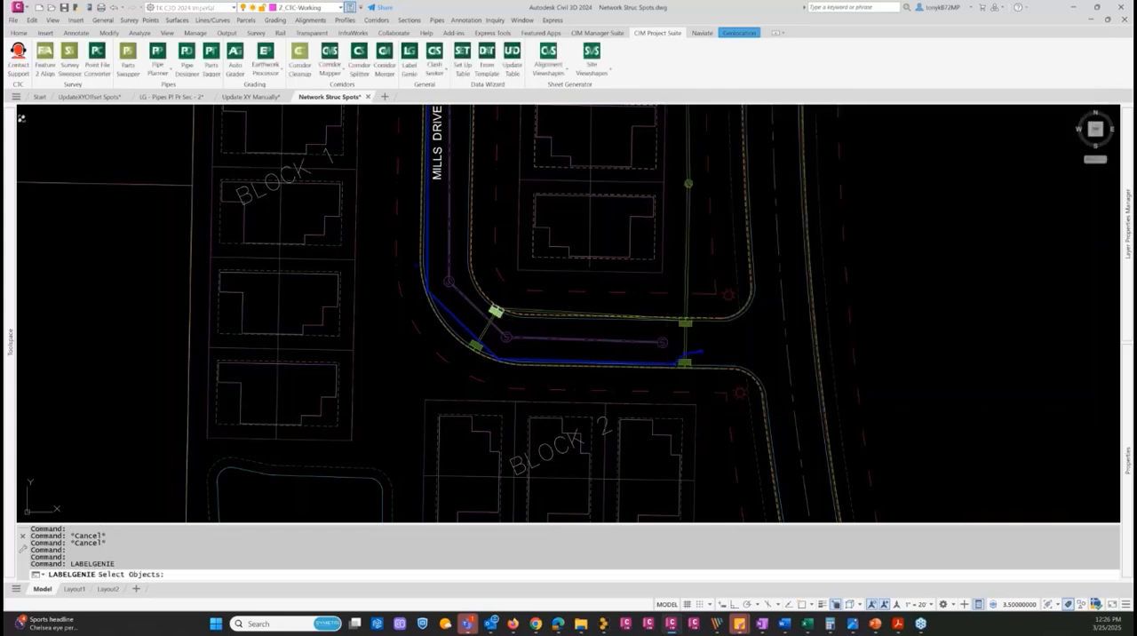
pyautogui.click(490, 320)
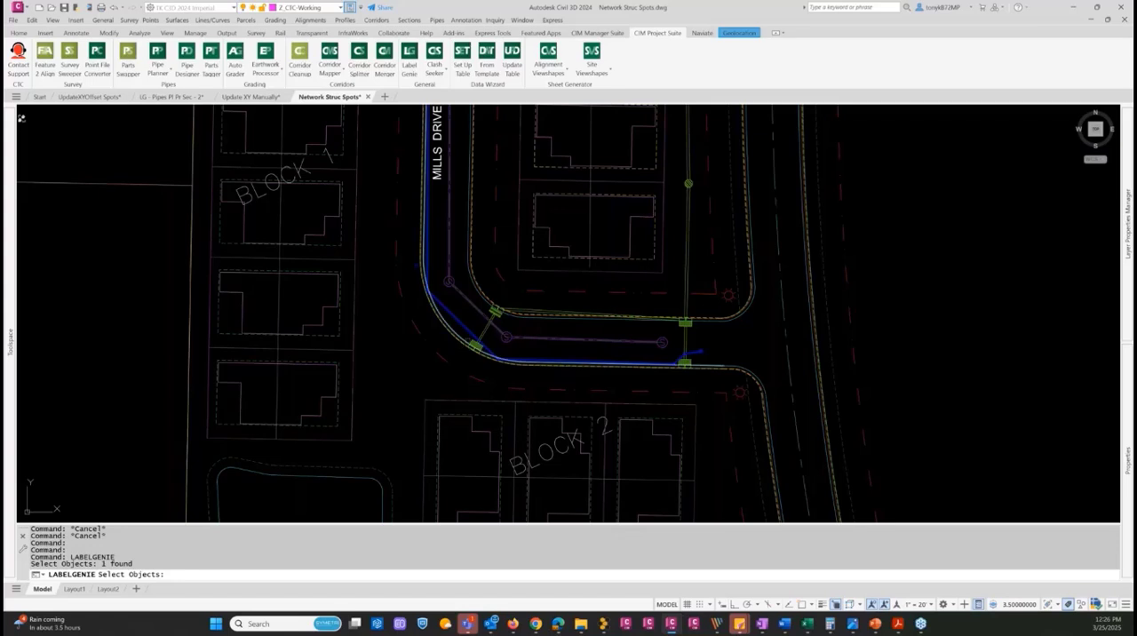
pyautogui.click(476, 345)
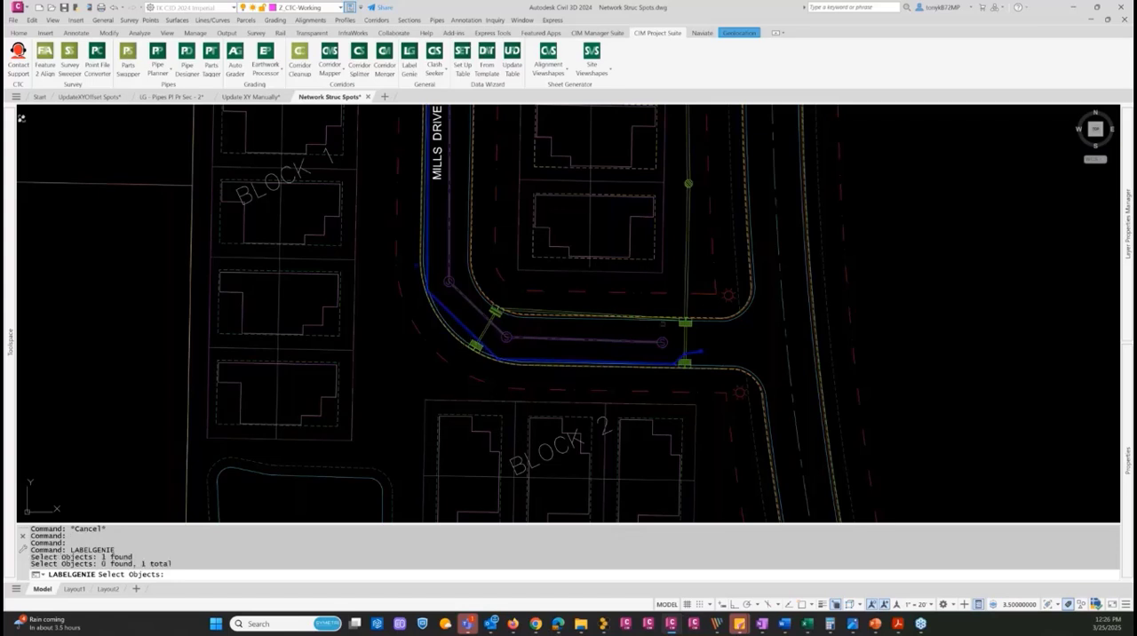
pyautogui.click(683, 323)
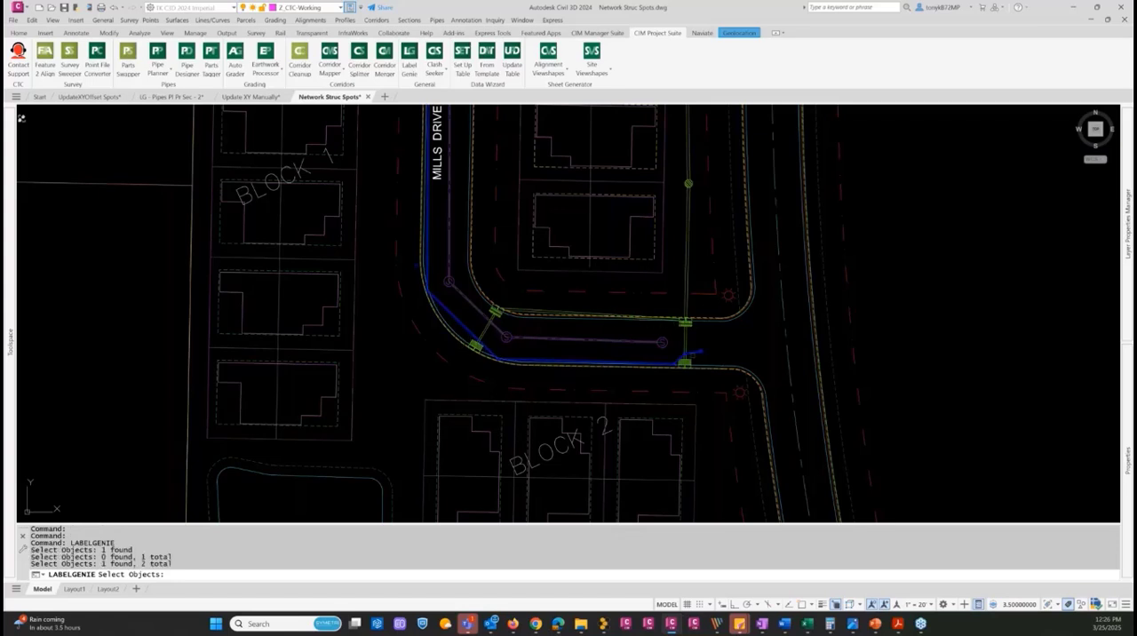
pyautogui.click(684, 363)
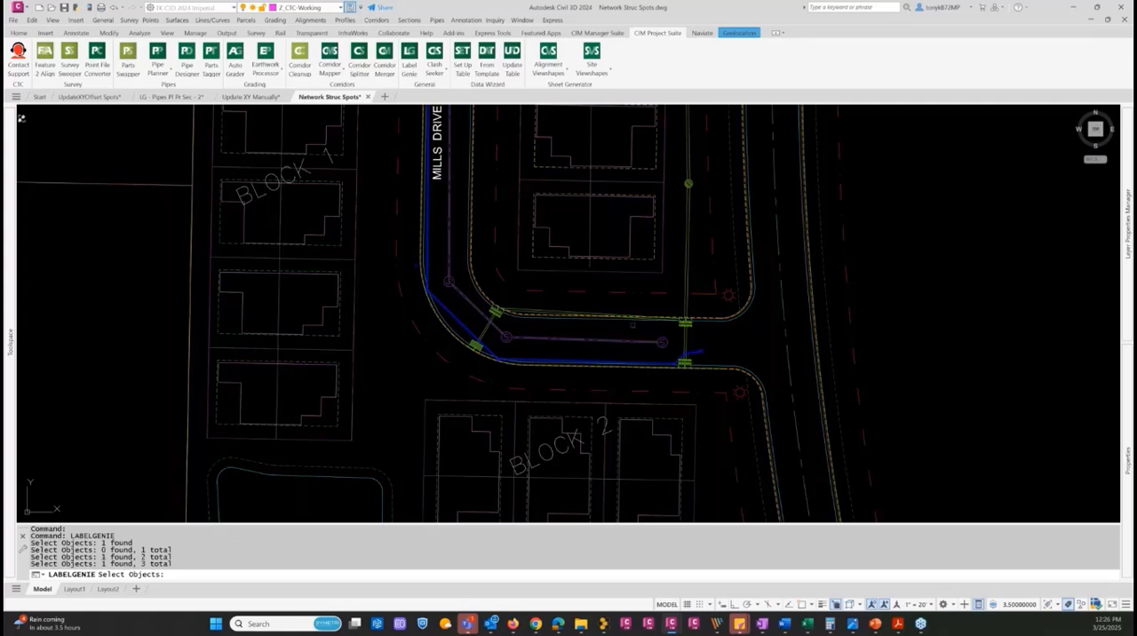
pyautogui.press('Return')
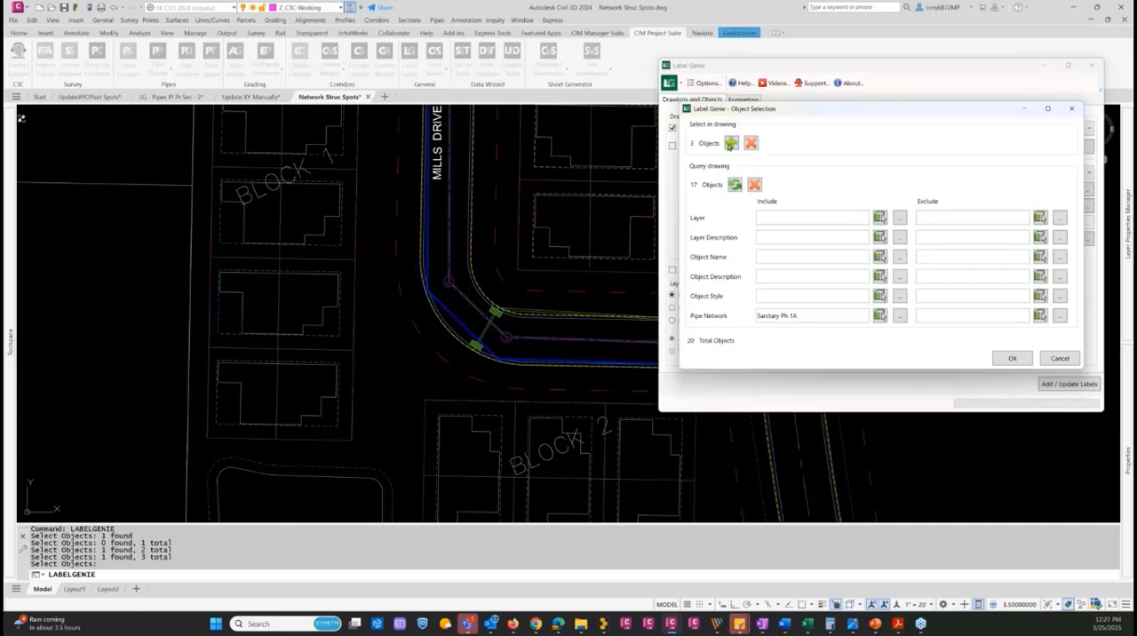
# Add the missed southwest inlet at the Mills Drive bend to the picked objects and accept the object selection
pyautogui.click(730, 144)
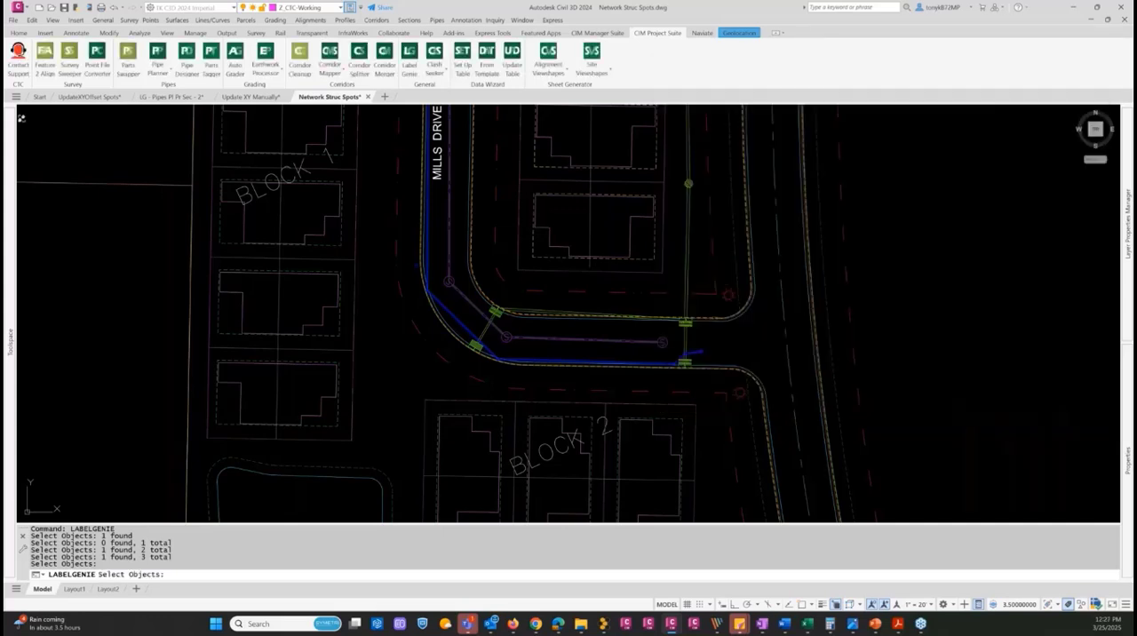
pyautogui.scroll(4, 497, 350)
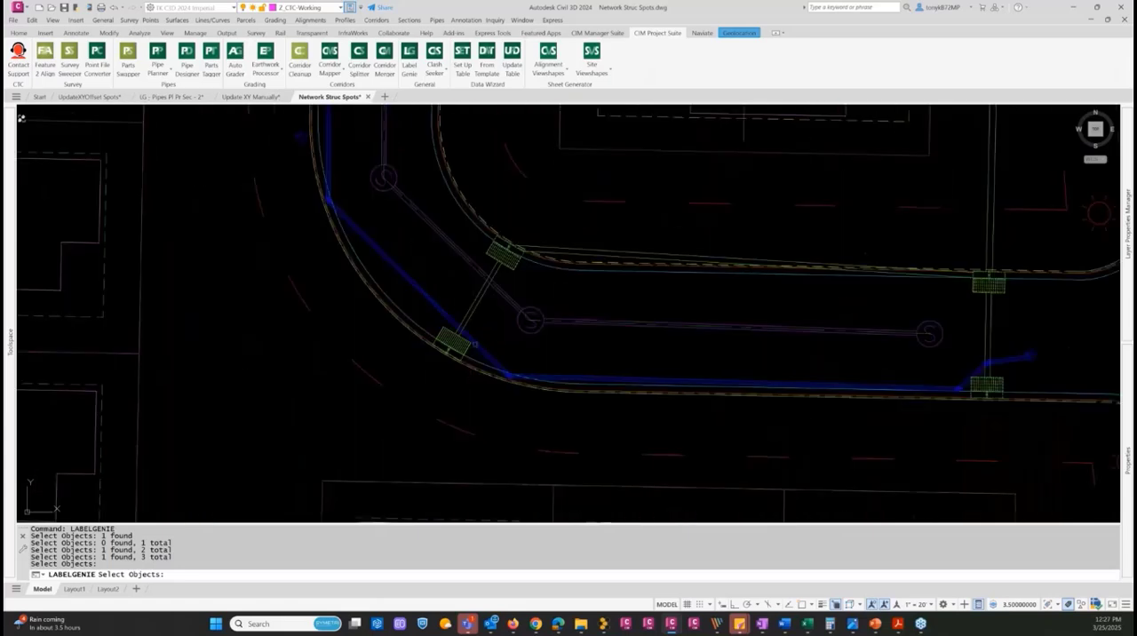
pyautogui.click(441, 328)
pyautogui.click(443, 330)
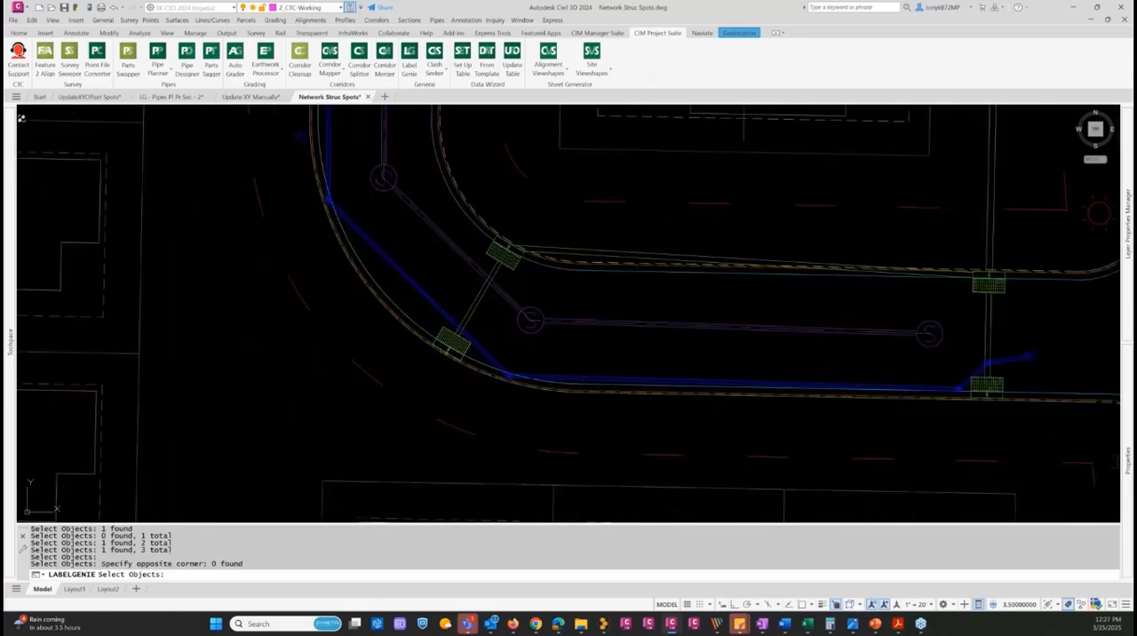
pyautogui.click(451, 337)
pyautogui.press('Return')
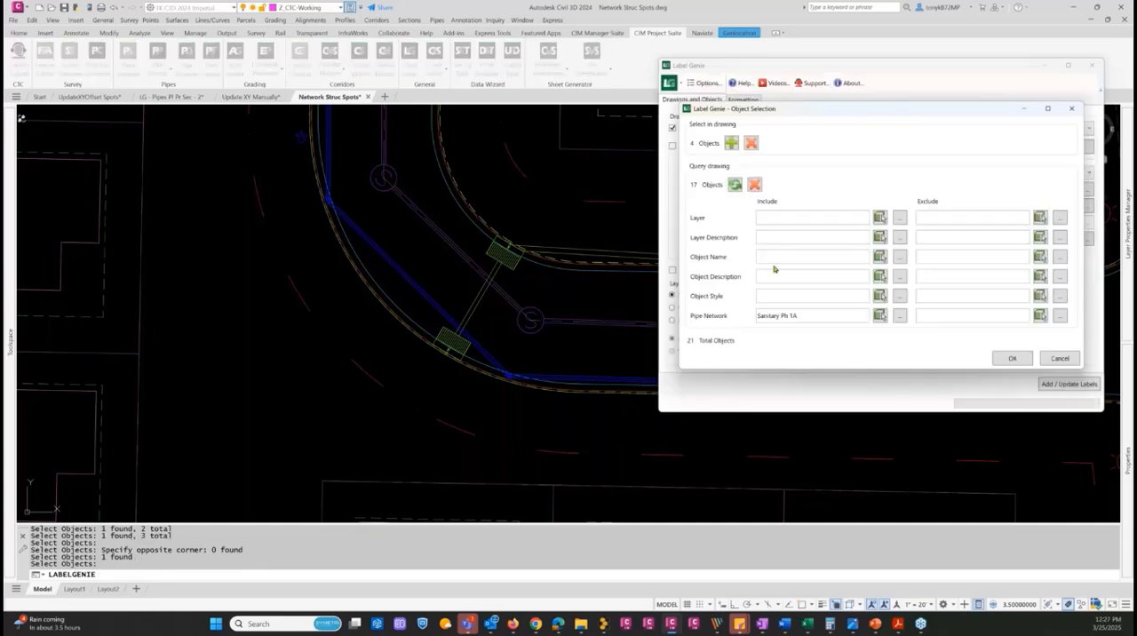
pyautogui.click(1008, 359)
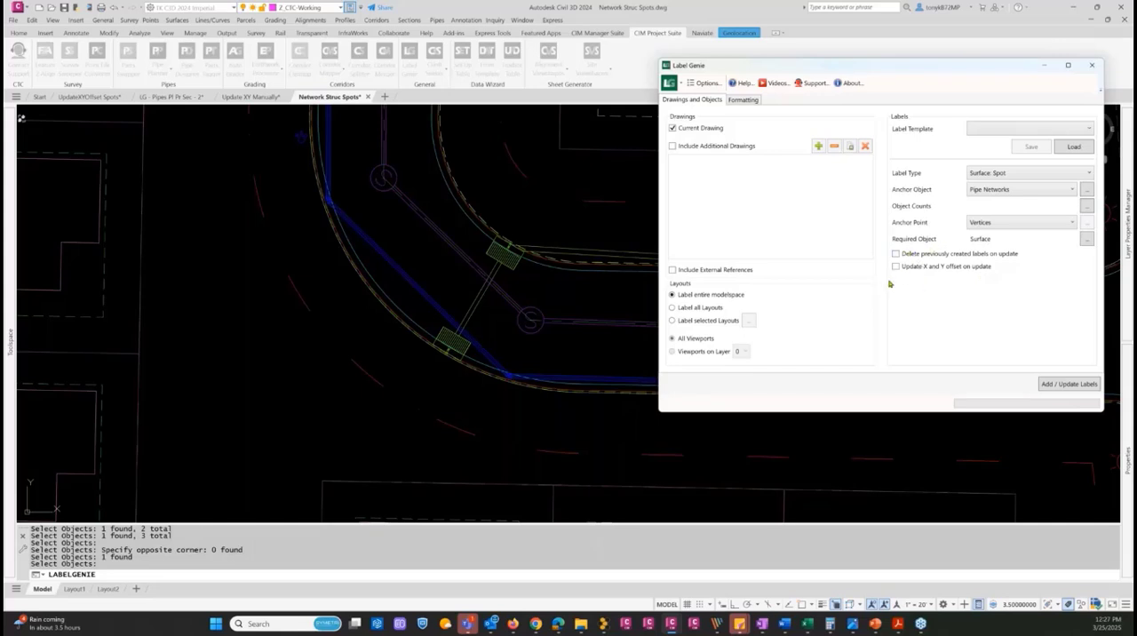
# Set the marker style to Basic Spot and add the surface spot labels to the selected pipe network objects
pyautogui.click(744, 99)
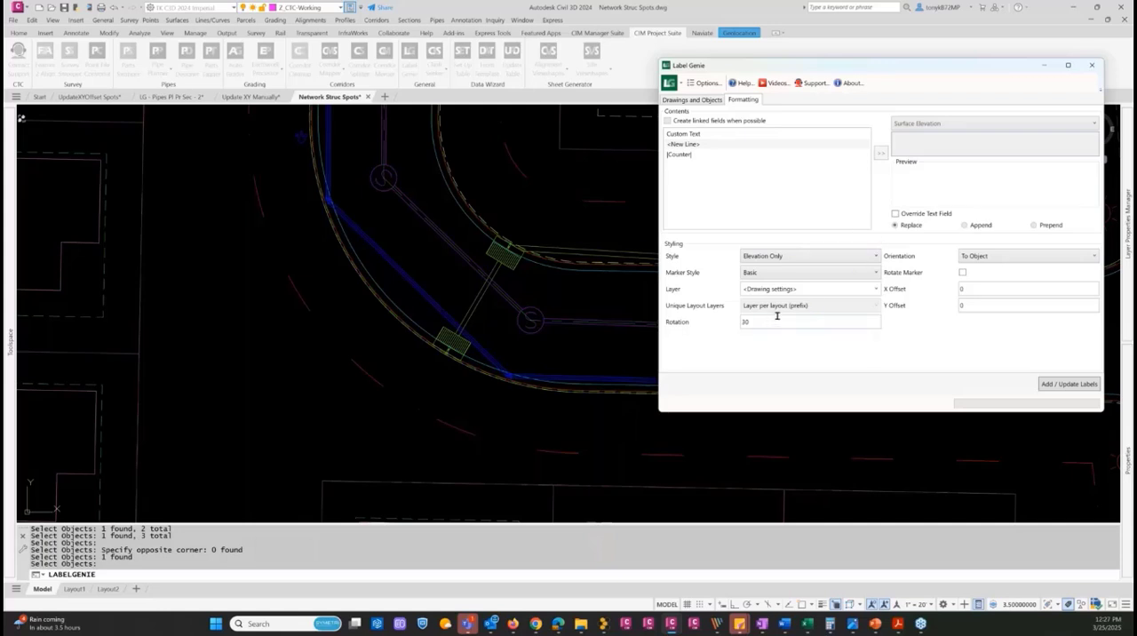
pyautogui.click(843, 273)
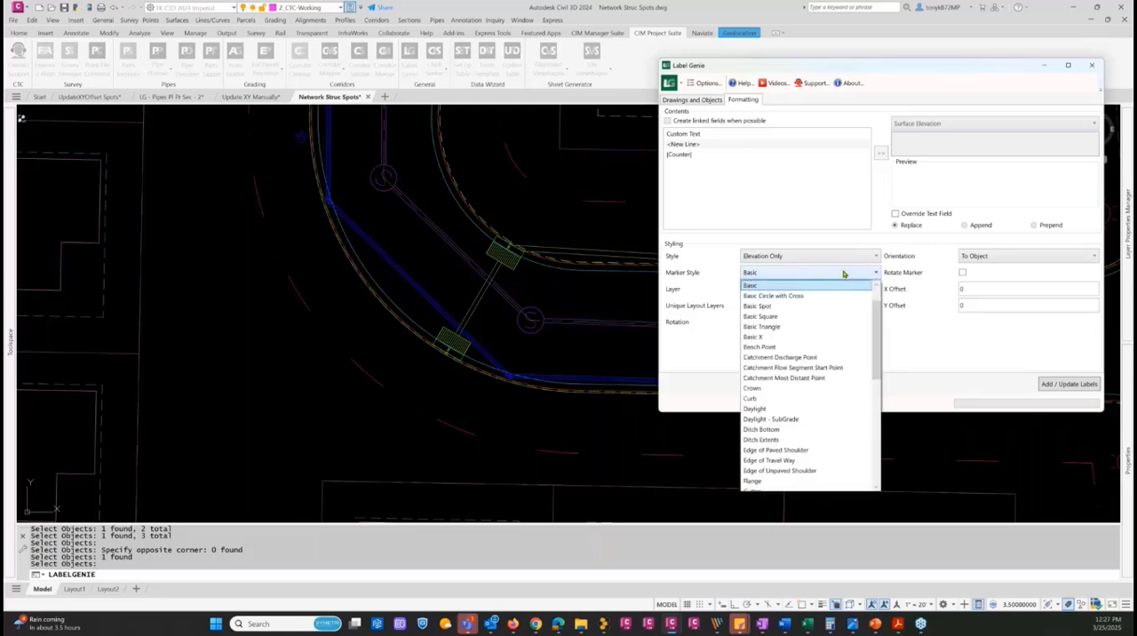
pyautogui.click(768, 307)
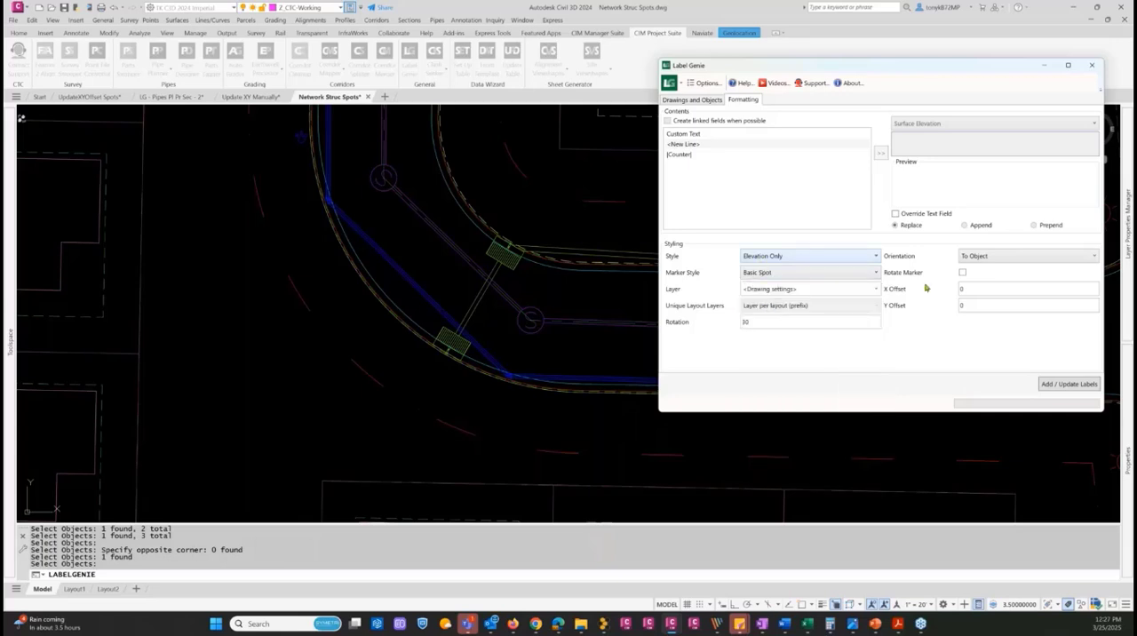
pyautogui.click(1048, 383)
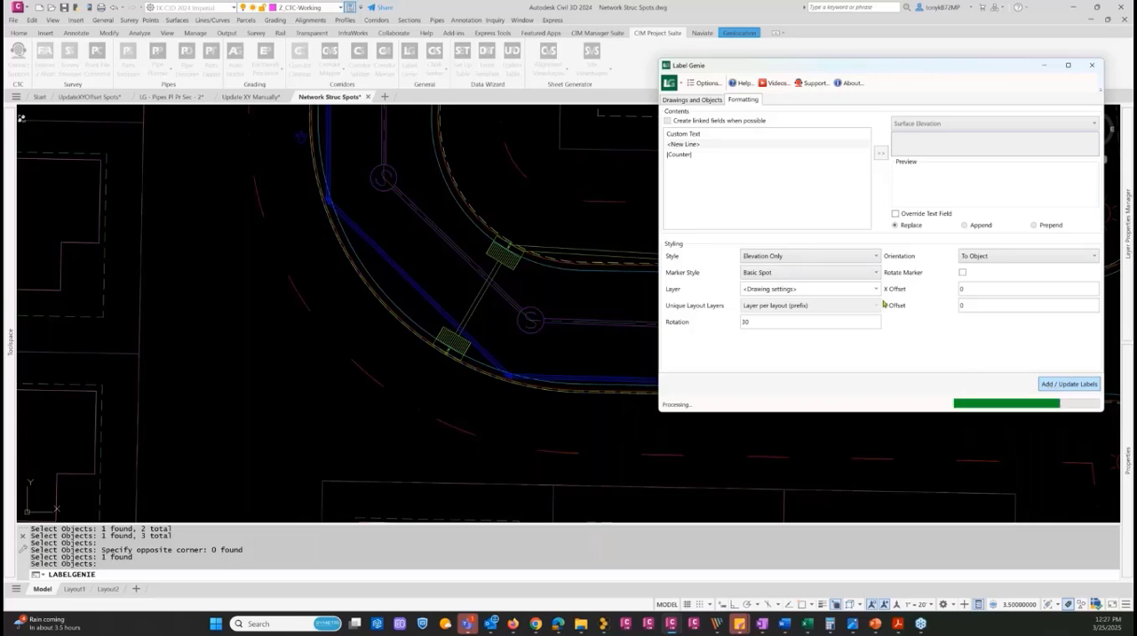
pyautogui.click(858, 261)
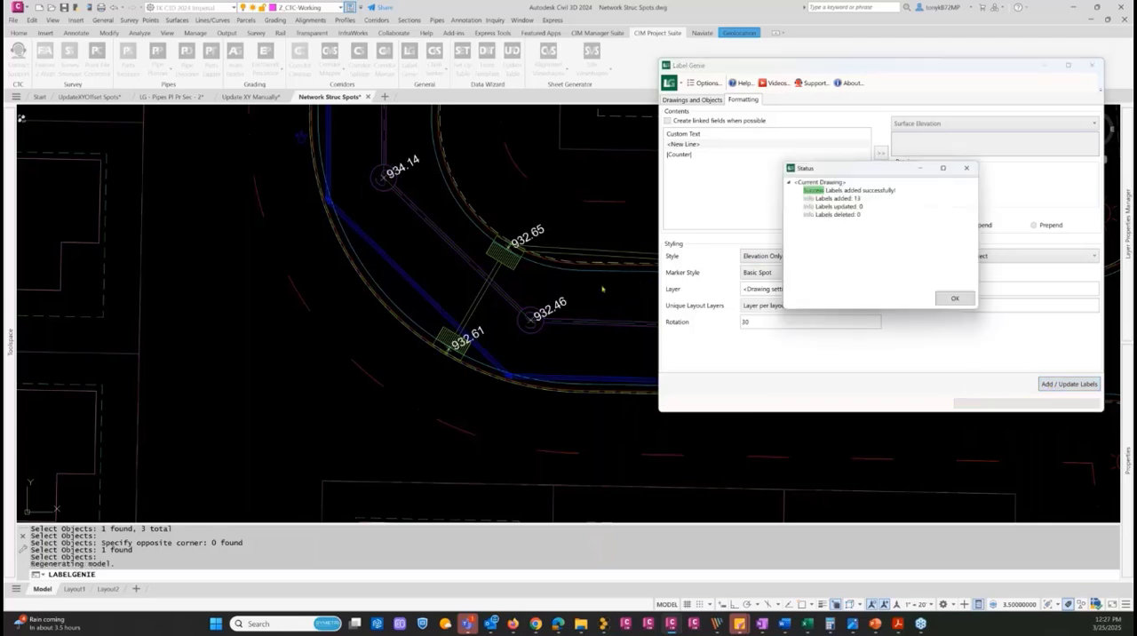
pyautogui.click(951, 298)
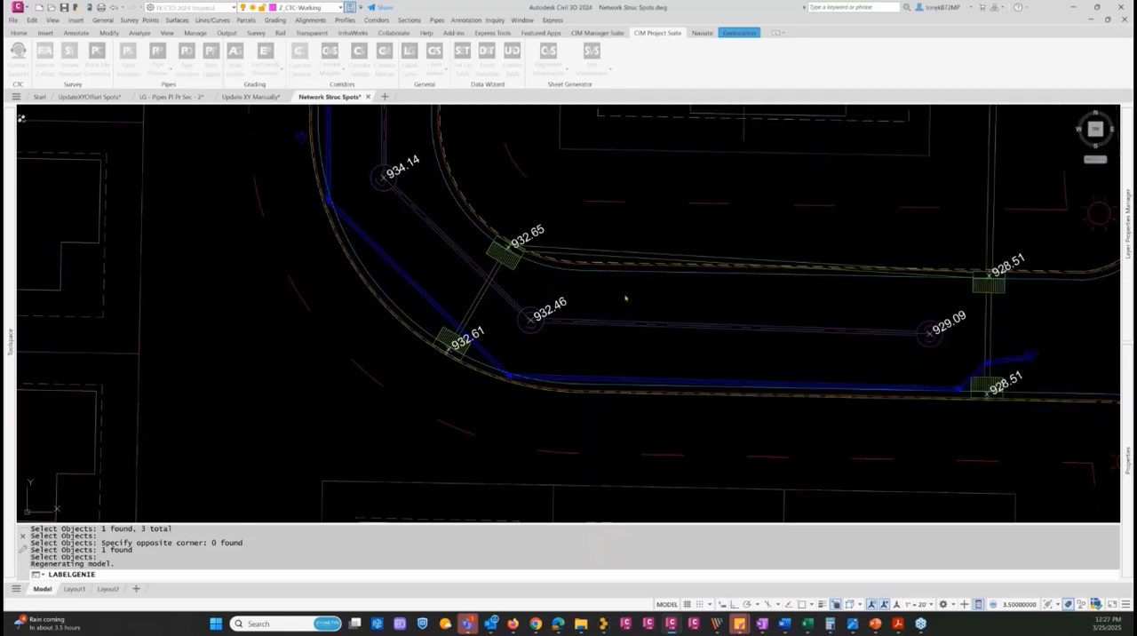
# Examine the new spot labels on the sanitary structures and picked inlets along Mills Drive and Mills Lane
pyautogui.scroll(-2, 657, 297)
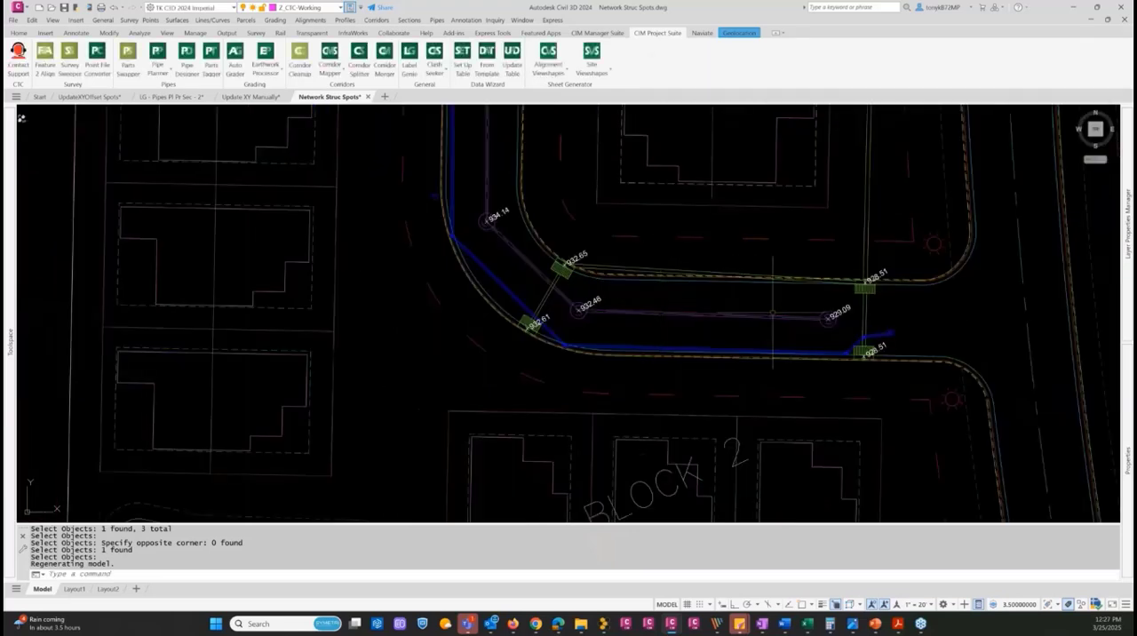
pyautogui.scroll(-3, 370, 169)
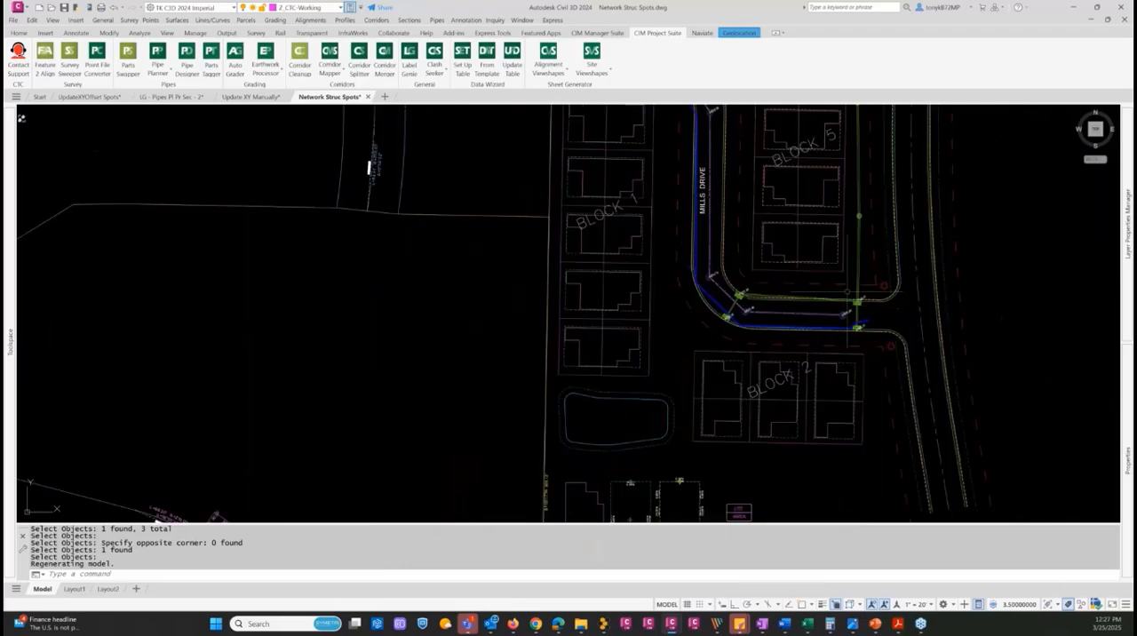
pyautogui.moveTo(370, 169); pyautogui.dragTo(301, 515, button='middle')
pyautogui.moveTo(668, 433); pyautogui.dragTo(647, 521, button='middle')
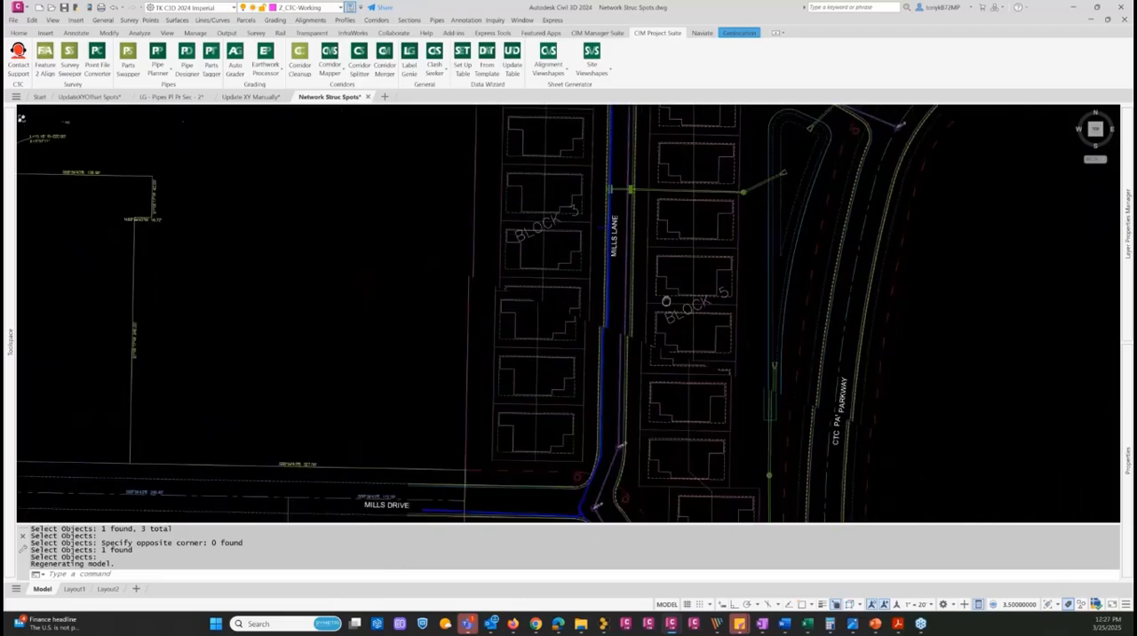
pyautogui.moveTo(667, 301)
pyautogui.mouseDown(button='middle')
pyautogui.moveTo(634, 434)
pyautogui.moveTo(630, 278)
pyautogui.mouseUp(button='middle')
pyautogui.moveTo(667, 424); pyautogui.dragTo(671, 265, button='middle')
pyautogui.moveTo(622, 407); pyautogui.dragTo(627, 244, button='middle')
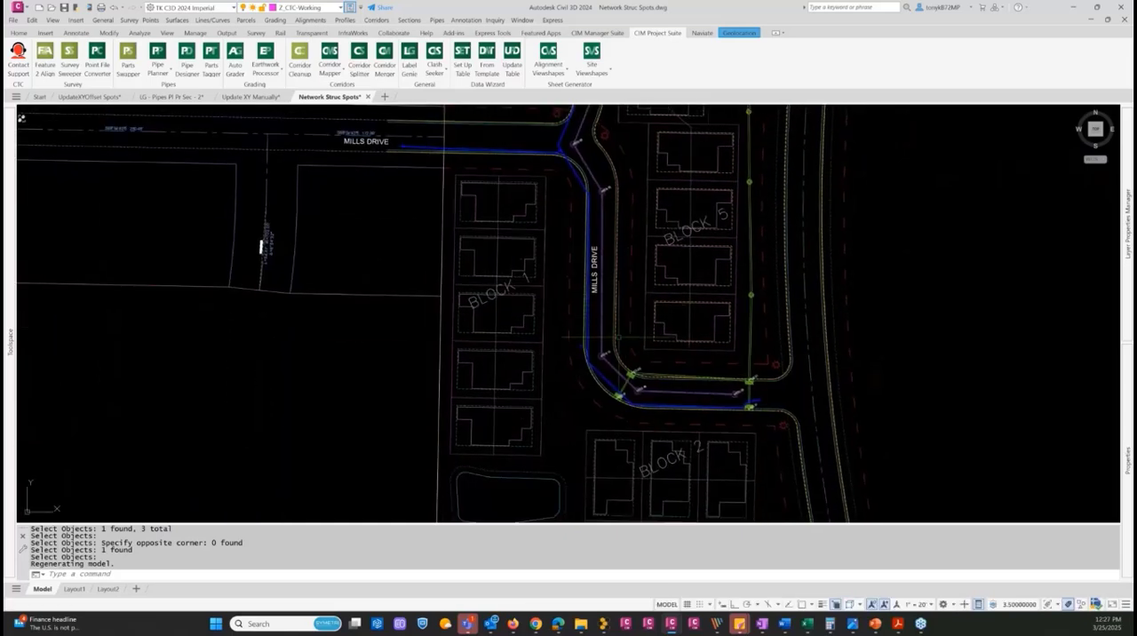
pyautogui.scroll(3, 611, 348)
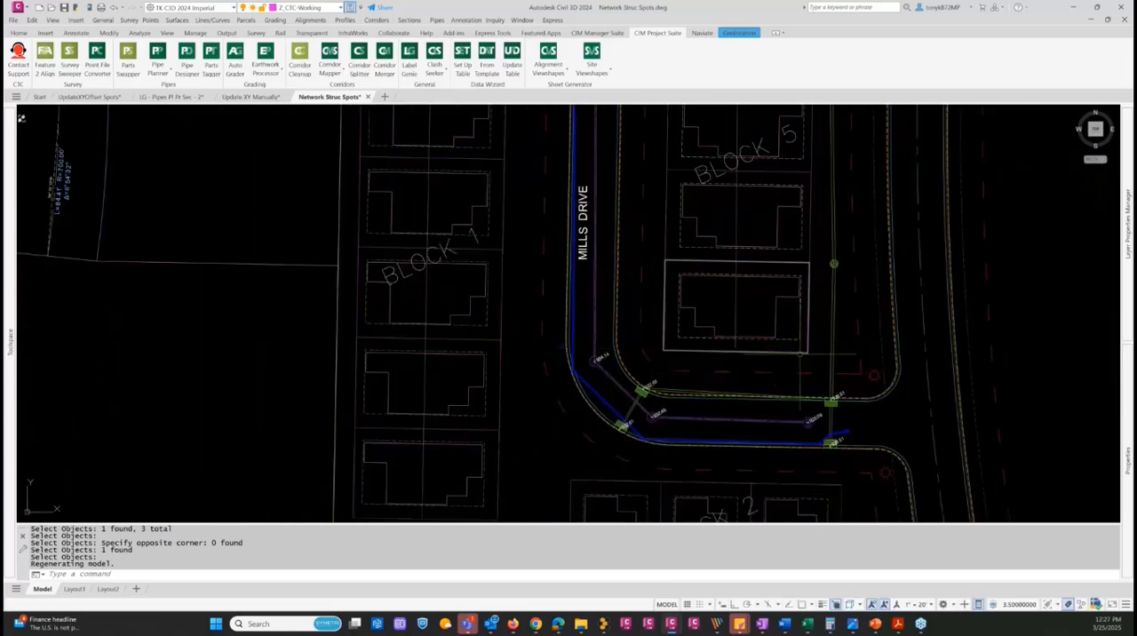
pyautogui.press('Escape')
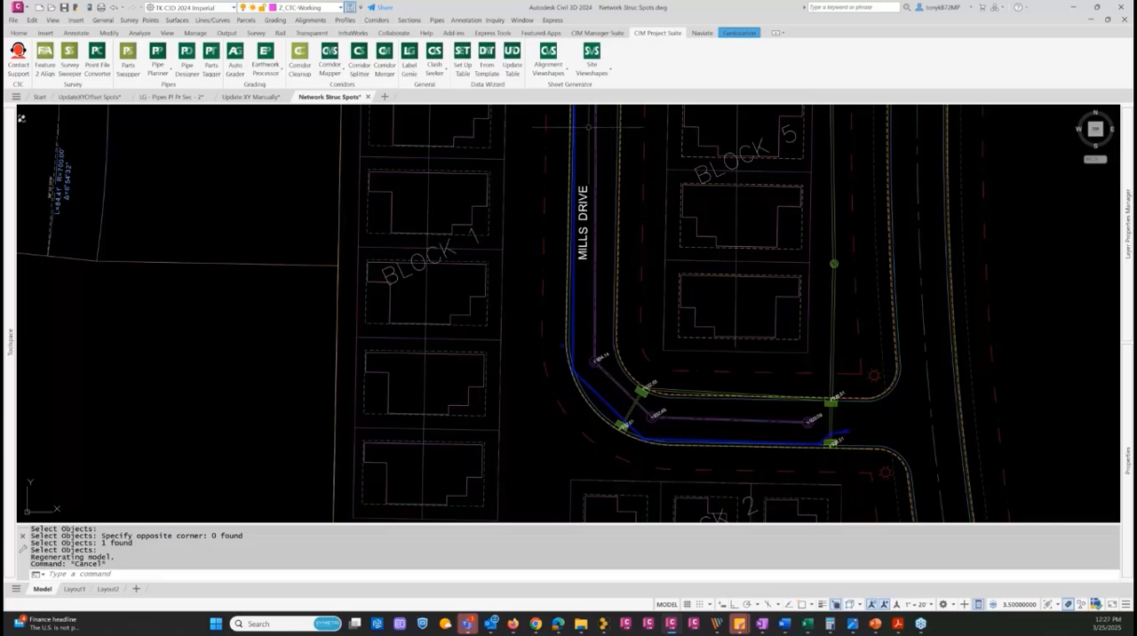
pyautogui.scroll(-4, 708, 263)
pyautogui.moveTo(724, 203); pyautogui.dragTo(689, 416, button='middle')
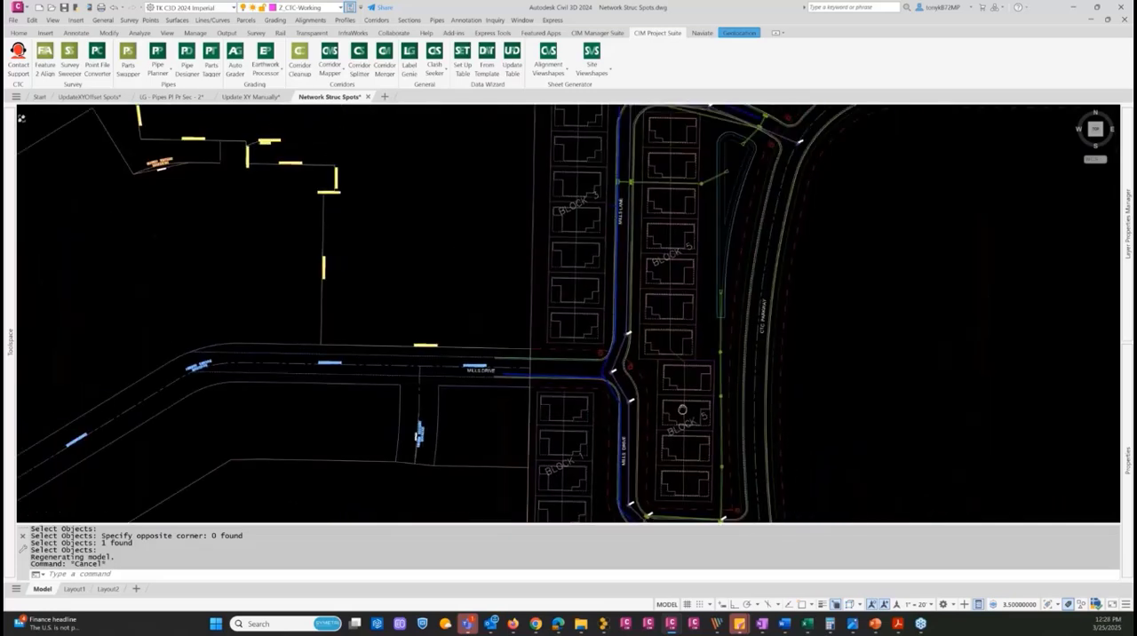
pyautogui.press('Escape')
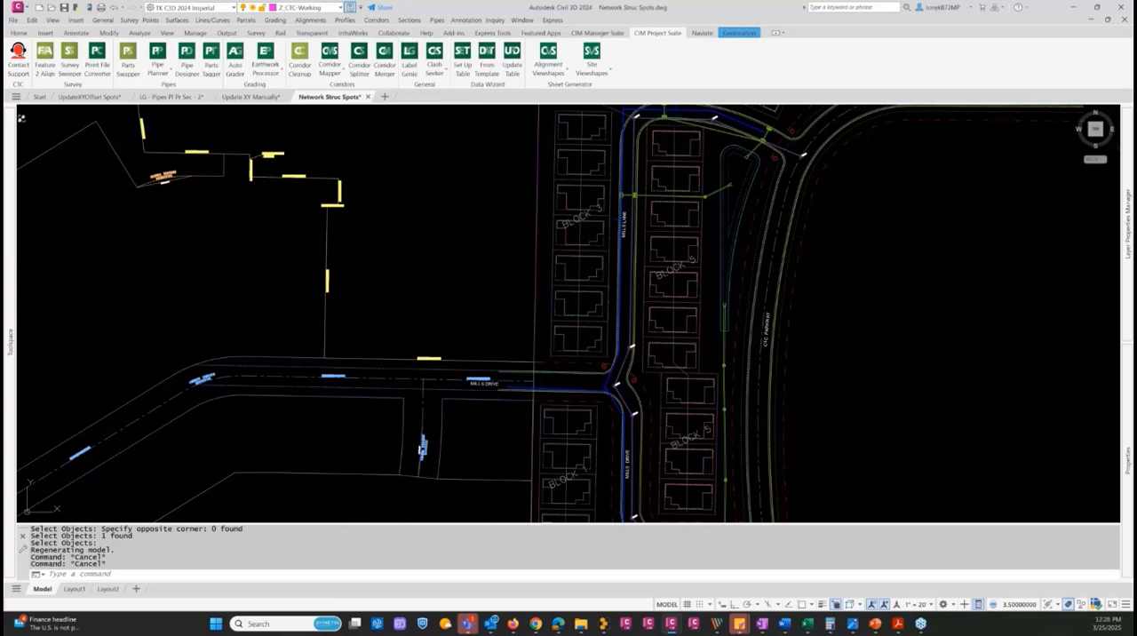
# Reopen Label Genie's anchor object selection and clear the individually picked objects
pyautogui.click(409, 59)
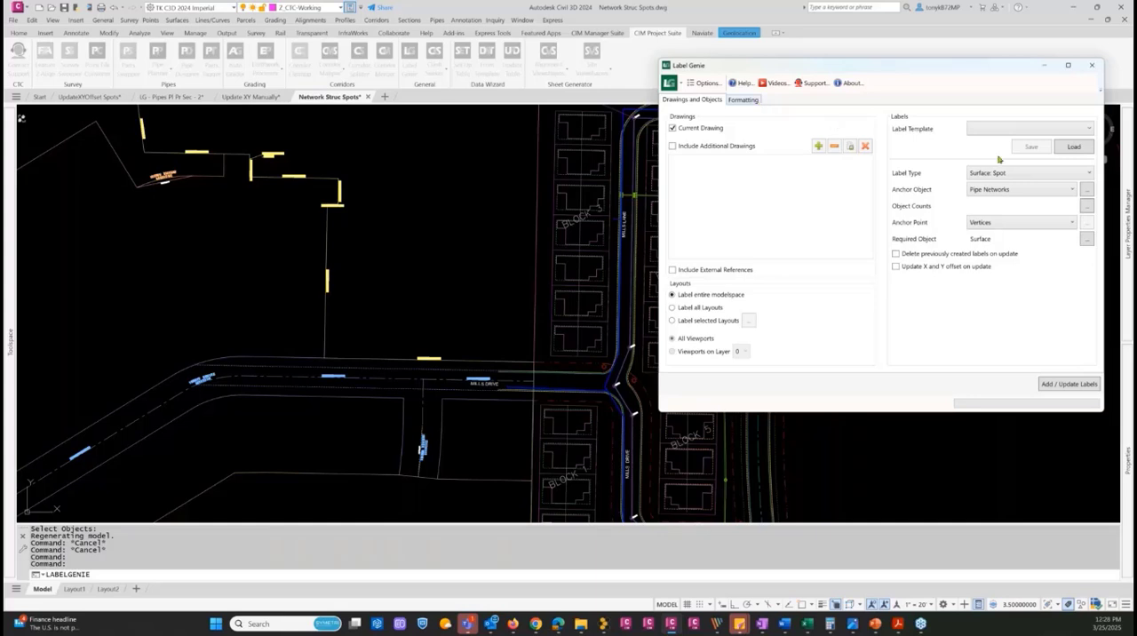
pyautogui.click(1084, 190)
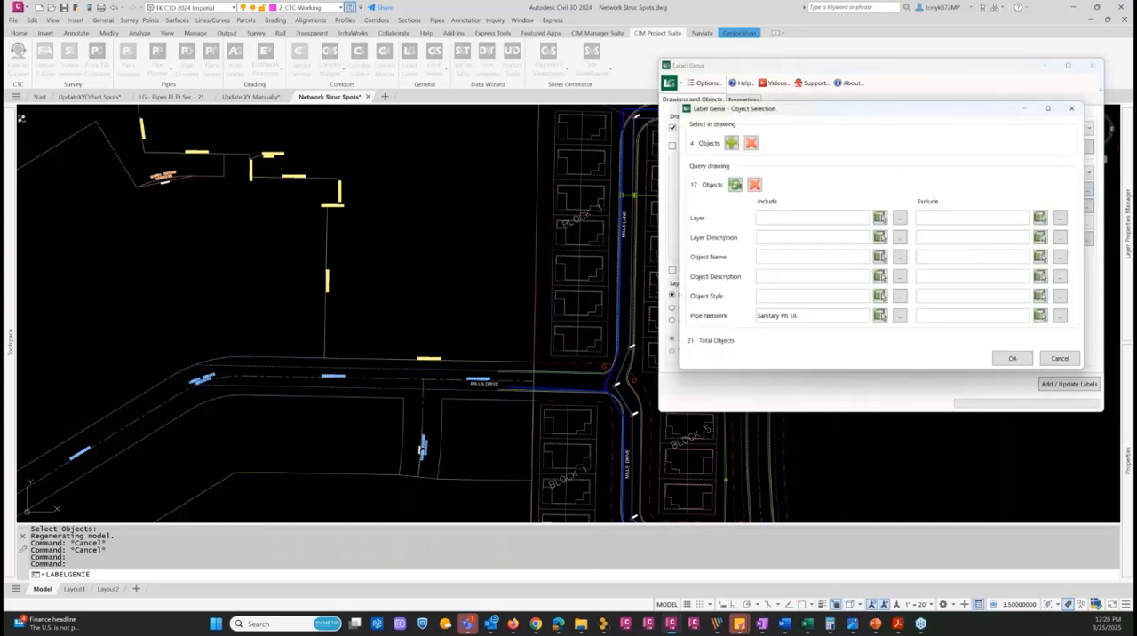
pyautogui.click(750, 144)
# Include the Storm 2B and Storm 2C networks in the pipe network query by picking their structures east of Mills Lane
pyautogui.click(880, 315)
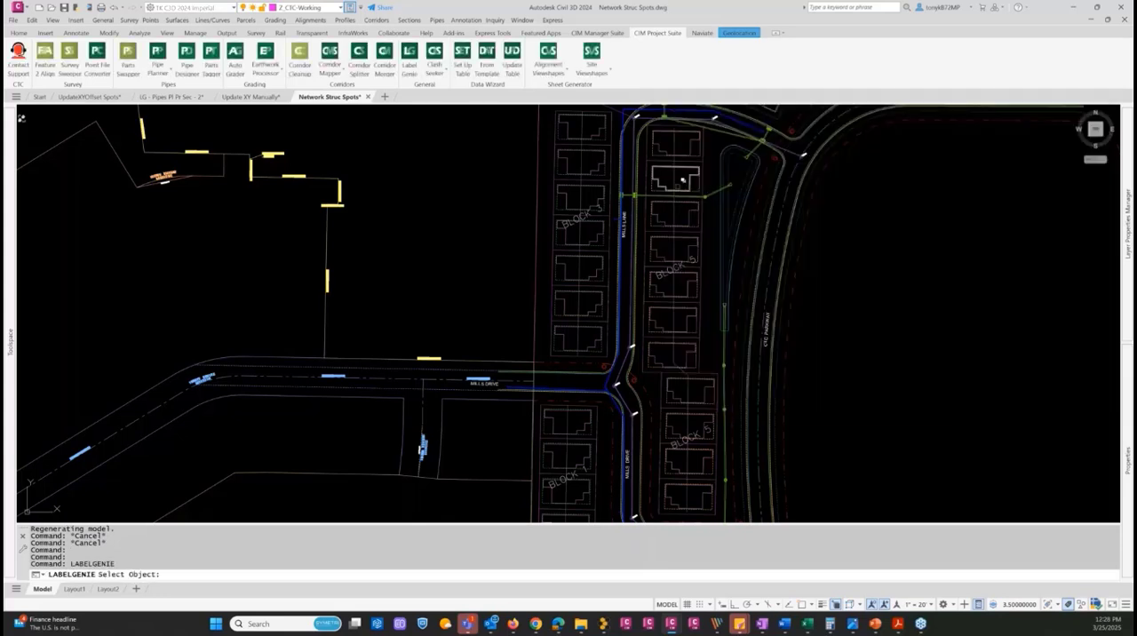
pyautogui.click(715, 192)
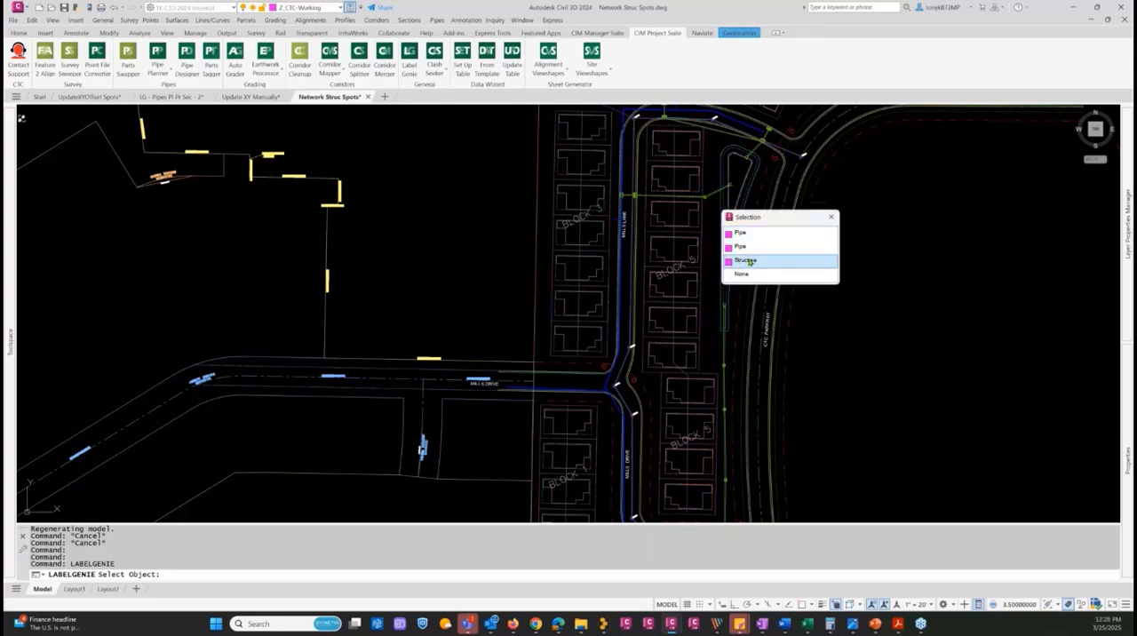
pyautogui.click(749, 261)
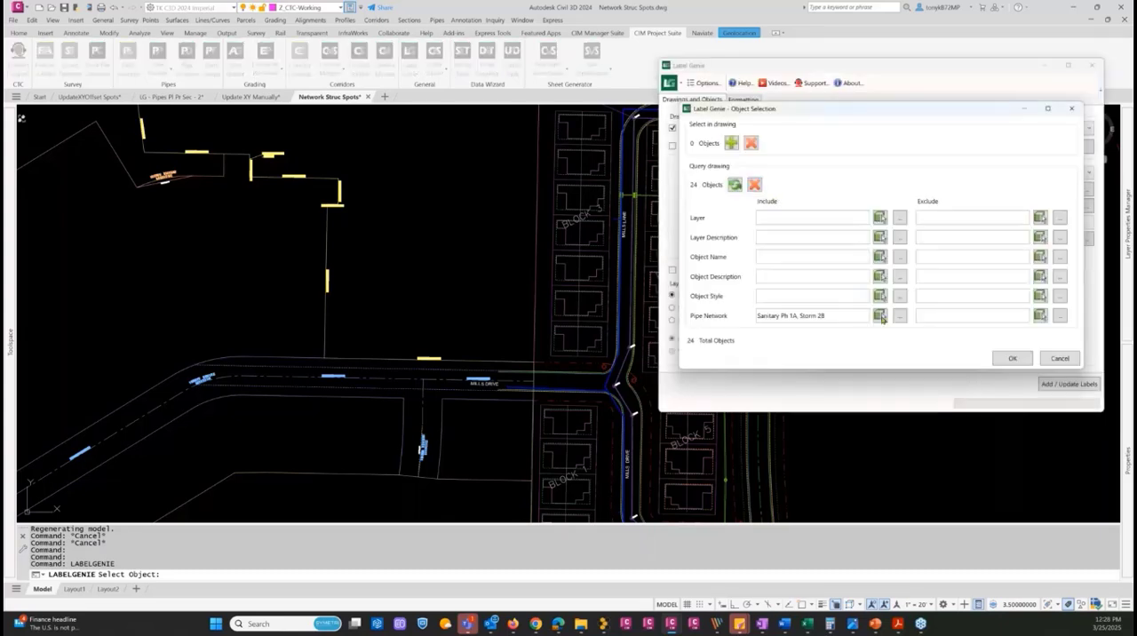
pyautogui.click(879, 316)
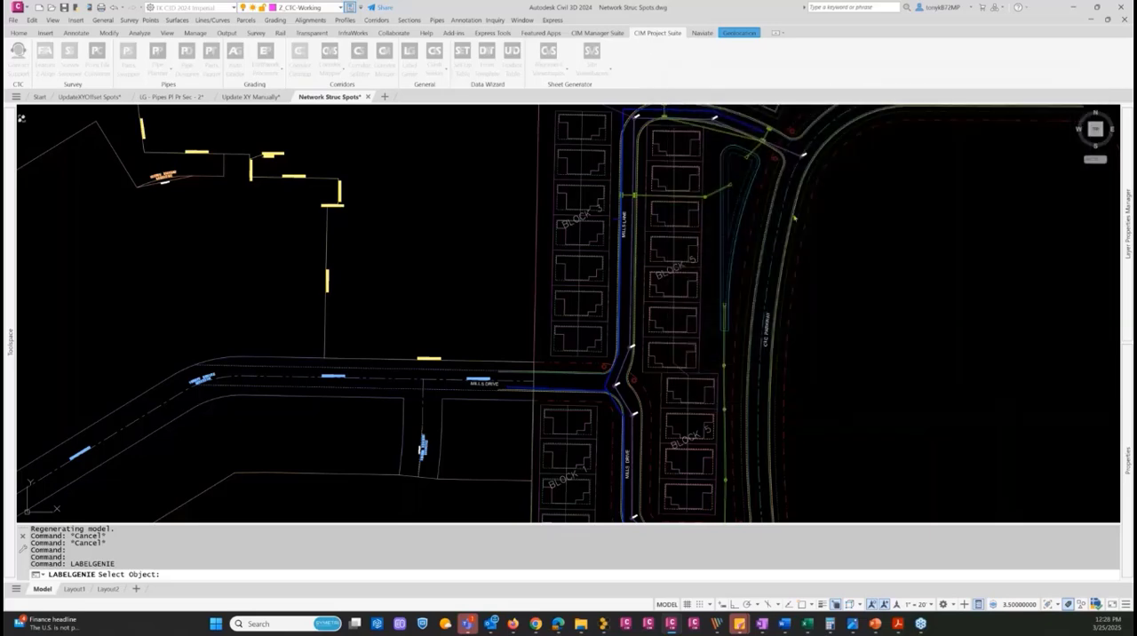
pyautogui.scroll(5, 729, 138)
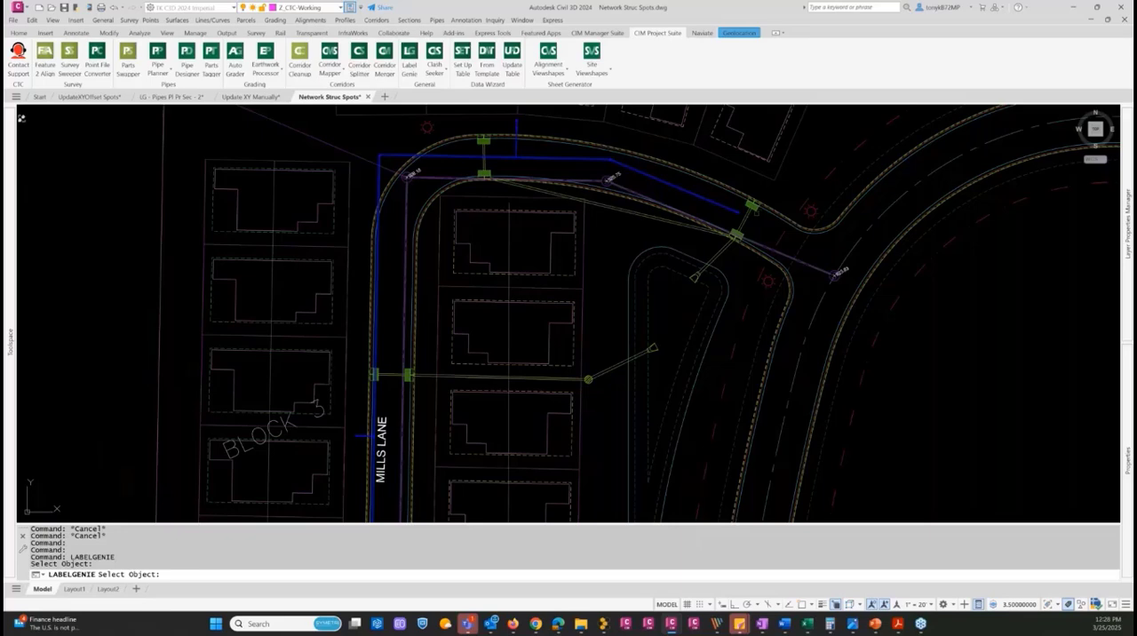
pyautogui.click(752, 207)
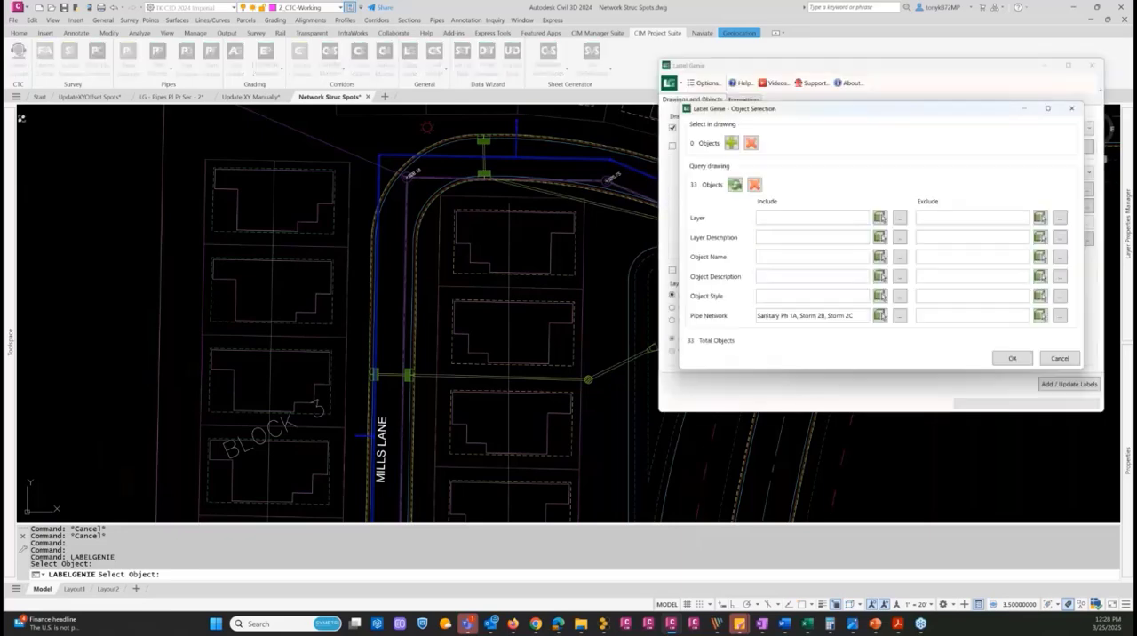
# Include the storm network of the northern inlet at Mills Drive's southeast end in the query and accept the object selection
pyautogui.click(879, 315)
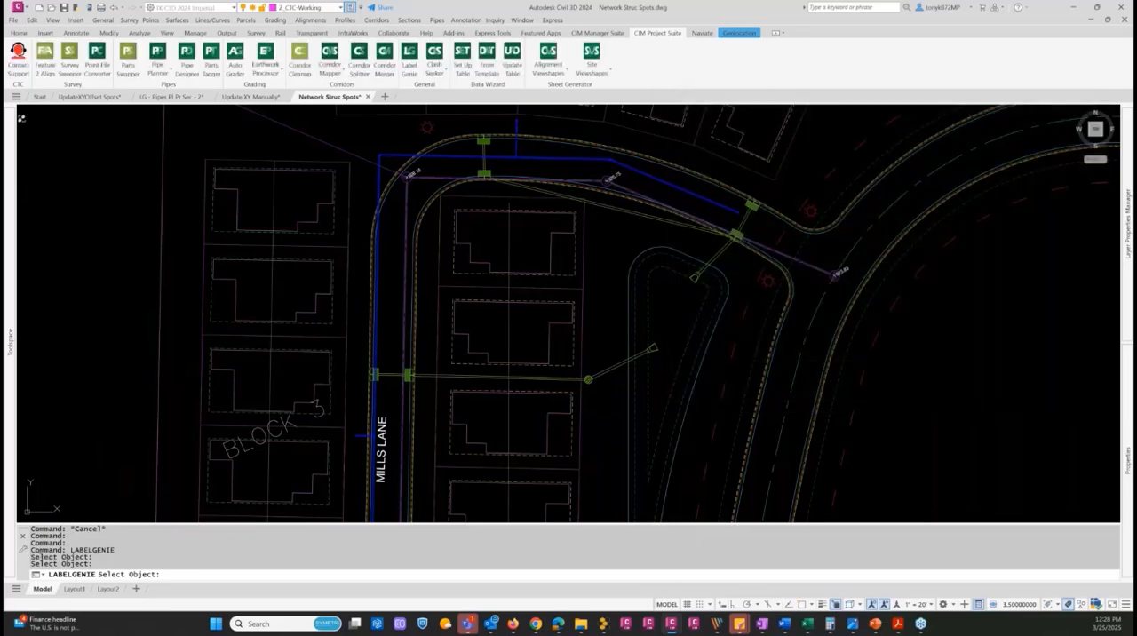
pyautogui.scroll(-5, 649, 338)
pyautogui.scroll(6, 648, 339)
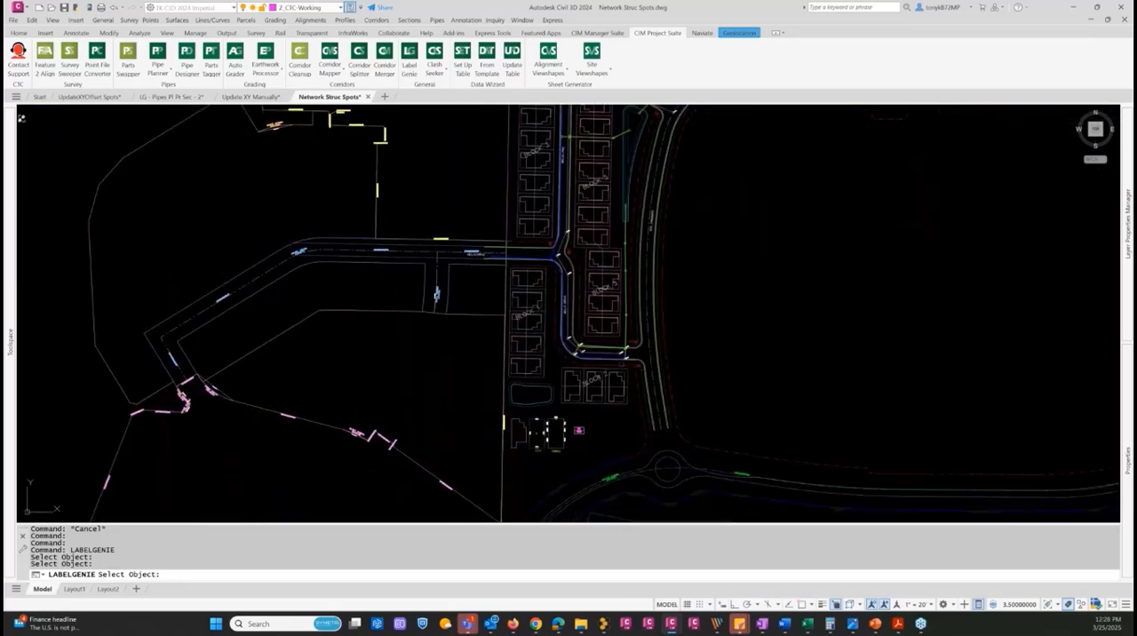
pyautogui.scroll(4, 662, 327)
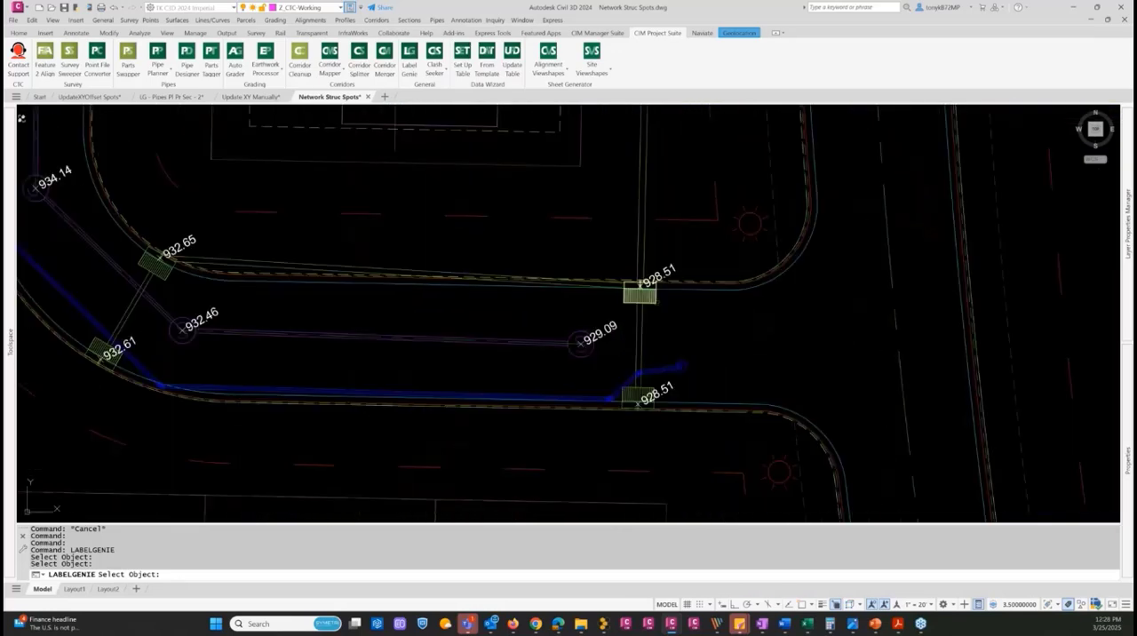
pyautogui.click(653, 300)
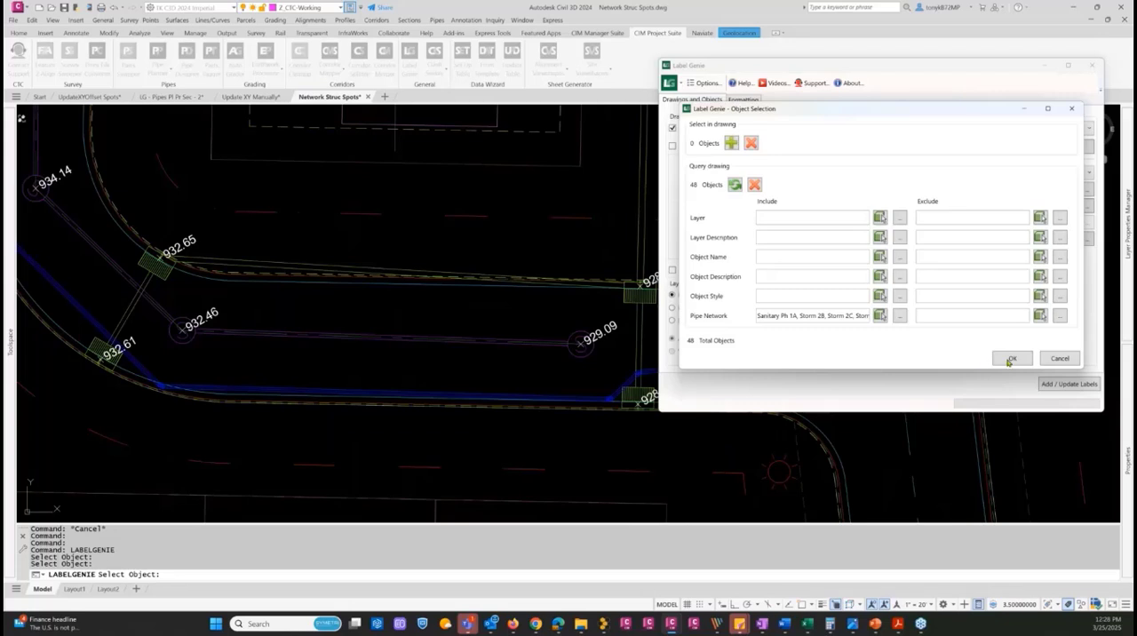
pyautogui.click(1010, 360)
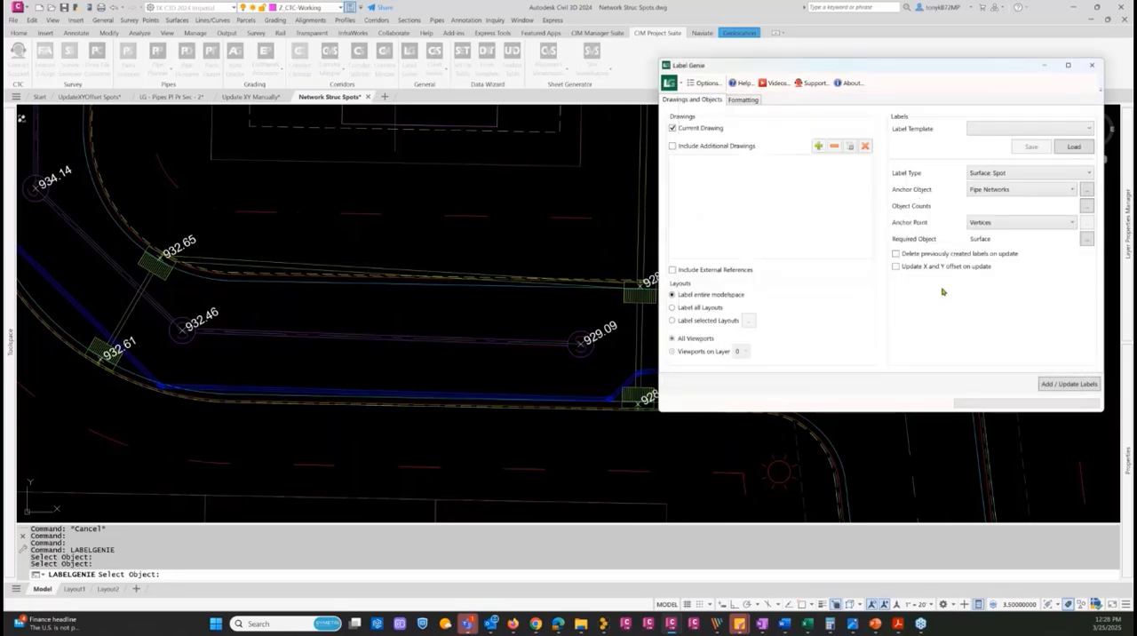
pyautogui.click(1084, 191)
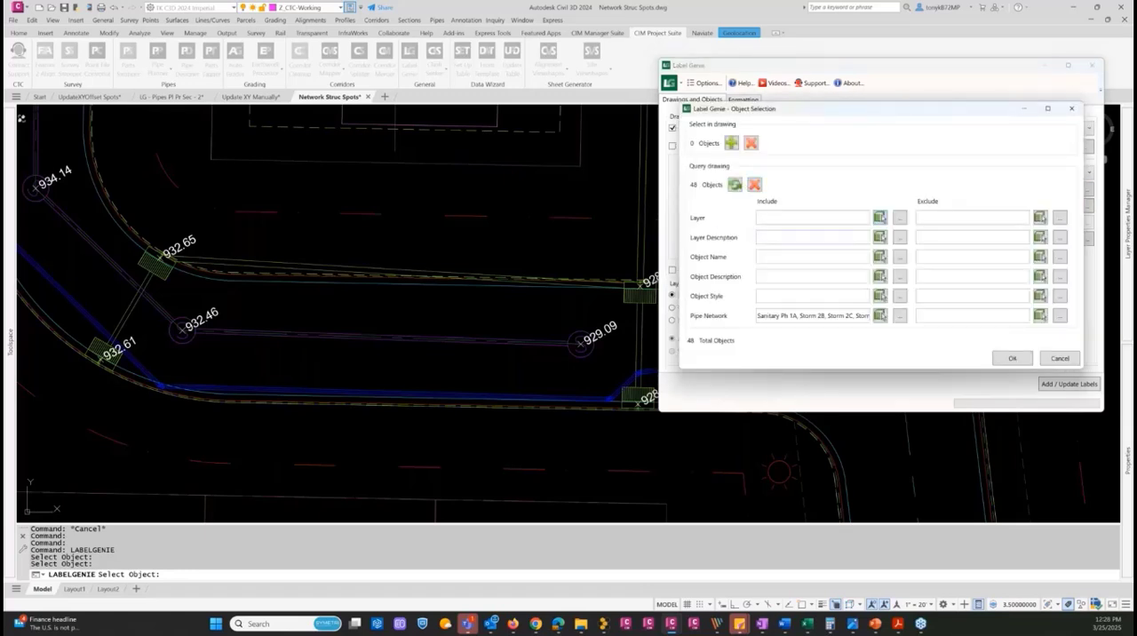
pyautogui.click(1009, 358)
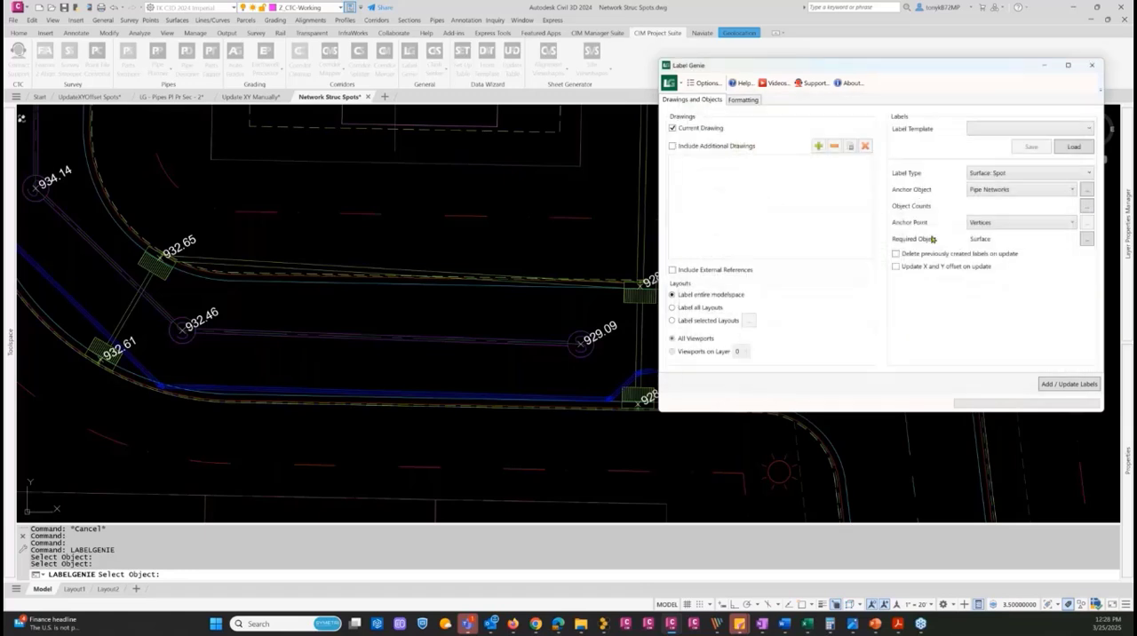
# Add and update the surface spot labels for the queried sanitary and storm networks, and review them across the site
pyautogui.click(1055, 383)
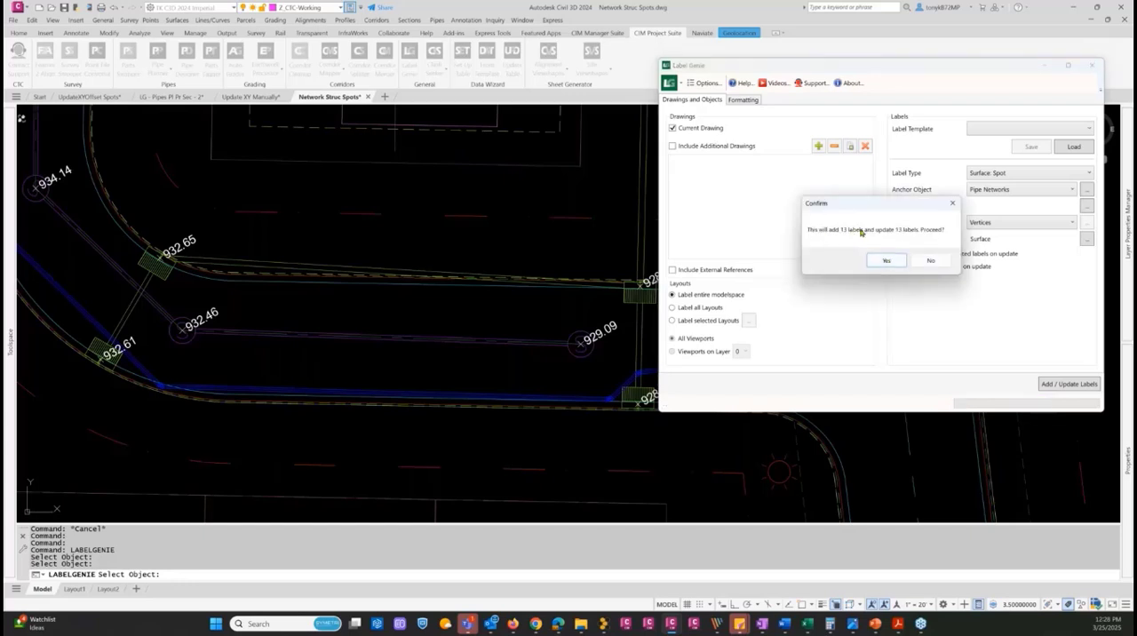
pyautogui.click(885, 260)
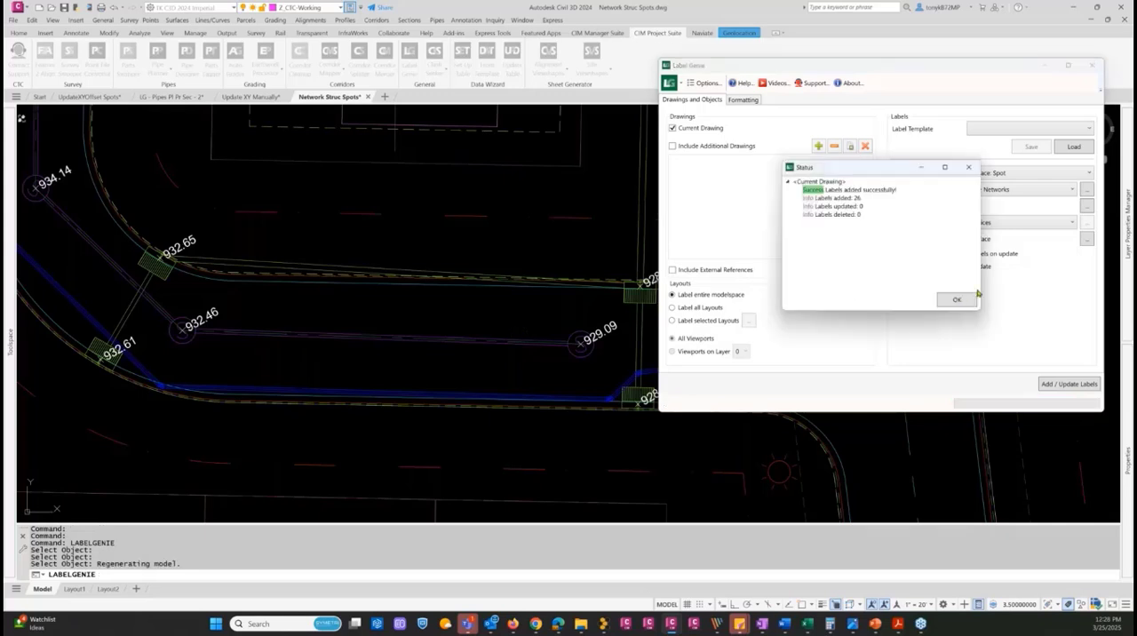
pyautogui.click(957, 300)
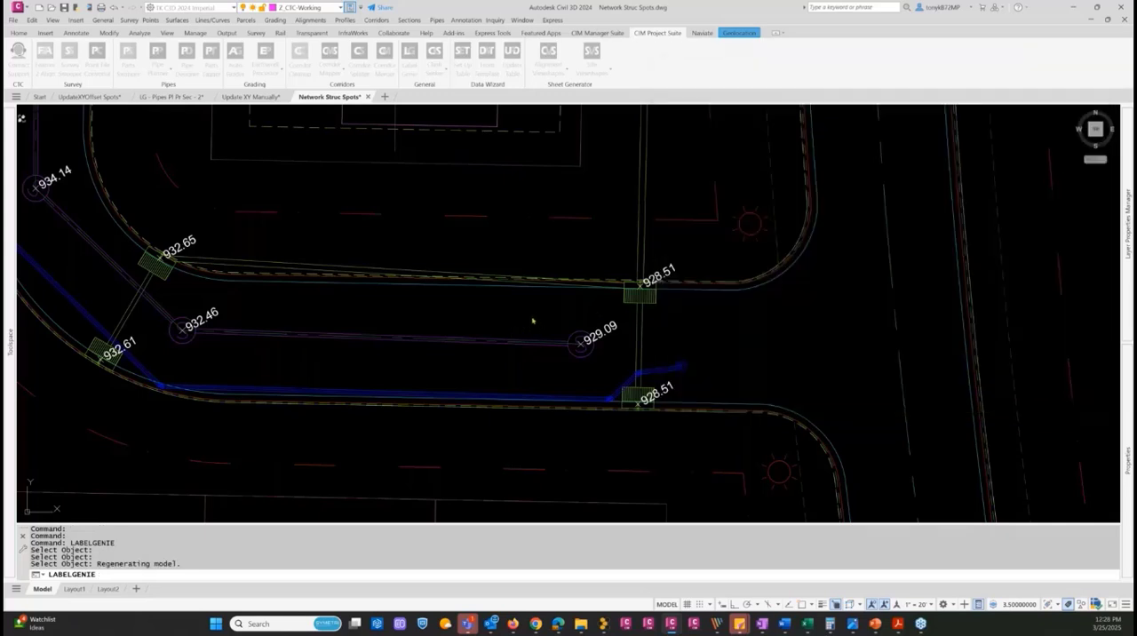
pyautogui.scroll(-8, 534, 320)
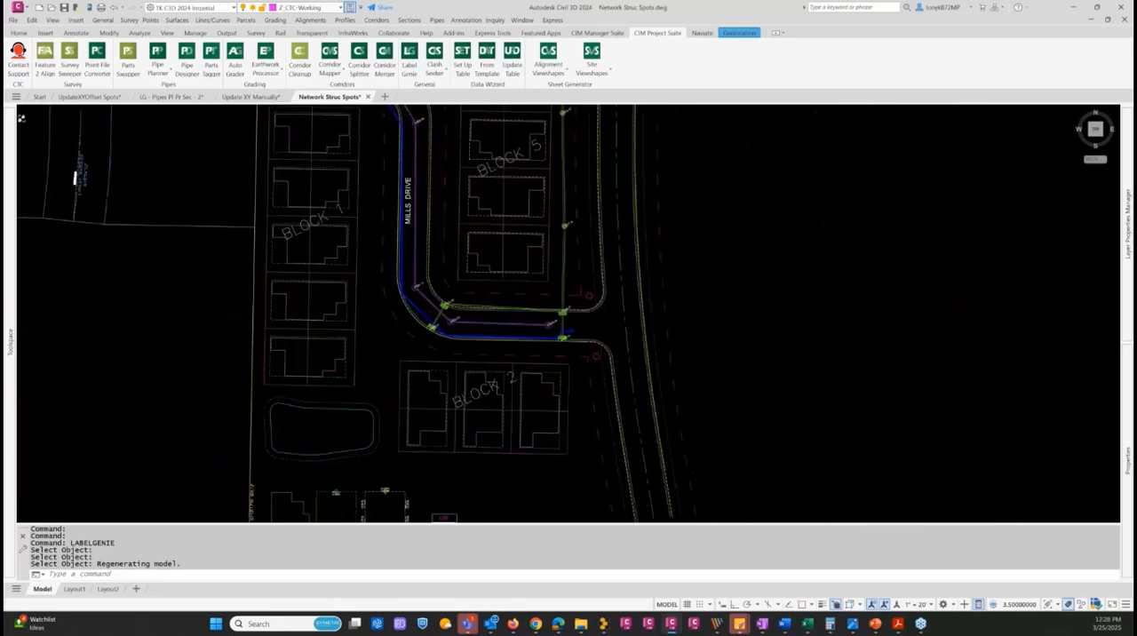
pyautogui.moveTo(534, 256); pyautogui.dragTo(527, 470, button='middle')
pyautogui.moveTo(483, 285)
pyautogui.mouseDown(button='middle')
pyautogui.moveTo(486, 375)
pyautogui.moveTo(494, 177)
pyautogui.mouseUp(button='middle')
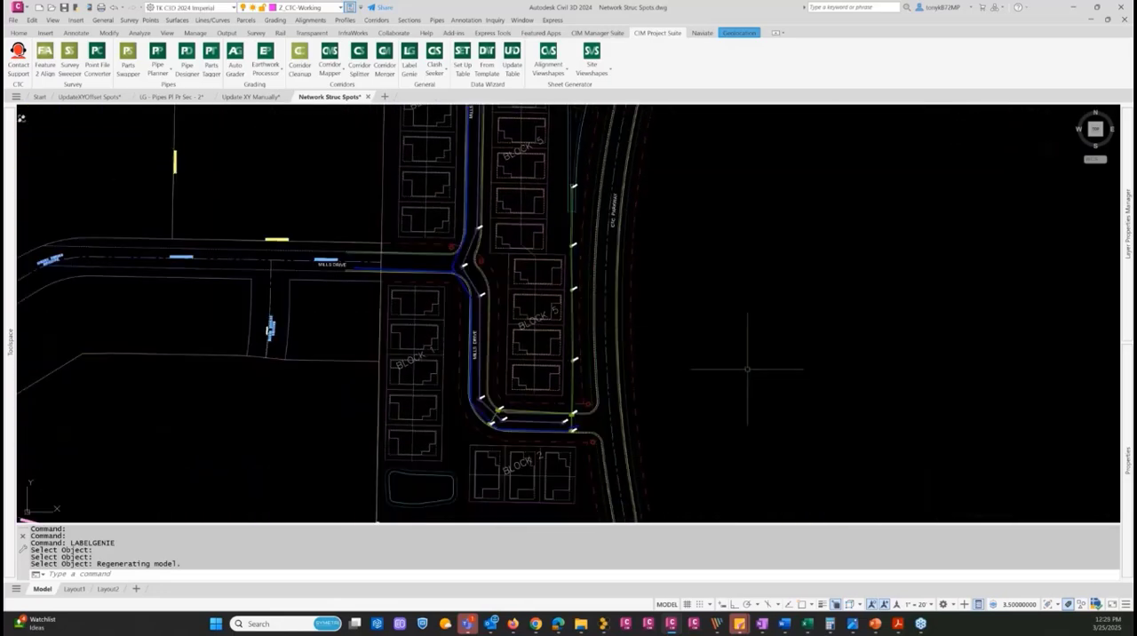
pyautogui.scroll(-3, 726, 364)
pyautogui.press('Escape')
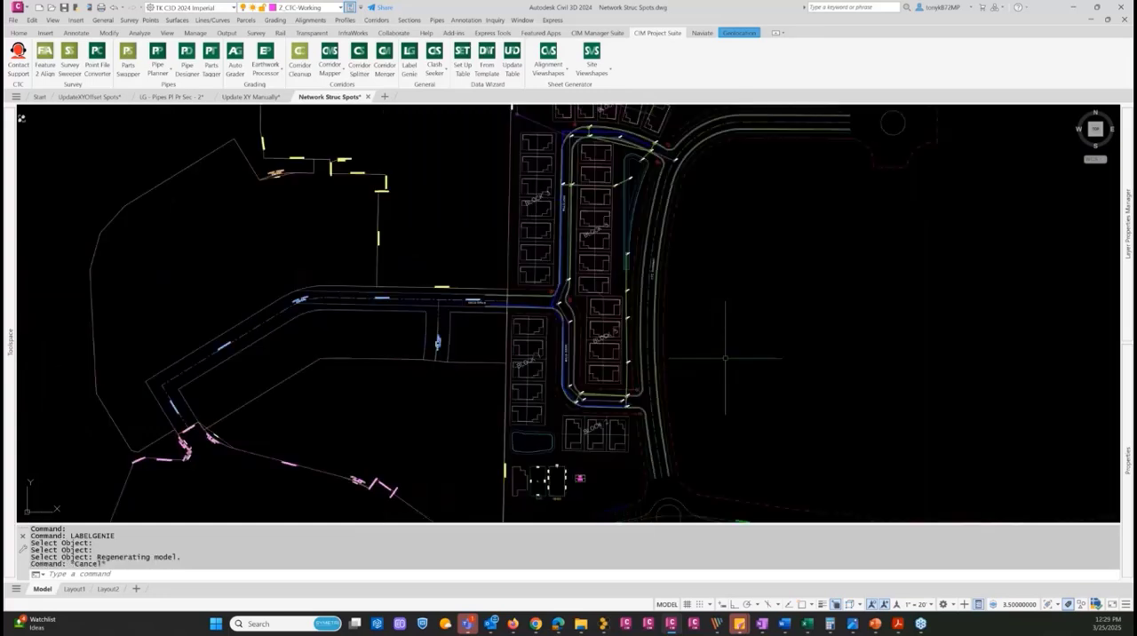